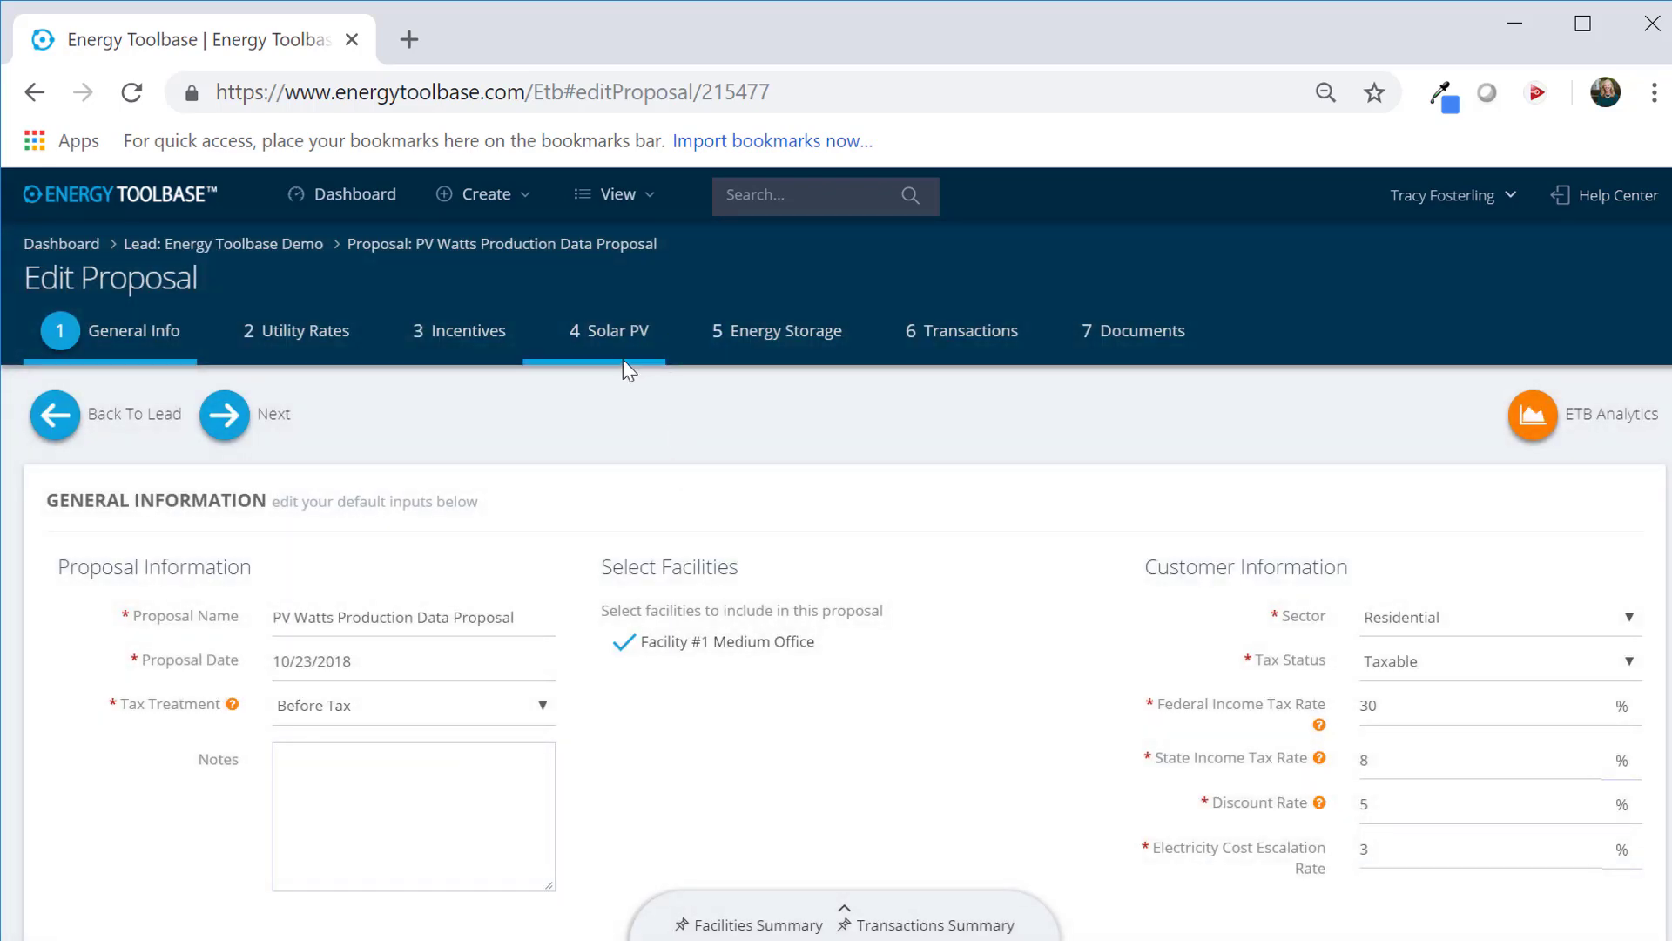
Step: Add a PVWatts-simulated PV system to the proposal's facility using the recommended San Diego TMY2 weather station
{"action": "left_click", "coordinate": [621, 340]}
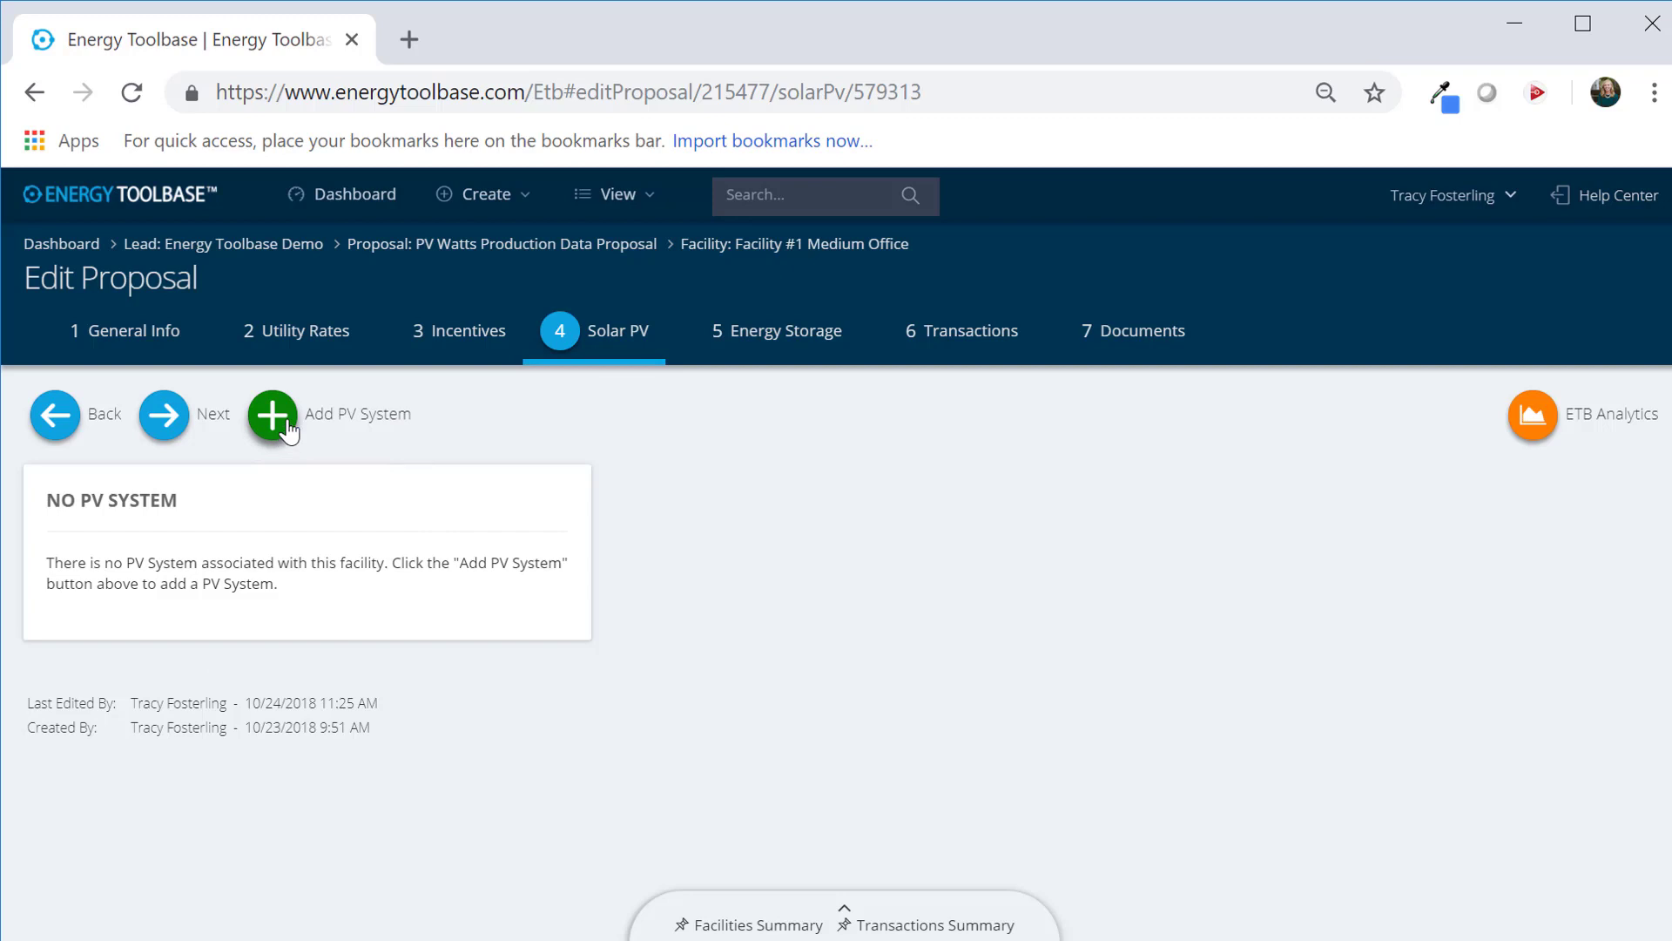
{"action": "left_click", "coordinate": [274, 416]}
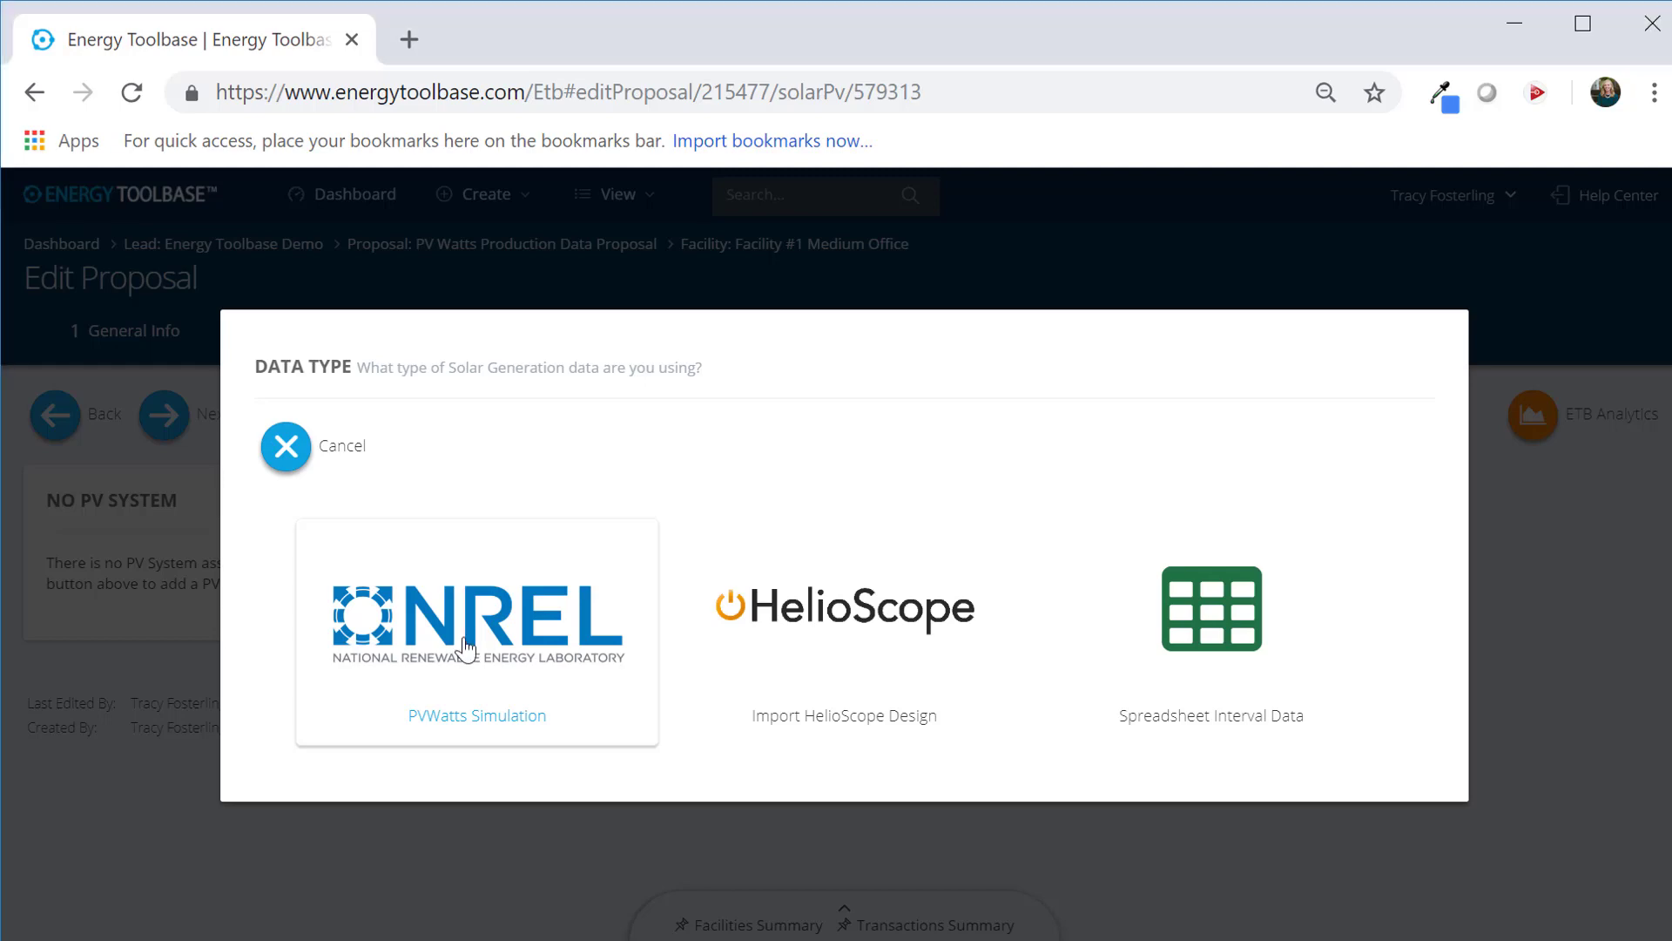
{"action": "left_click", "coordinate": [462, 644]}
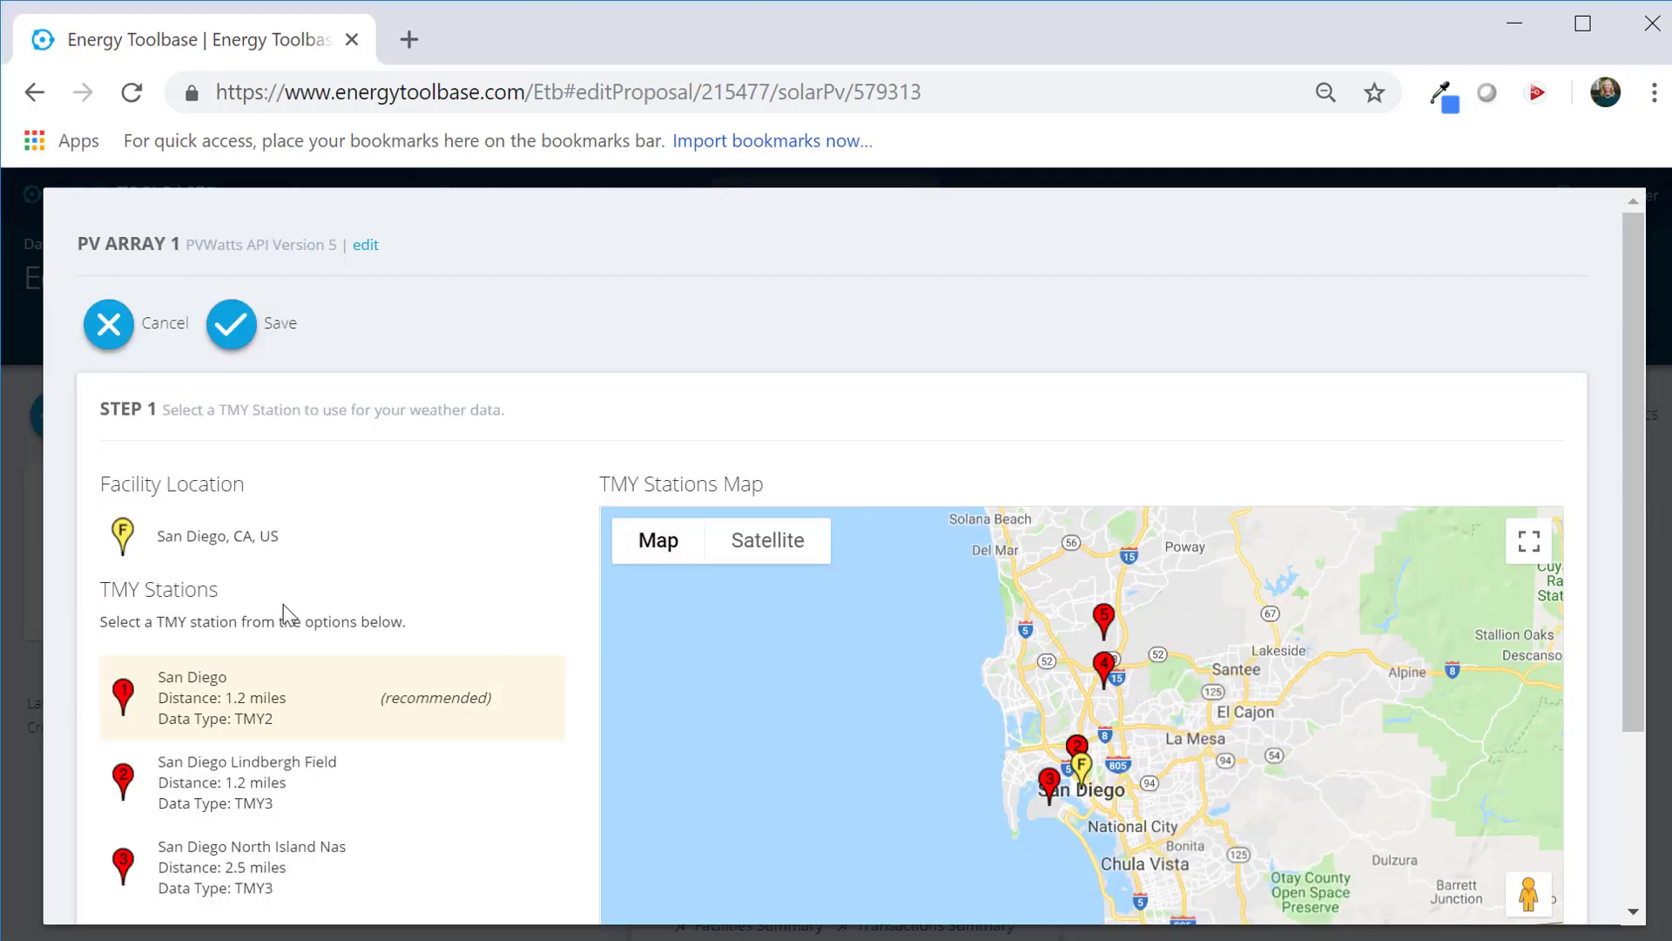
{"action": "scroll", "coordinate": [262, 601], "scroll_direction": "down", "scroll_amount": 3}
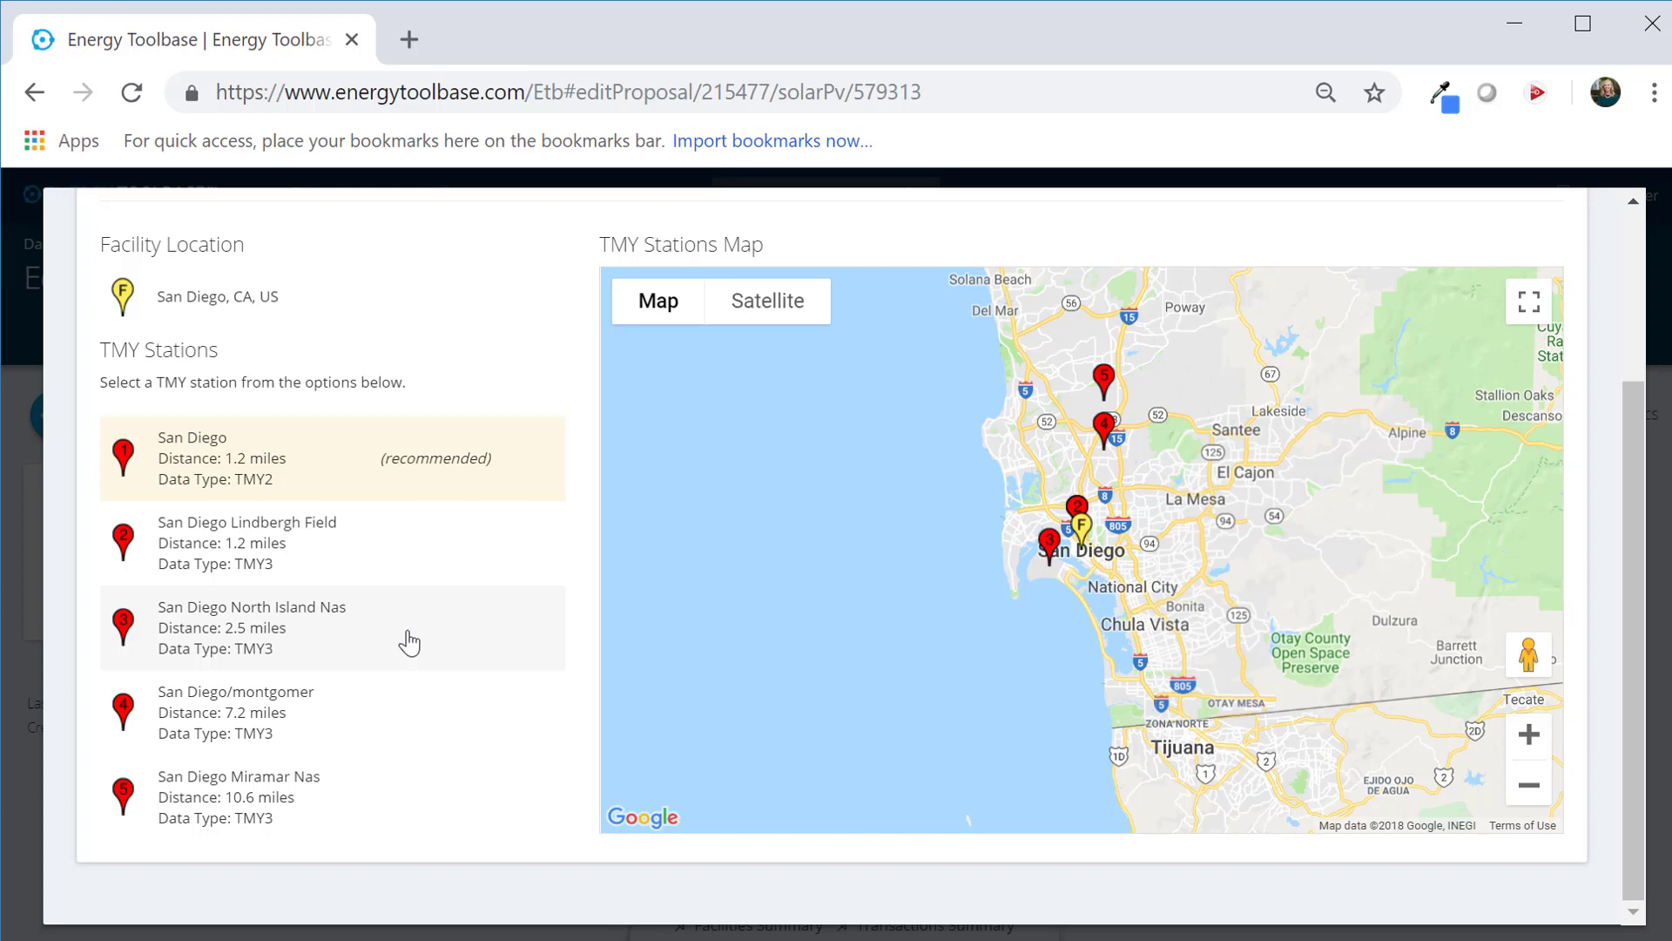
{"action": "left_click", "coordinate": [322, 473]}
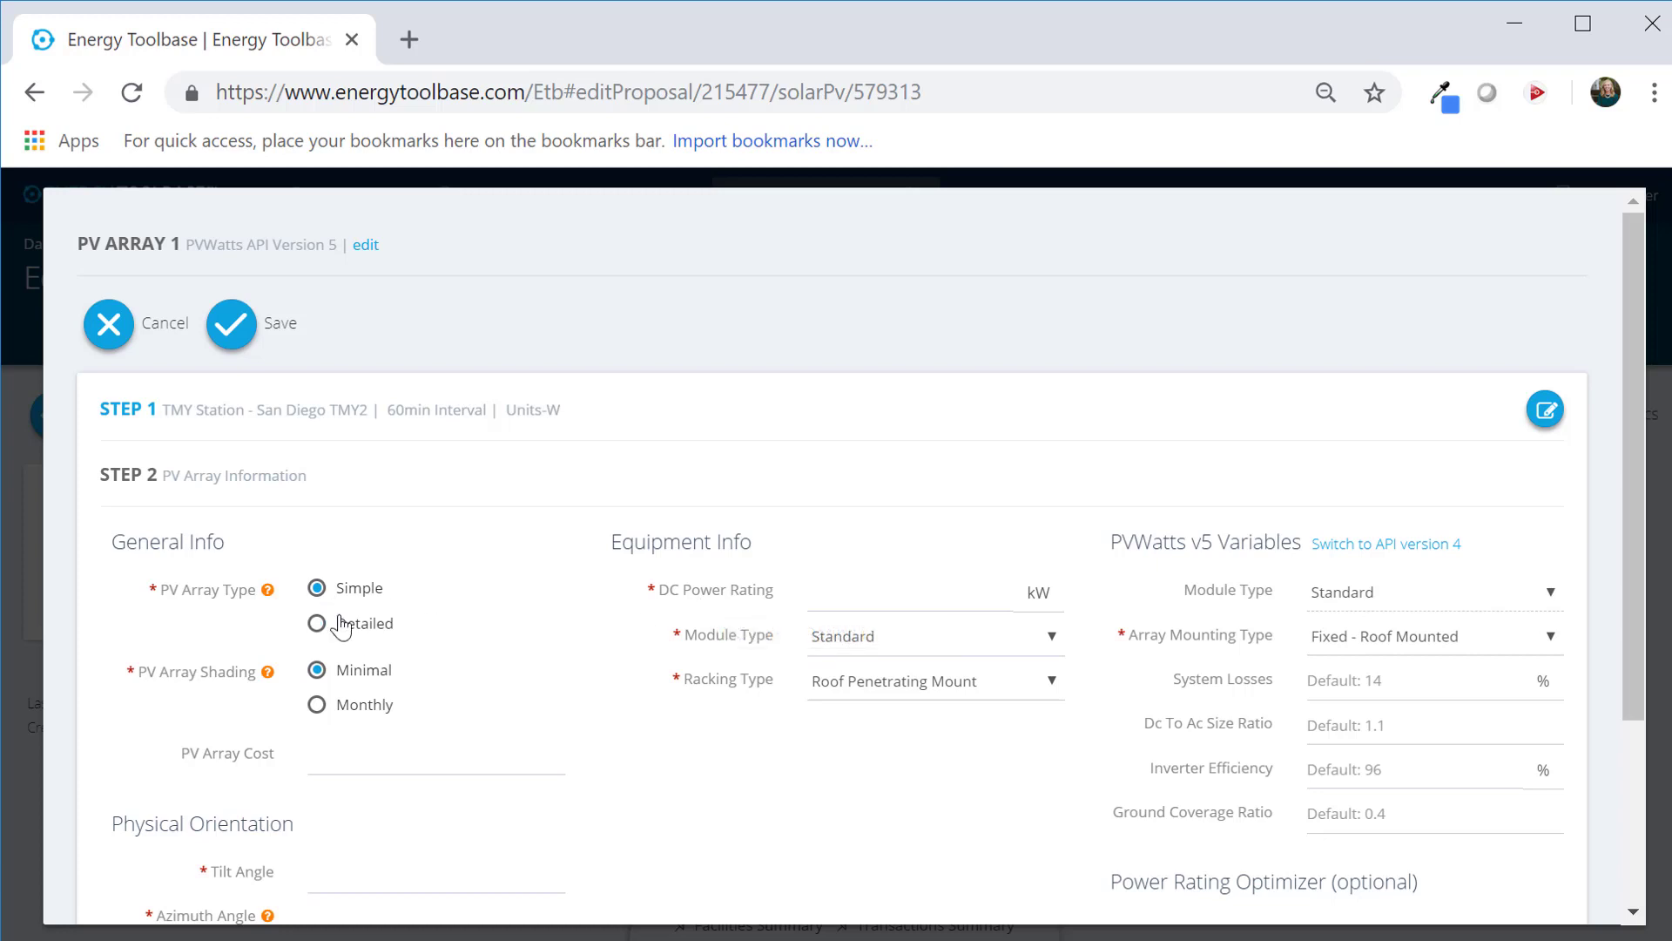
Step: Run the ETB Optimizer with tilt 10 and azimuth 180, and choose the 5.3 kW size on the Total Electric Bill Savings chart
{"action": "scroll", "coordinate": [789, 695], "scroll_direction": "down", "scroll_amount": 3}
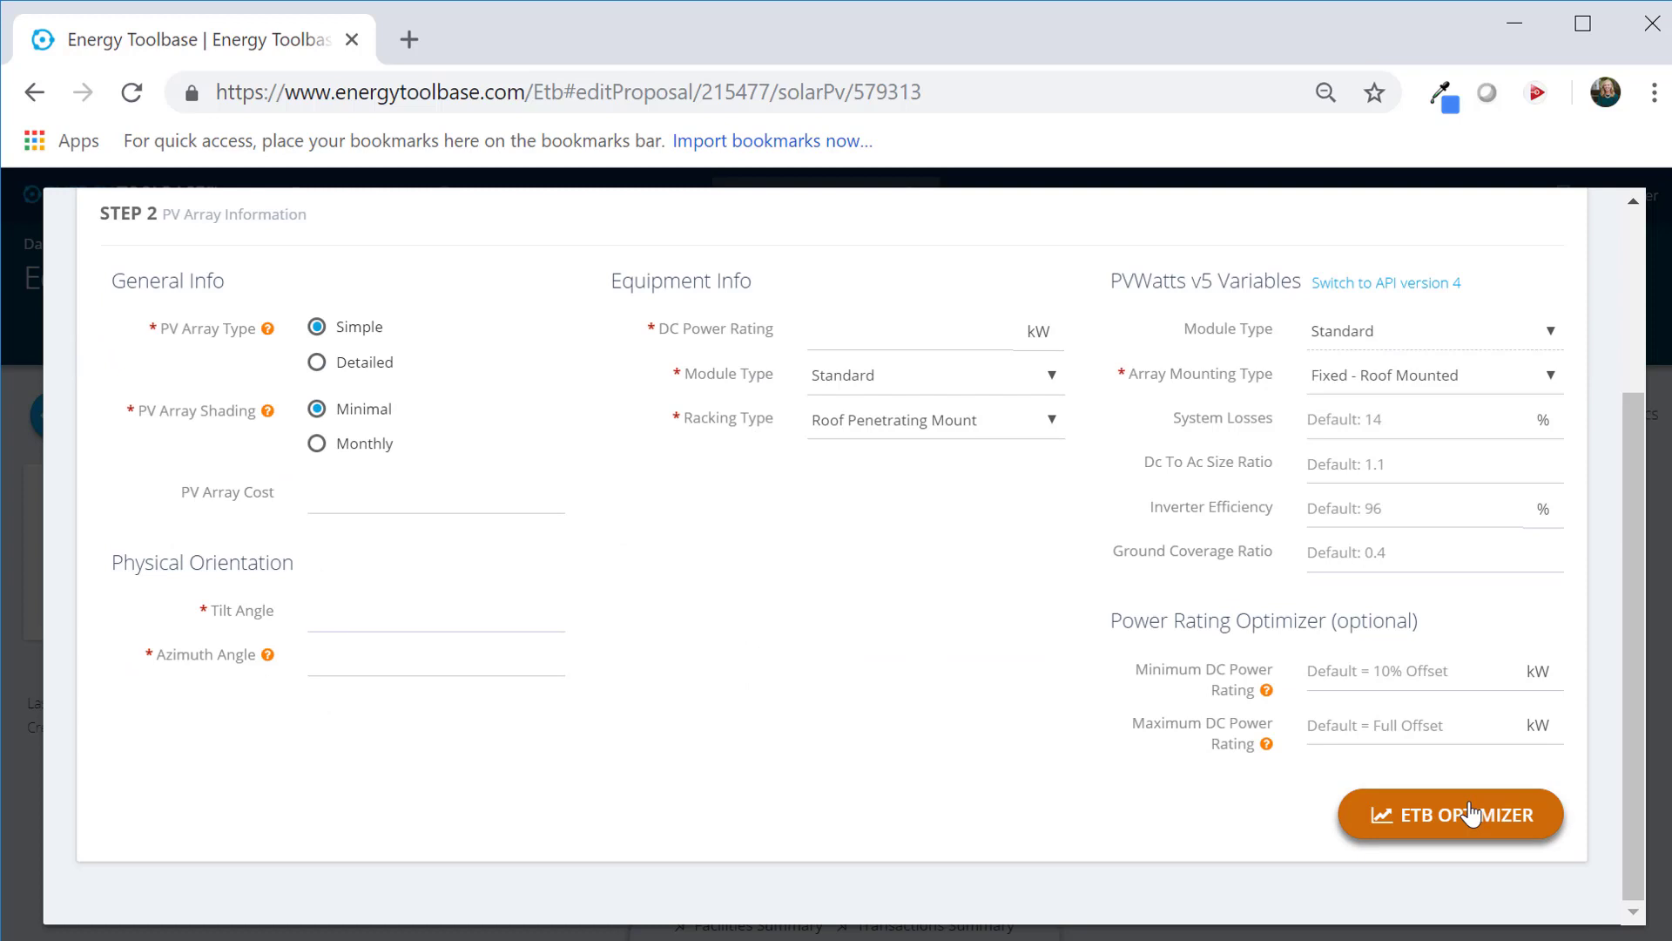
{"action": "left_click", "coordinate": [1478, 819]}
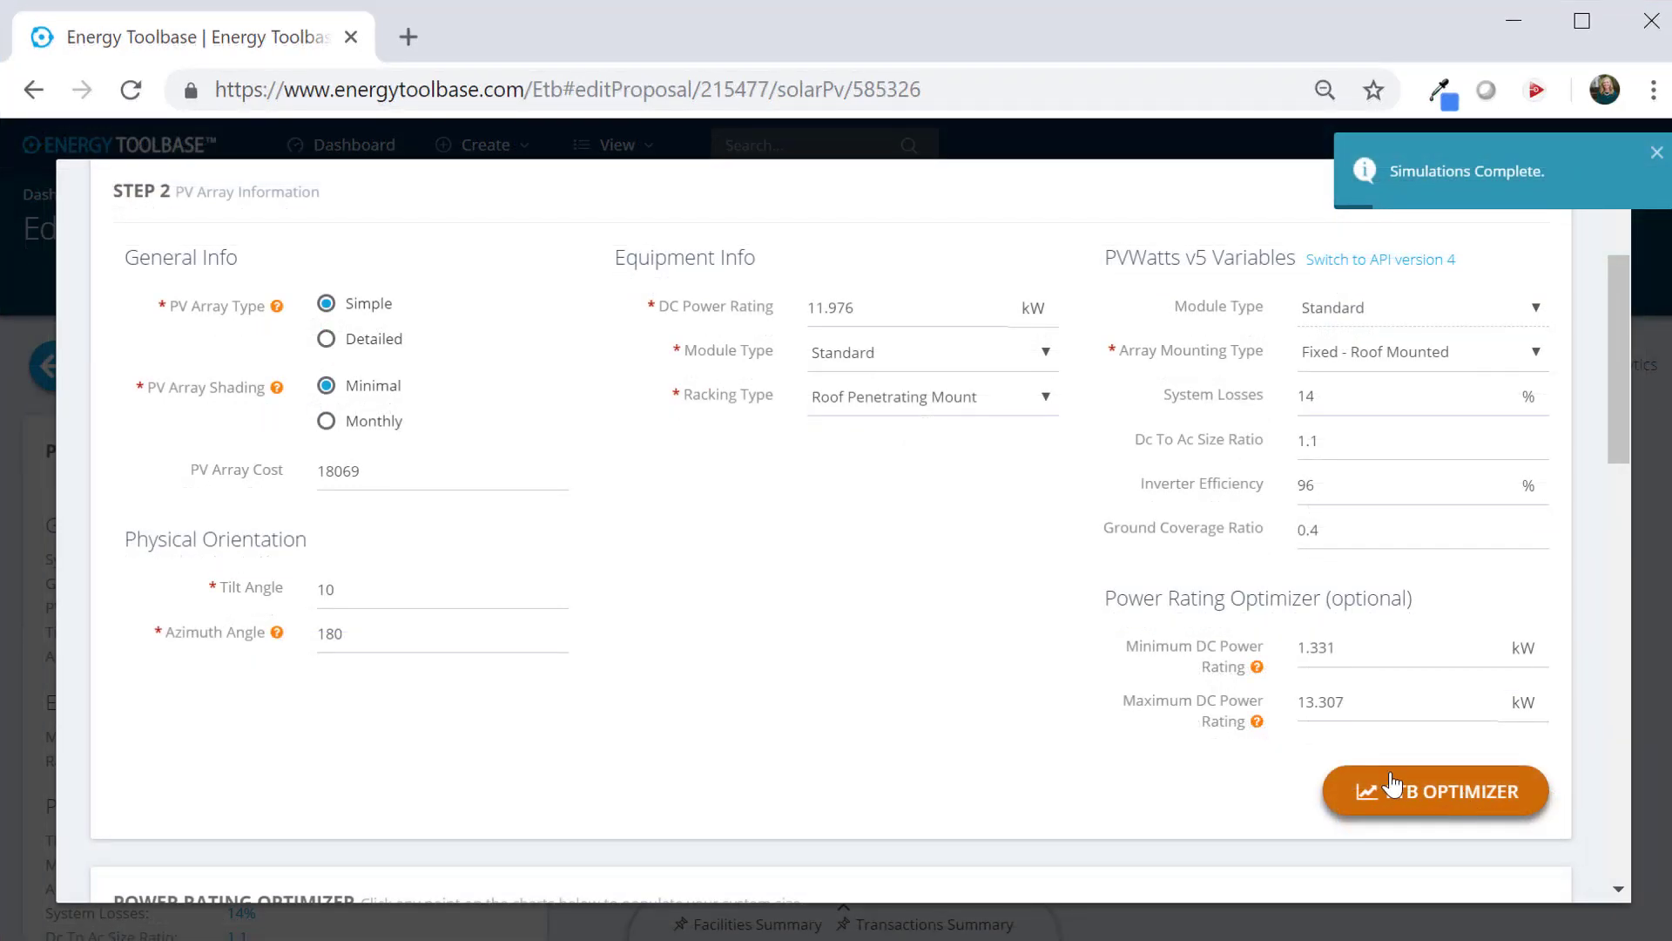
{"action": "scroll", "coordinate": [1389, 780], "scroll_direction": "down", "scroll_amount": 9}
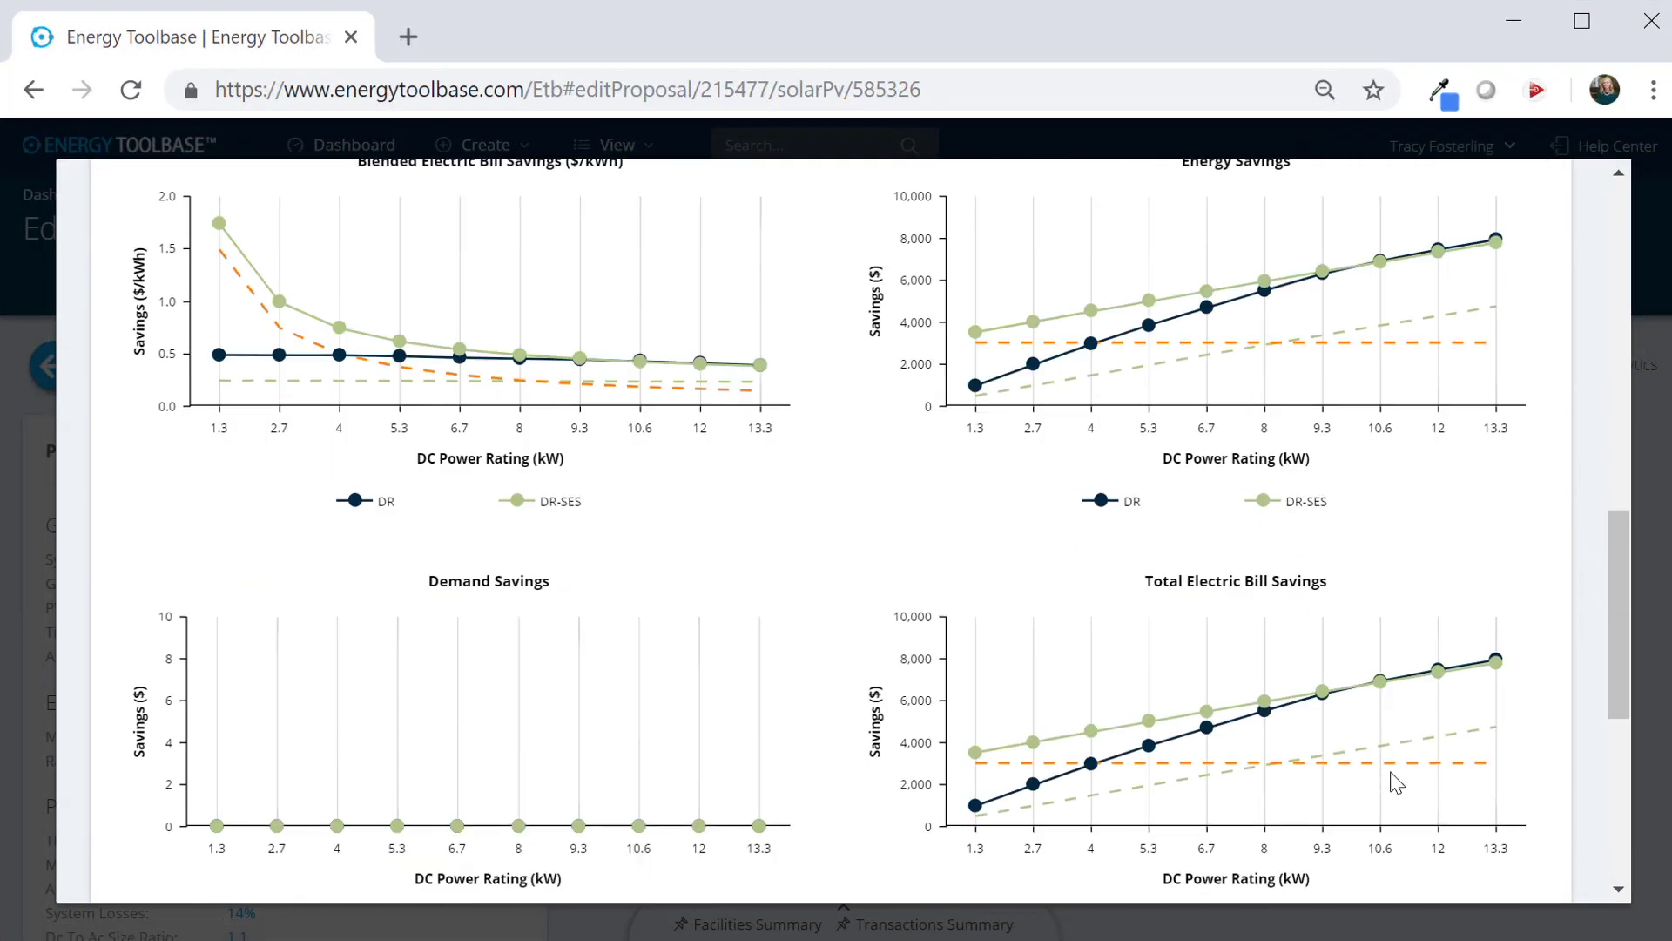
{"action": "mouse_move", "coordinate": [1205, 751]}
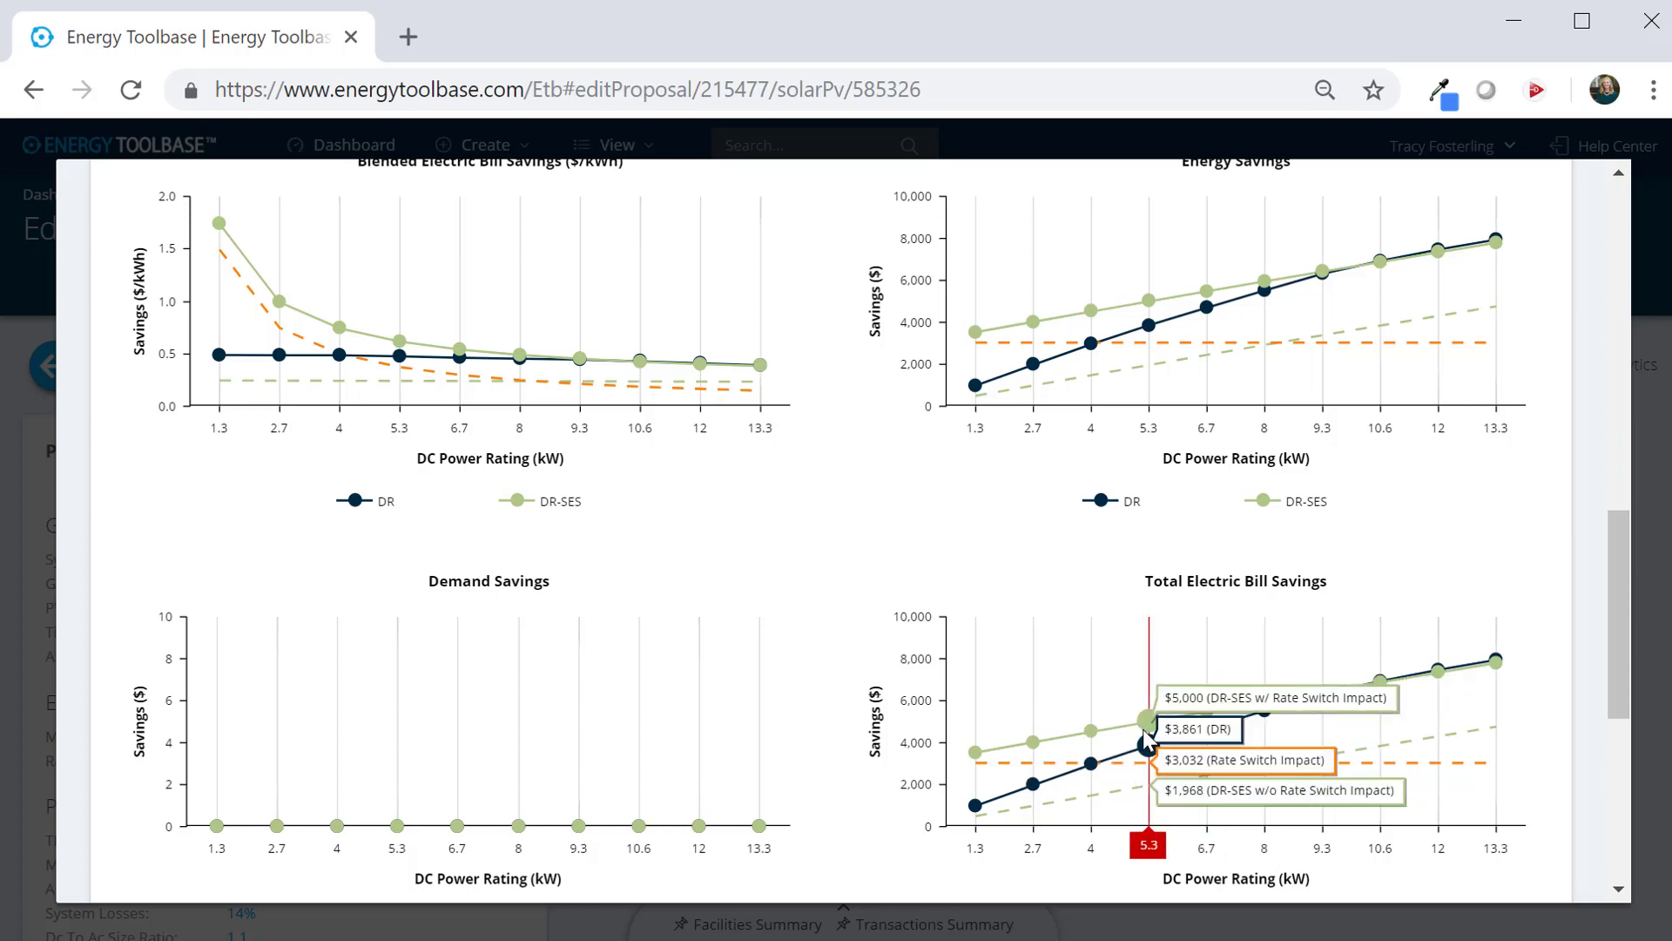
{"action": "left_click", "coordinate": [1151, 736]}
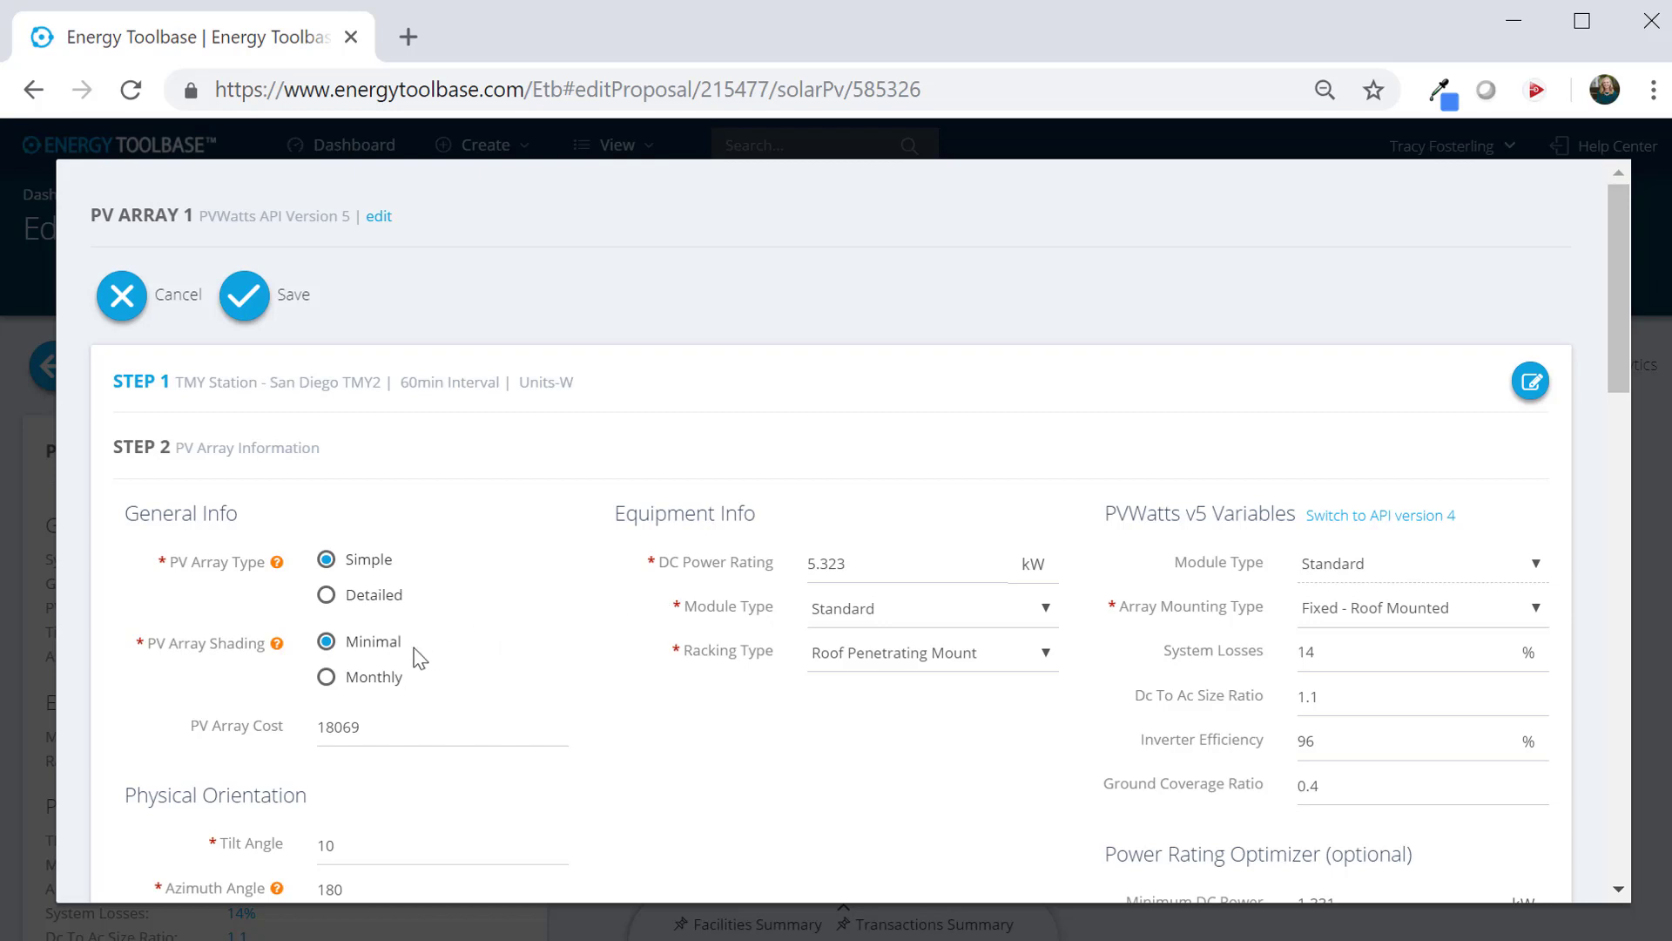
Step: Check the Detailed array type's equipment fields, return the array type to Simple, and save PV Array 1
{"action": "left_click", "coordinate": [353, 608]}
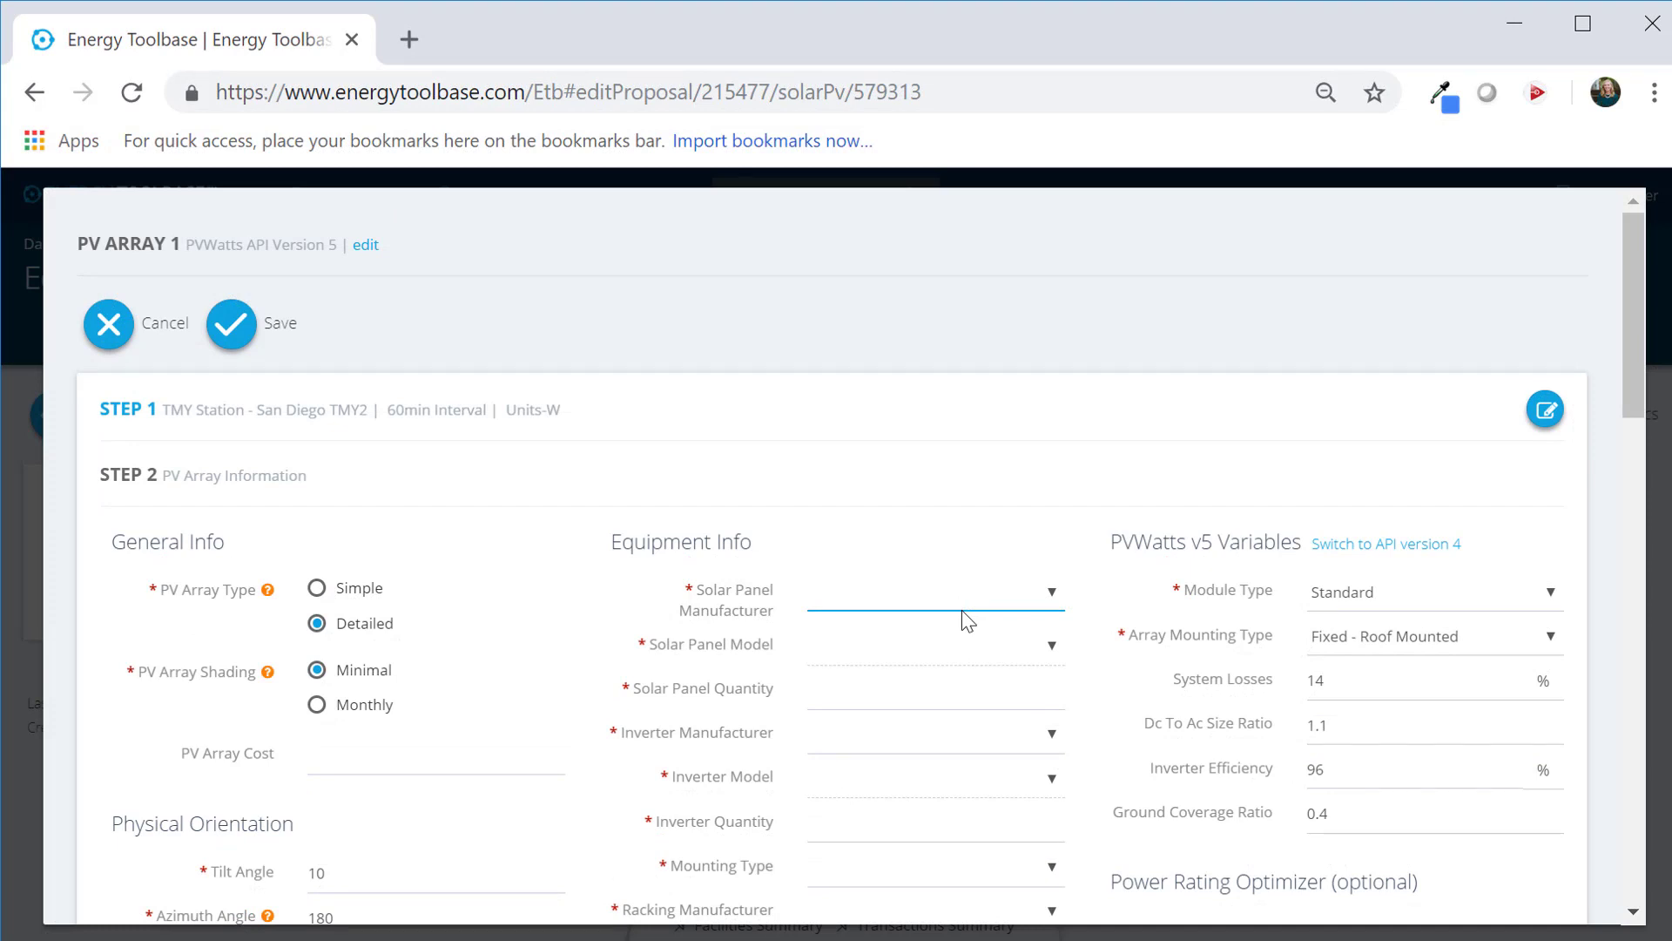
{"action": "left_click", "coordinate": [337, 593]}
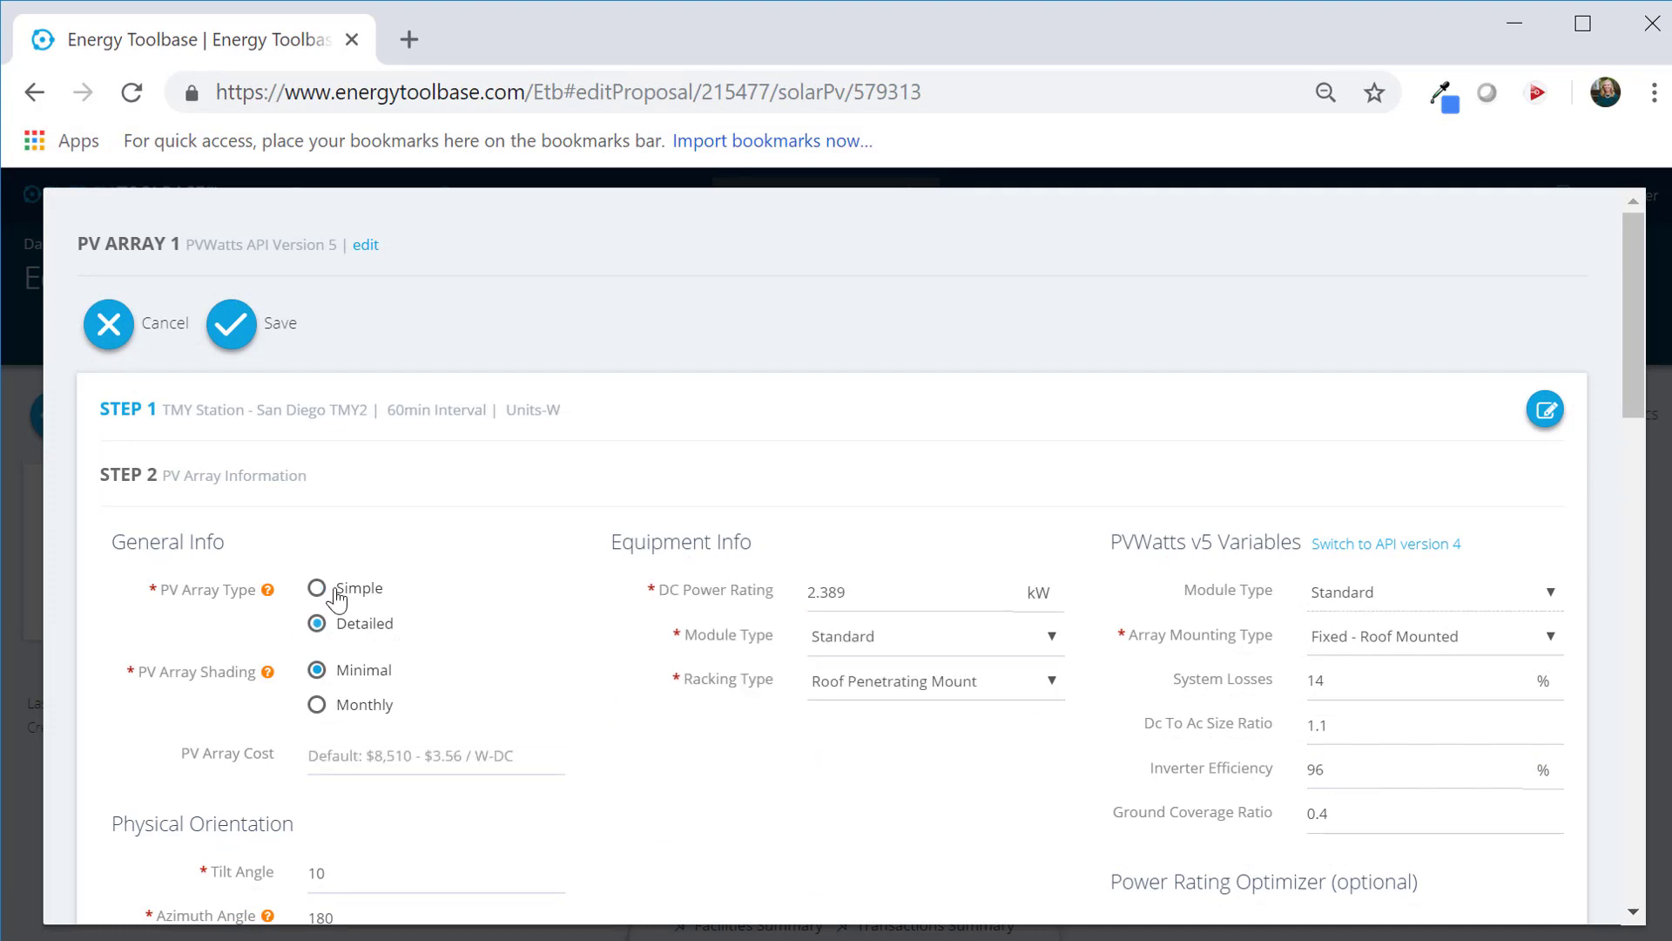
{"action": "left_click", "coordinate": [230, 325]}
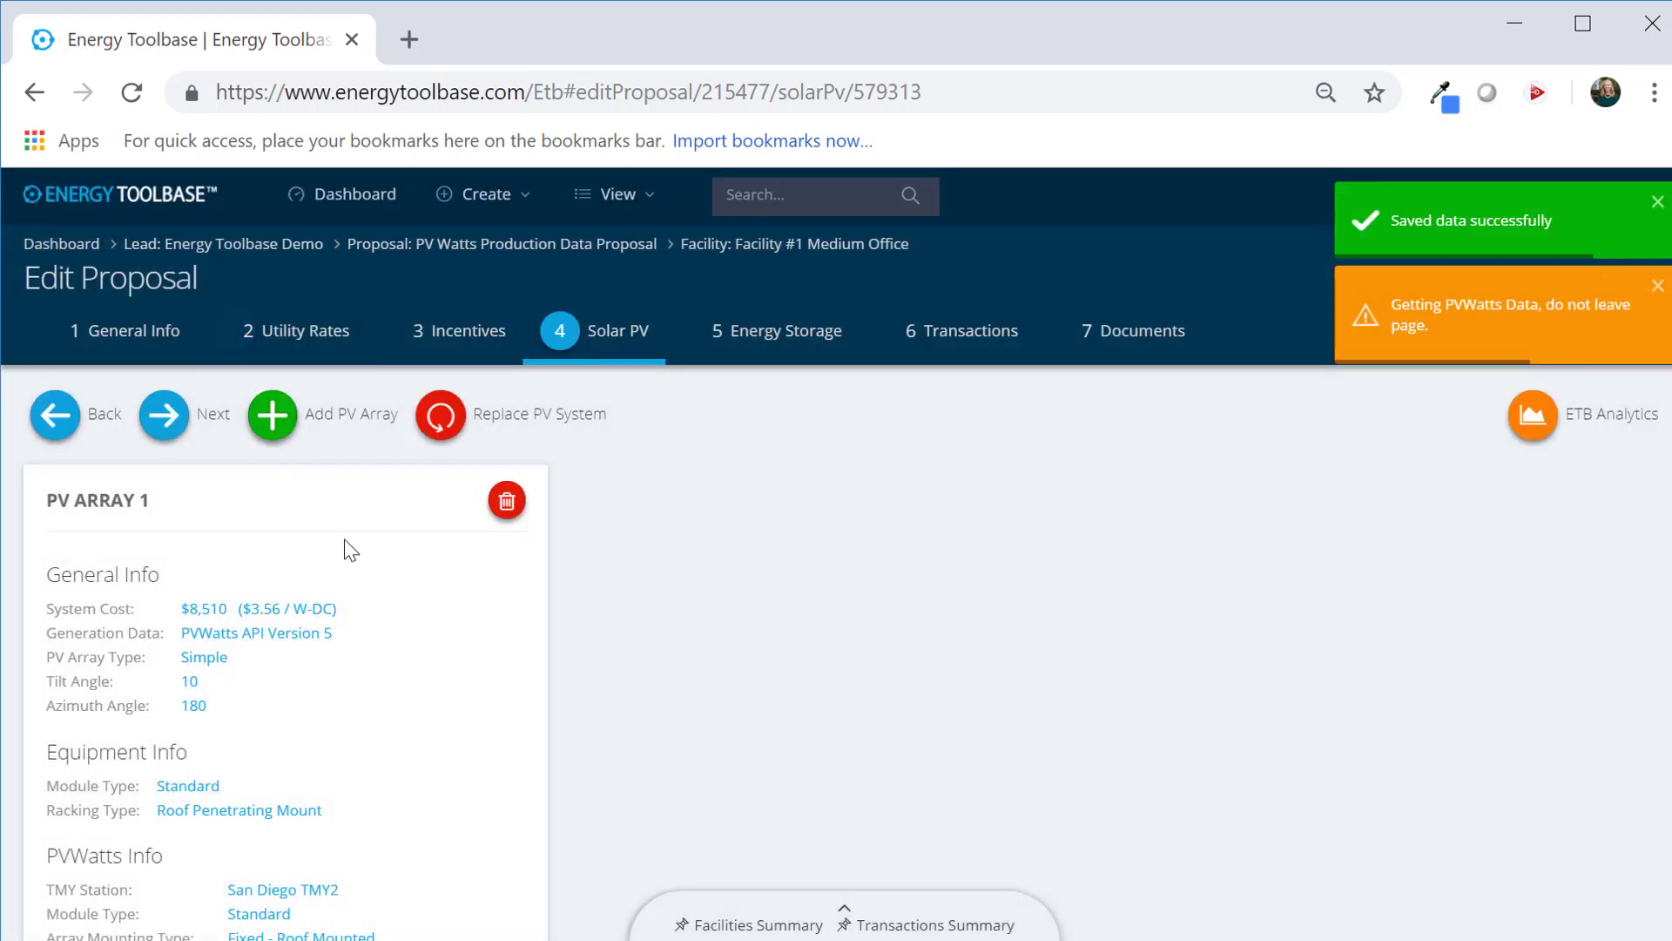
{"action": "scroll", "coordinate": [756, 601], "scroll_direction": "down", "scroll_amount": 3}
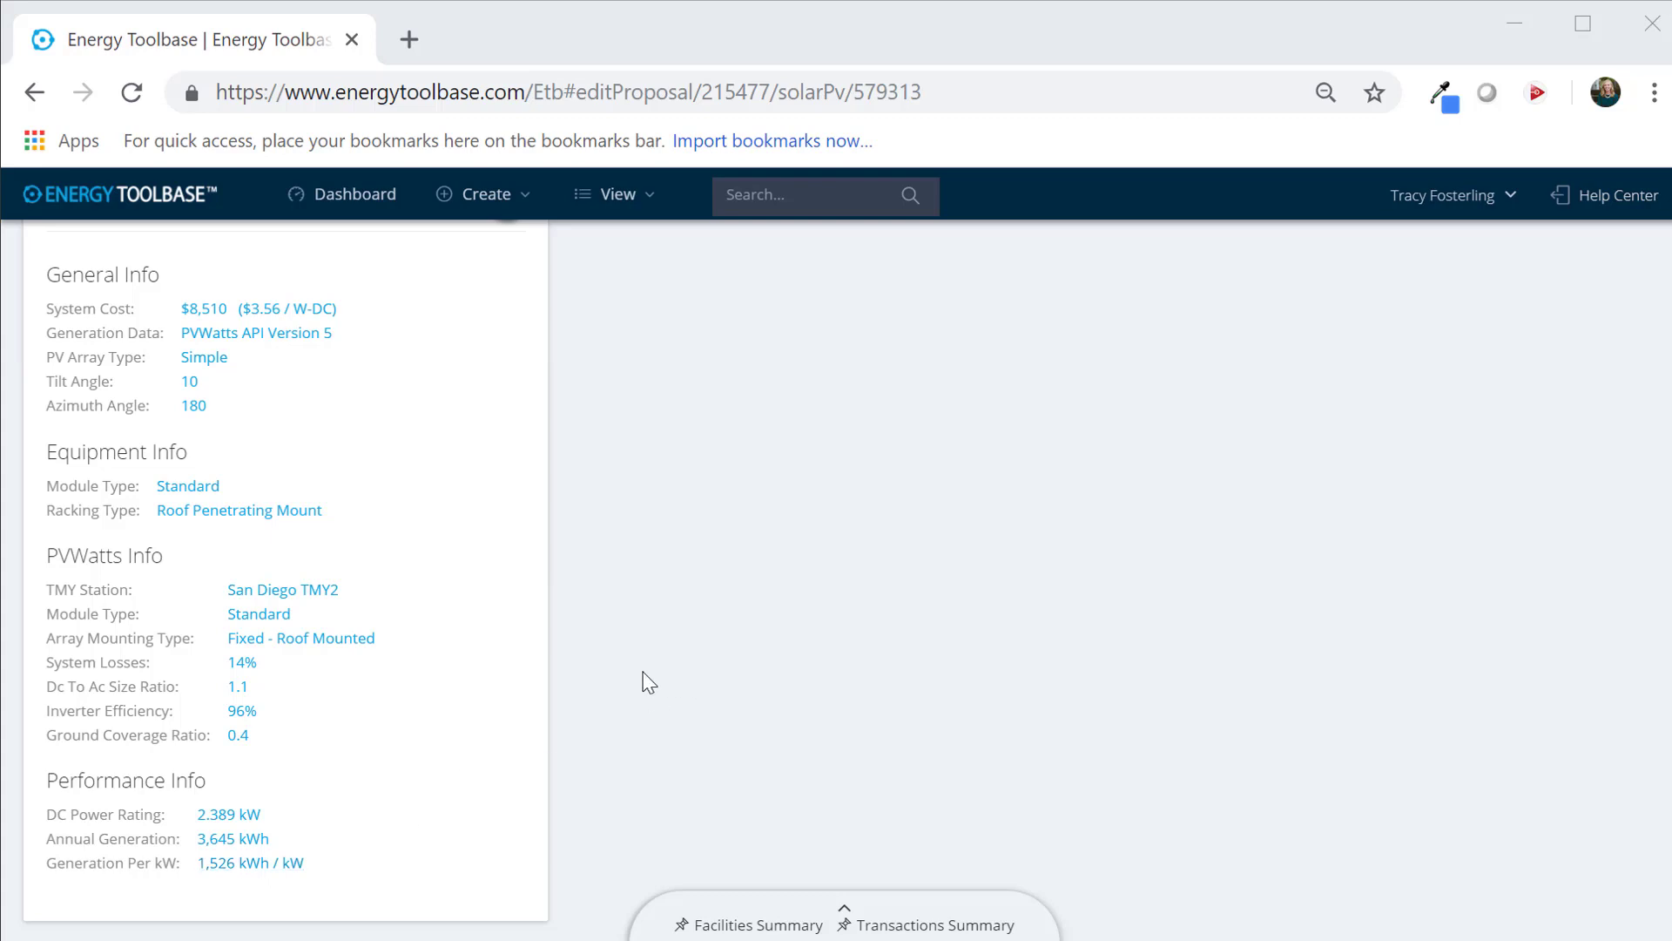
{"action": "scroll", "coordinate": [648, 682], "scroll_direction": "up", "scroll_amount": 4}
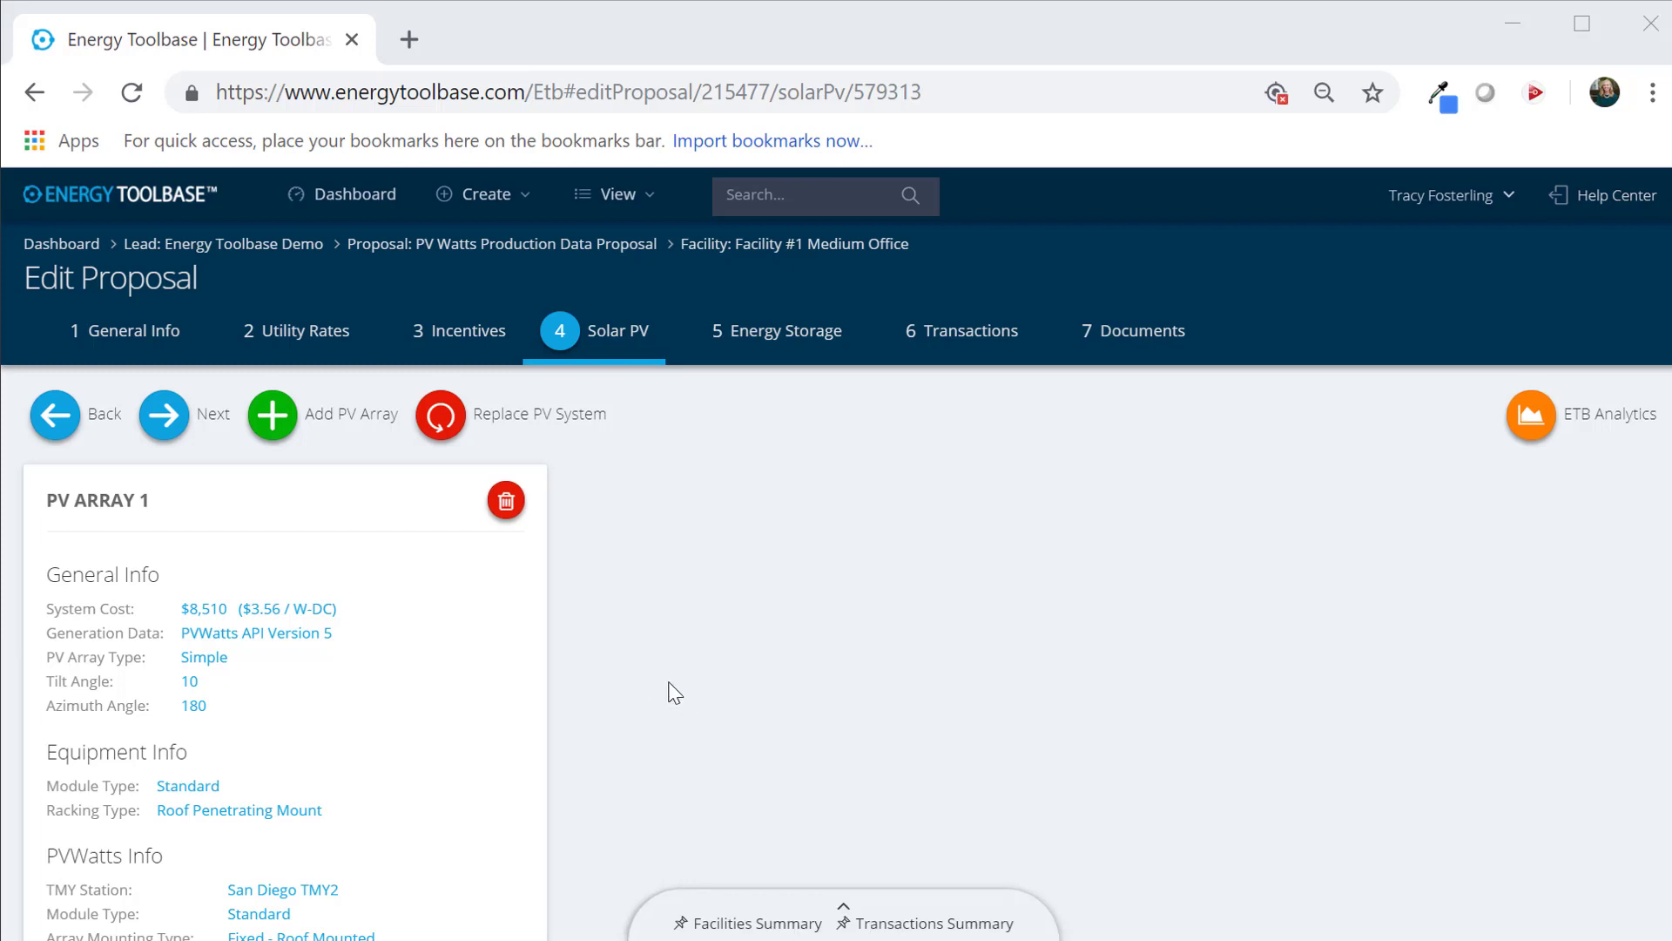
Step: Return to the Energy Toolbase Demo lead and create a proposal named "HelioScope Proposal"
{"action": "left_click", "coordinate": [192, 260]}
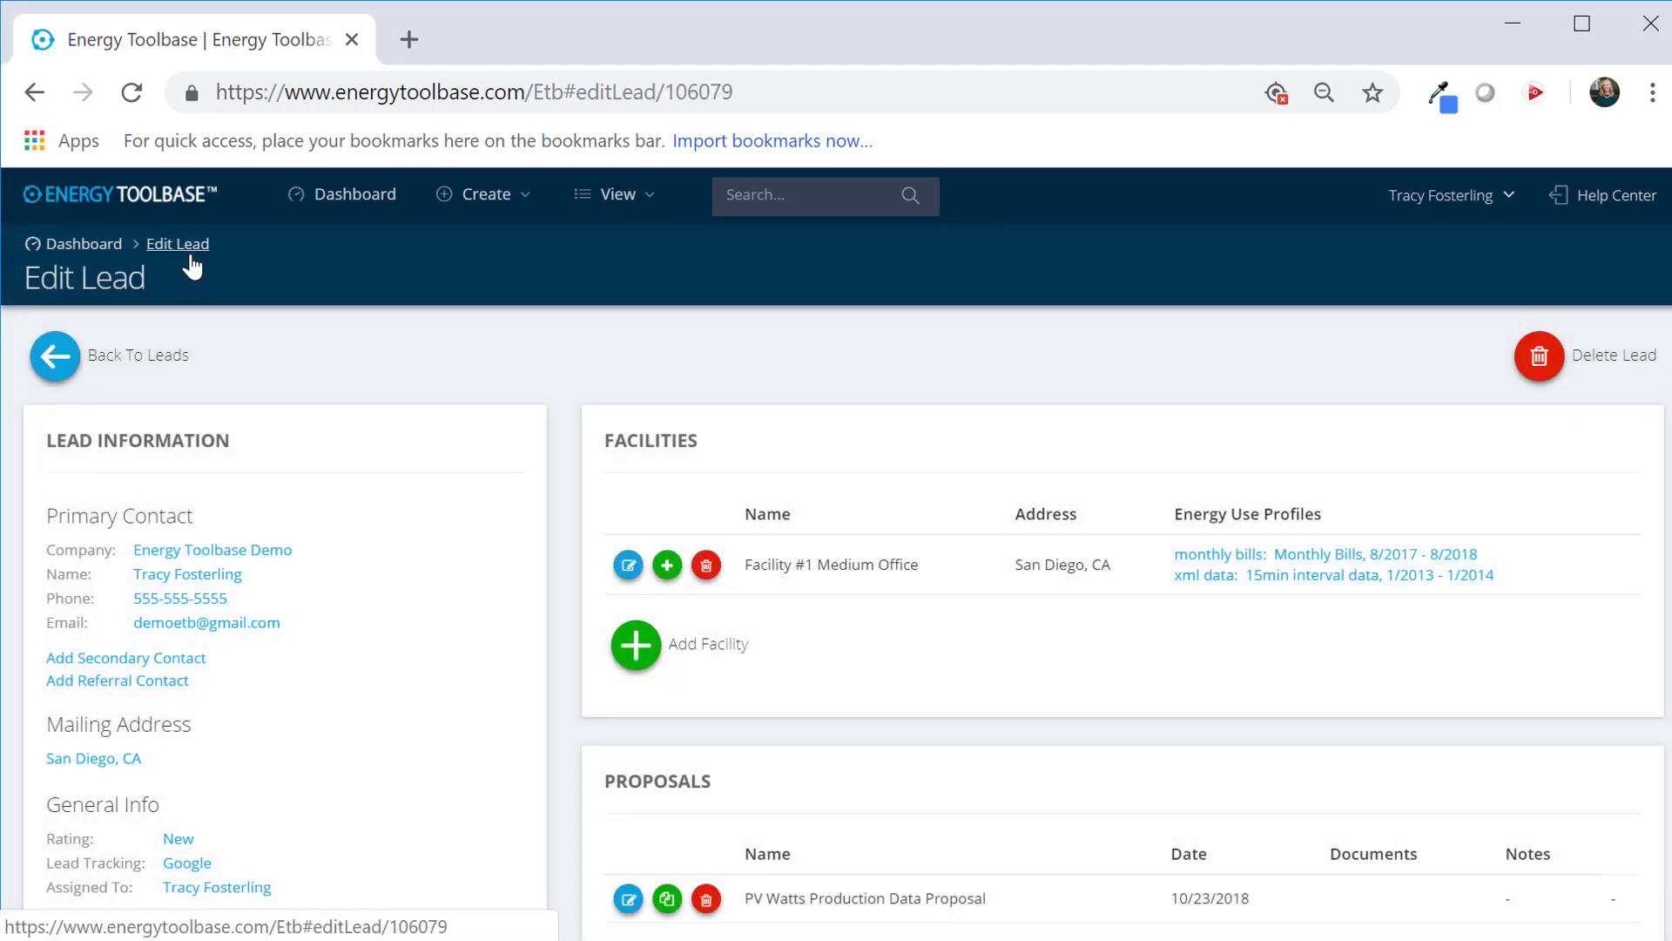
{"action": "scroll", "coordinate": [400, 478], "scroll_direction": "down", "scroll_amount": 3}
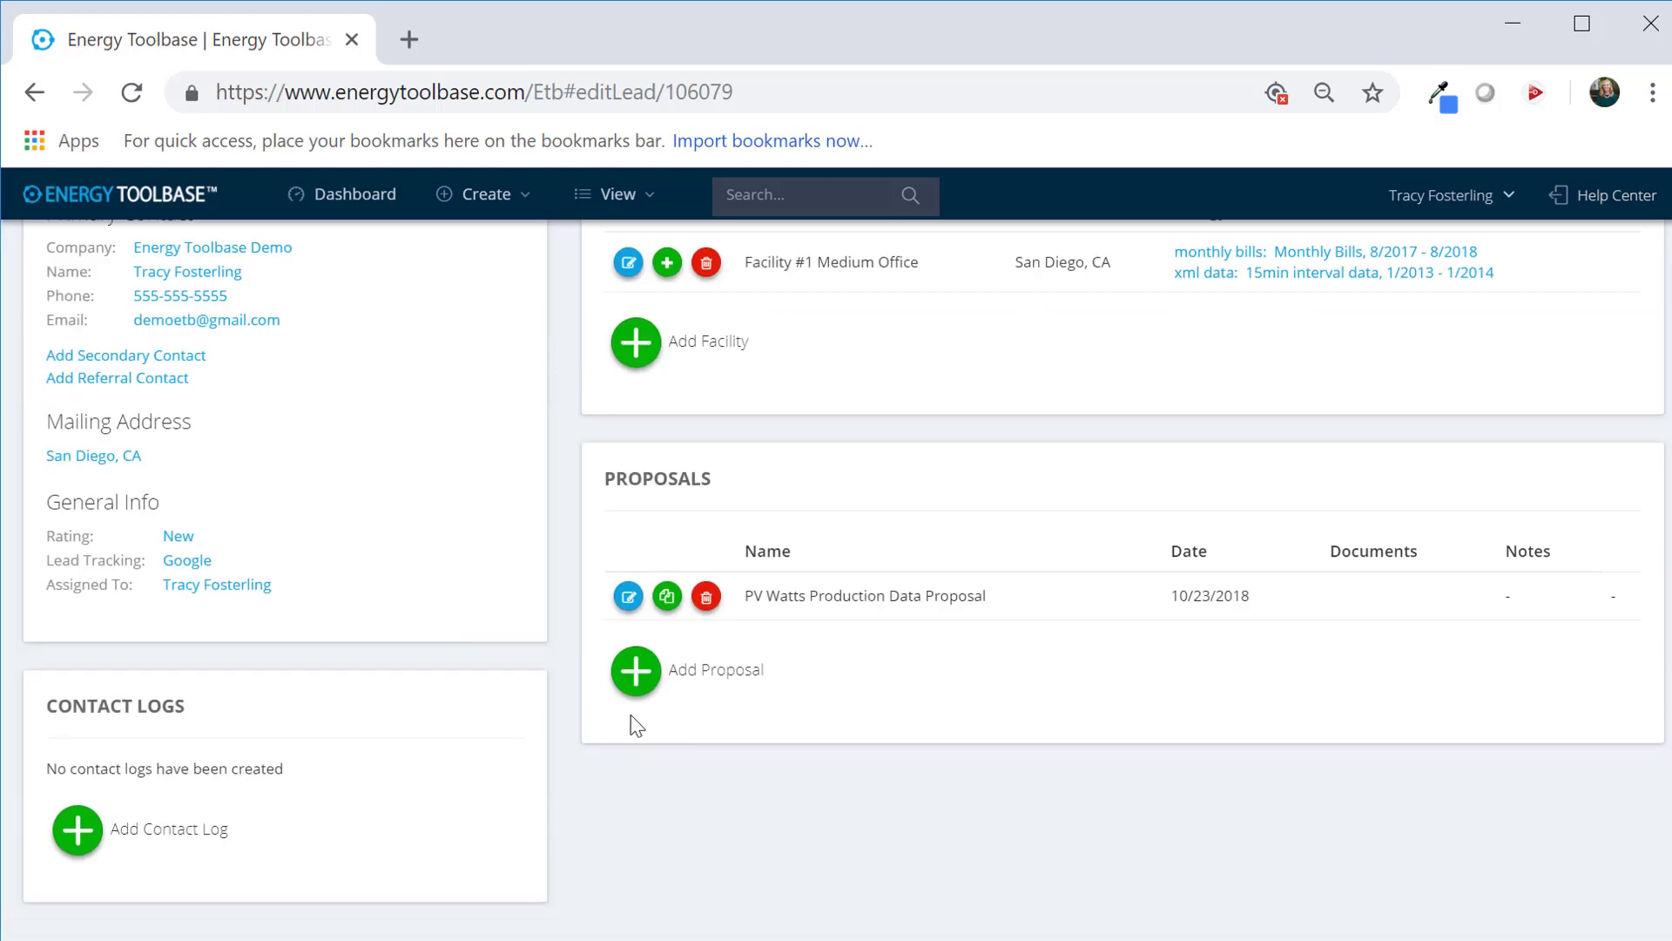
{"action": "left_click", "coordinate": [632, 688]}
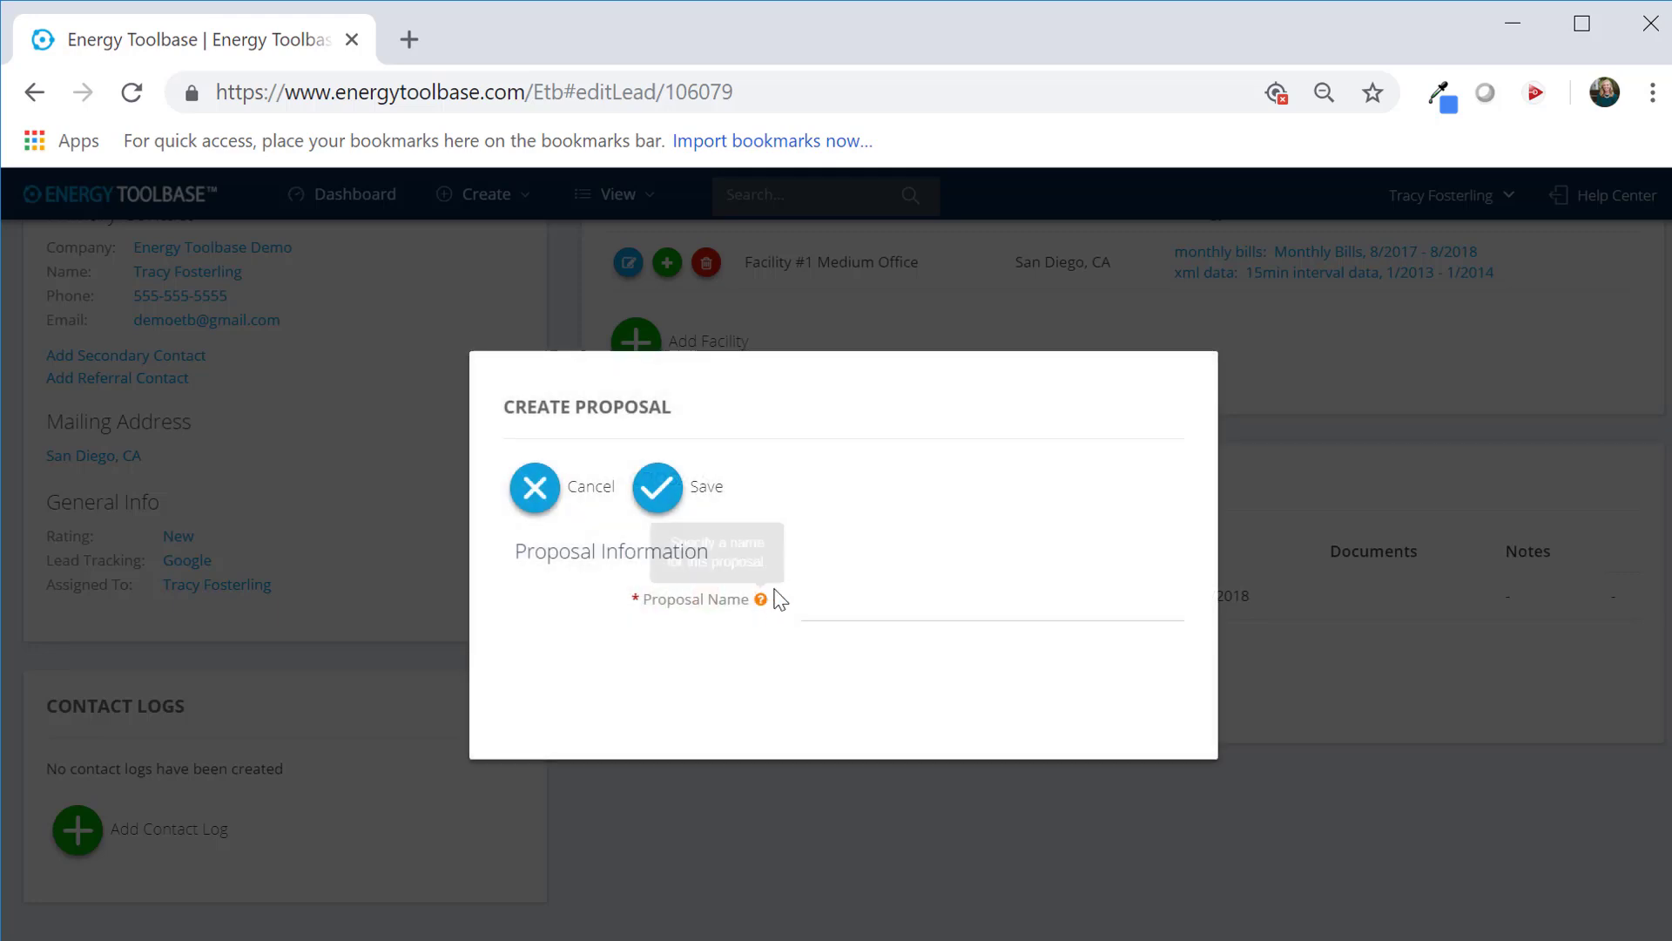
{"action": "left_click", "coordinate": [822, 595]}
{"action": "type", "text": "Helio"}
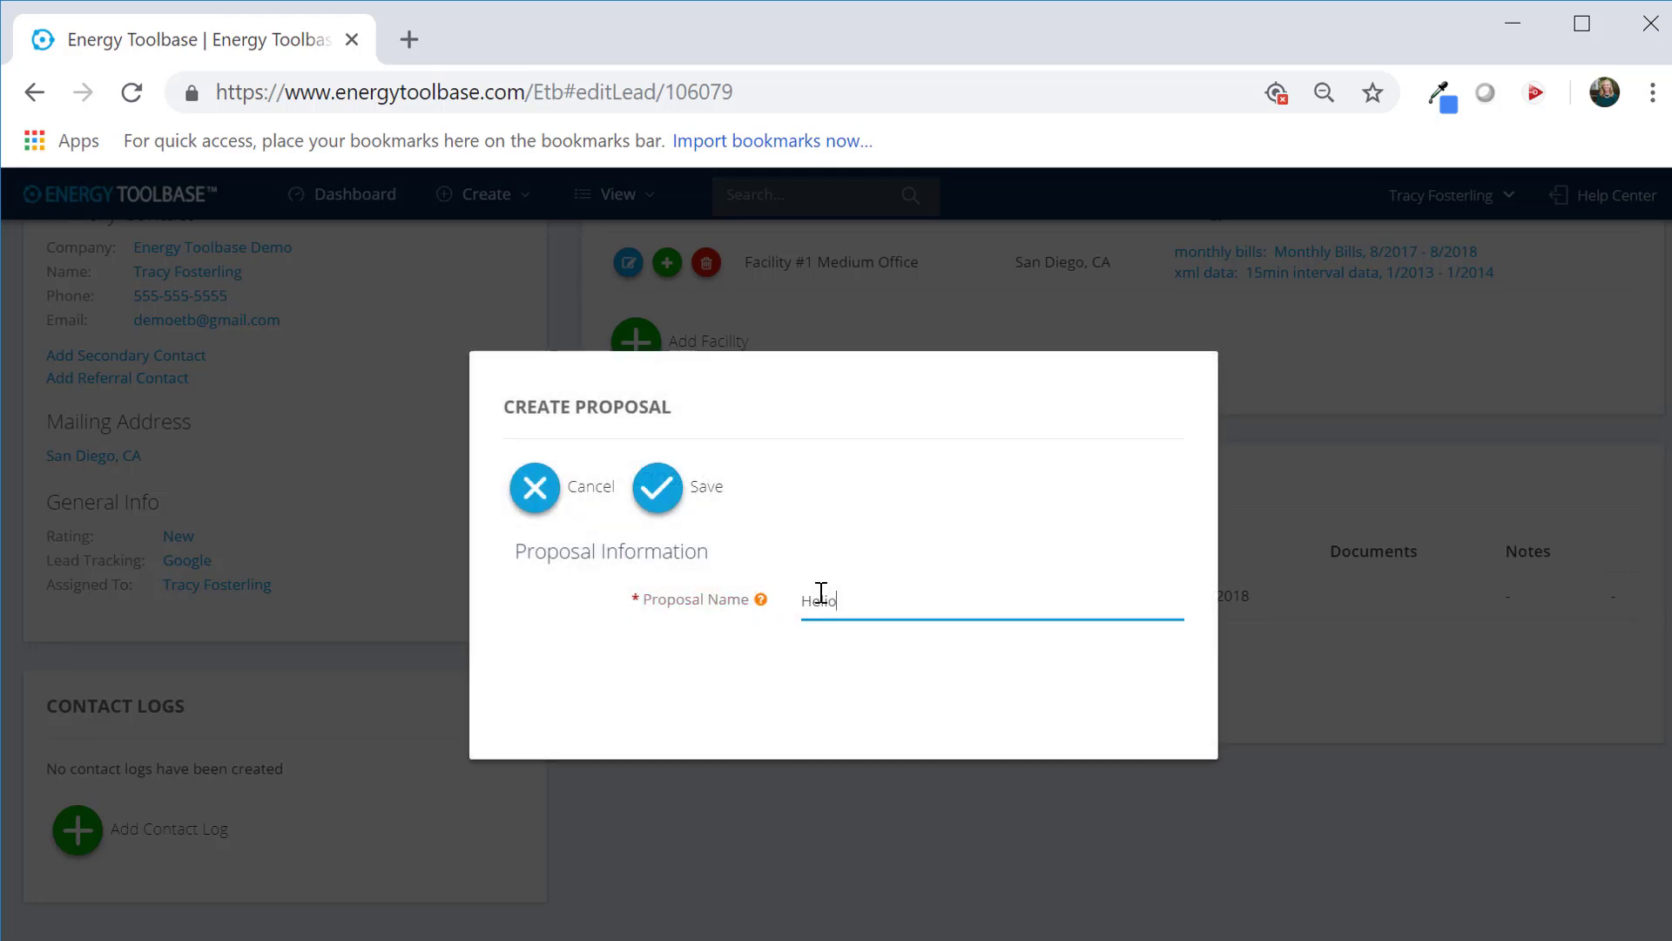
{"action": "type", "text": "Scope Proposal"}
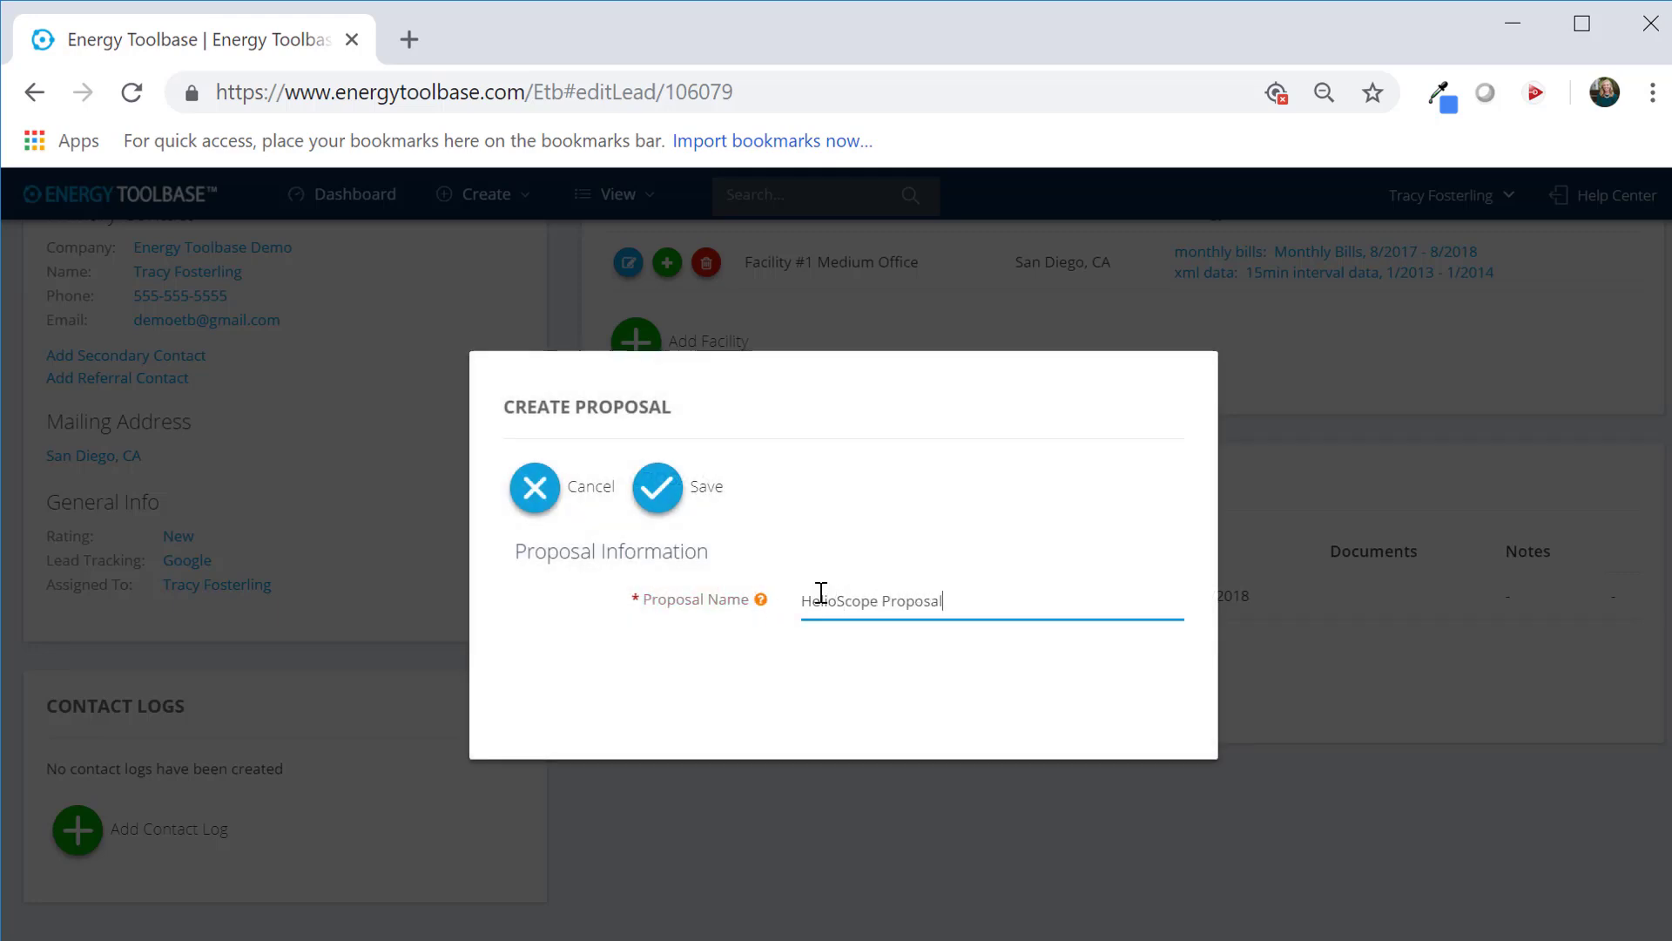
{"action": "left_click", "coordinate": [660, 493]}
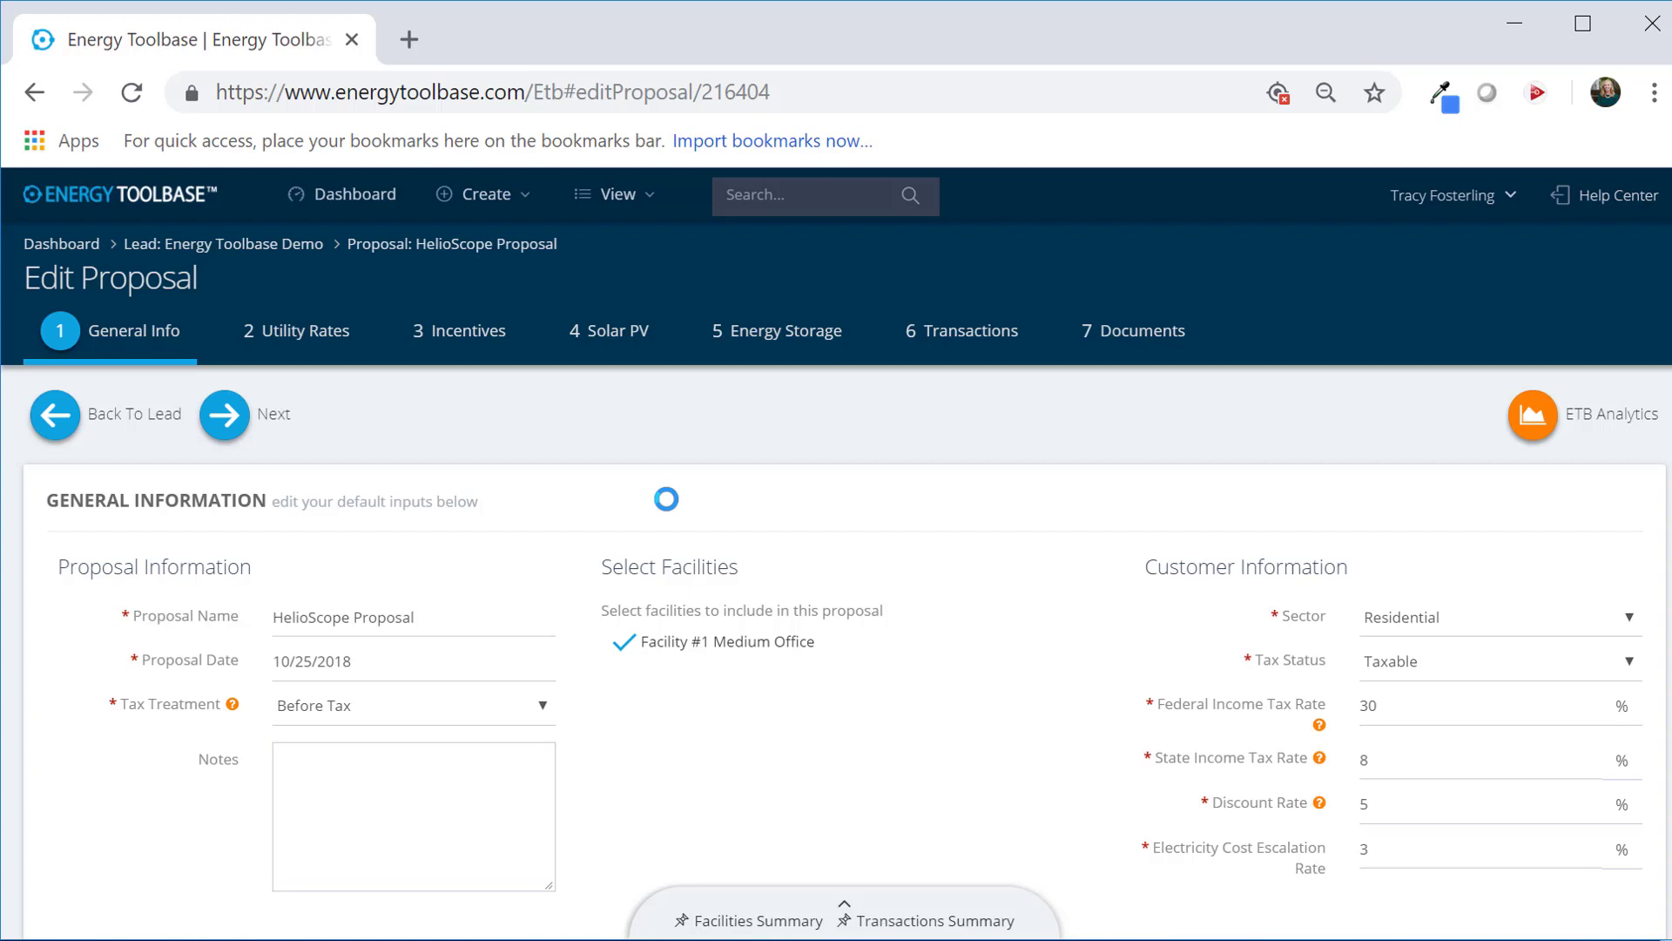
Step: Add a PV system to the HelioScope proposal by importing Design 1 of the Commercial (272 kW) HelioScope project, and save it
{"action": "left_click", "coordinate": [1407, 218]}
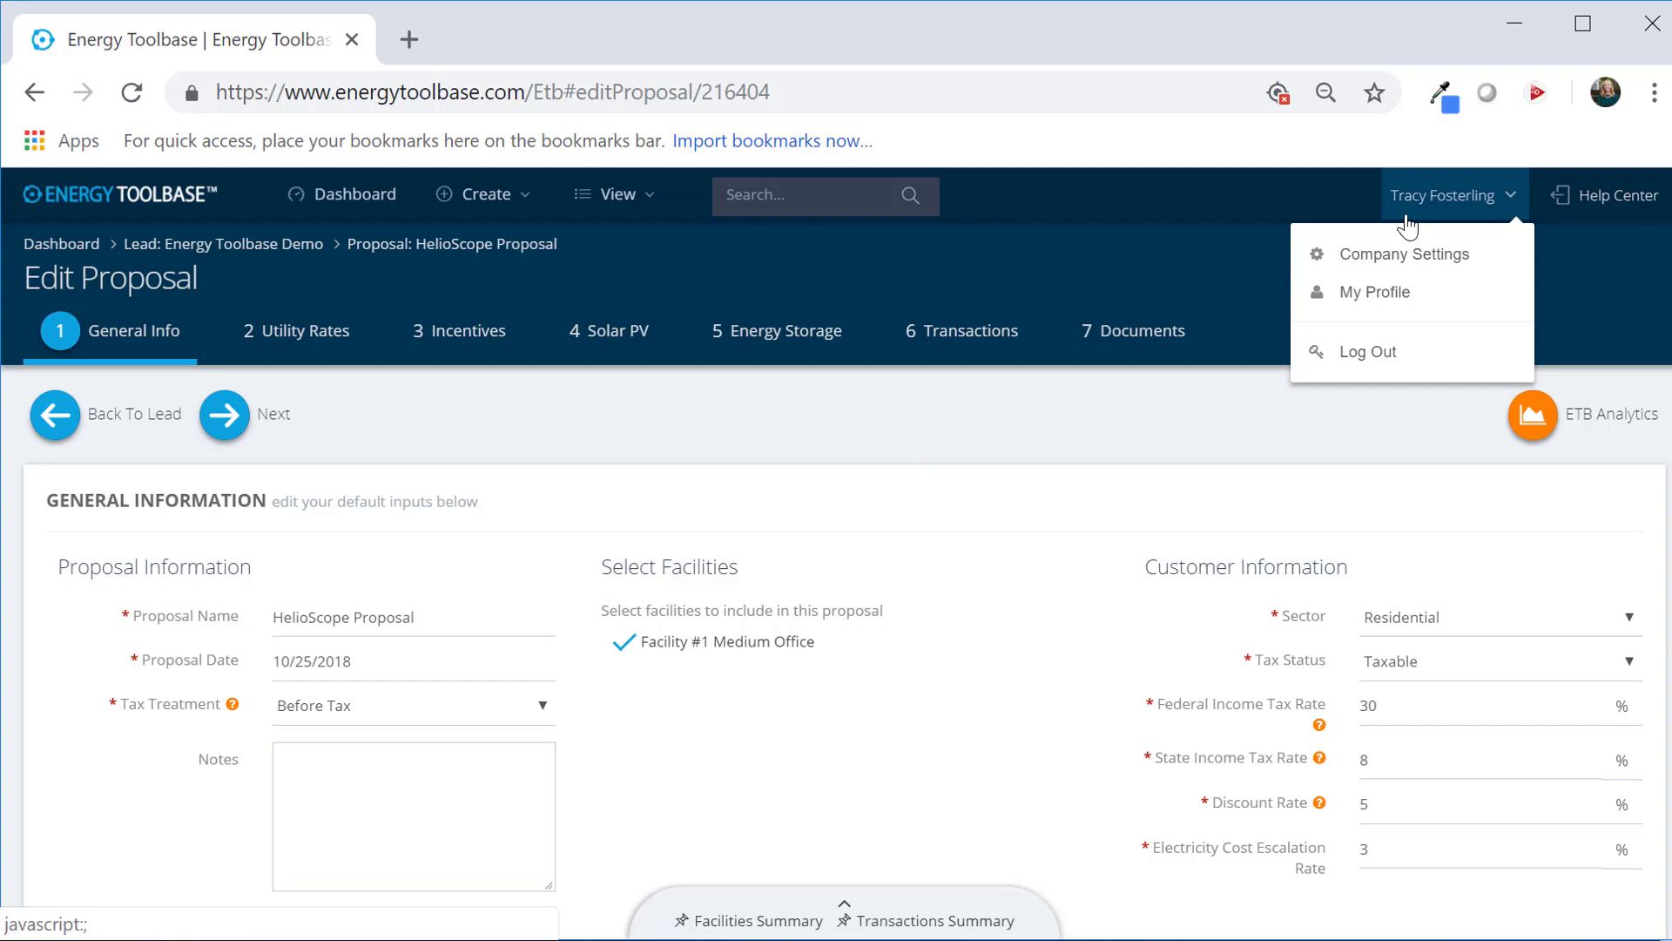
{"action": "left_click", "coordinate": [610, 333]}
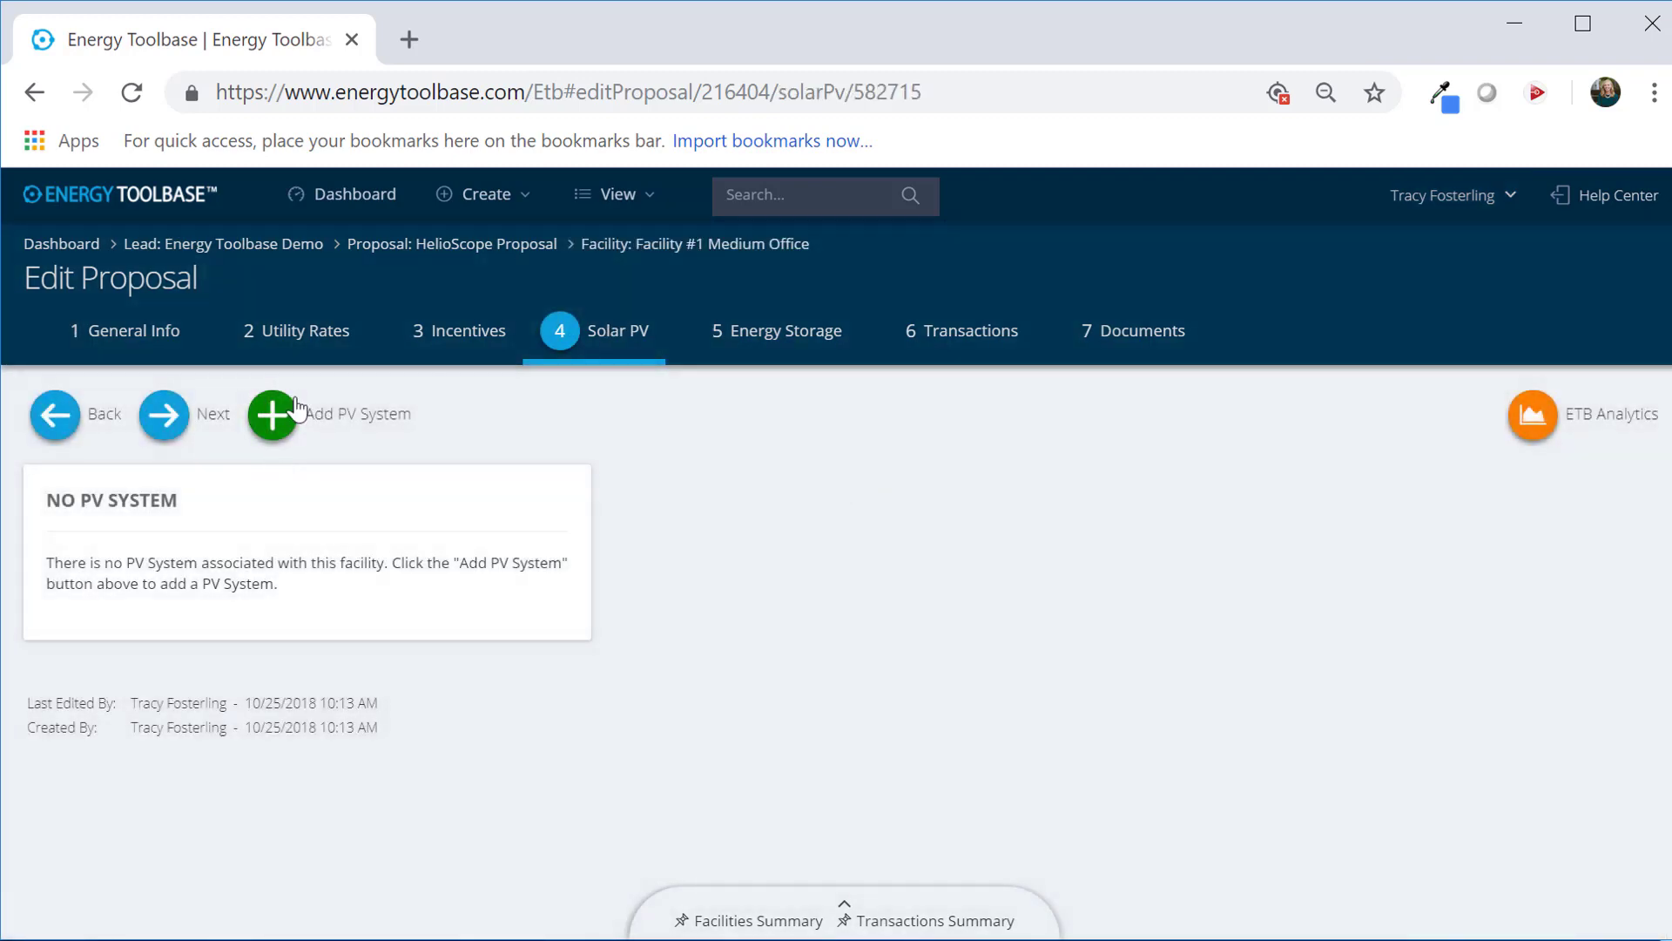
{"action": "left_click", "coordinate": [272, 415]}
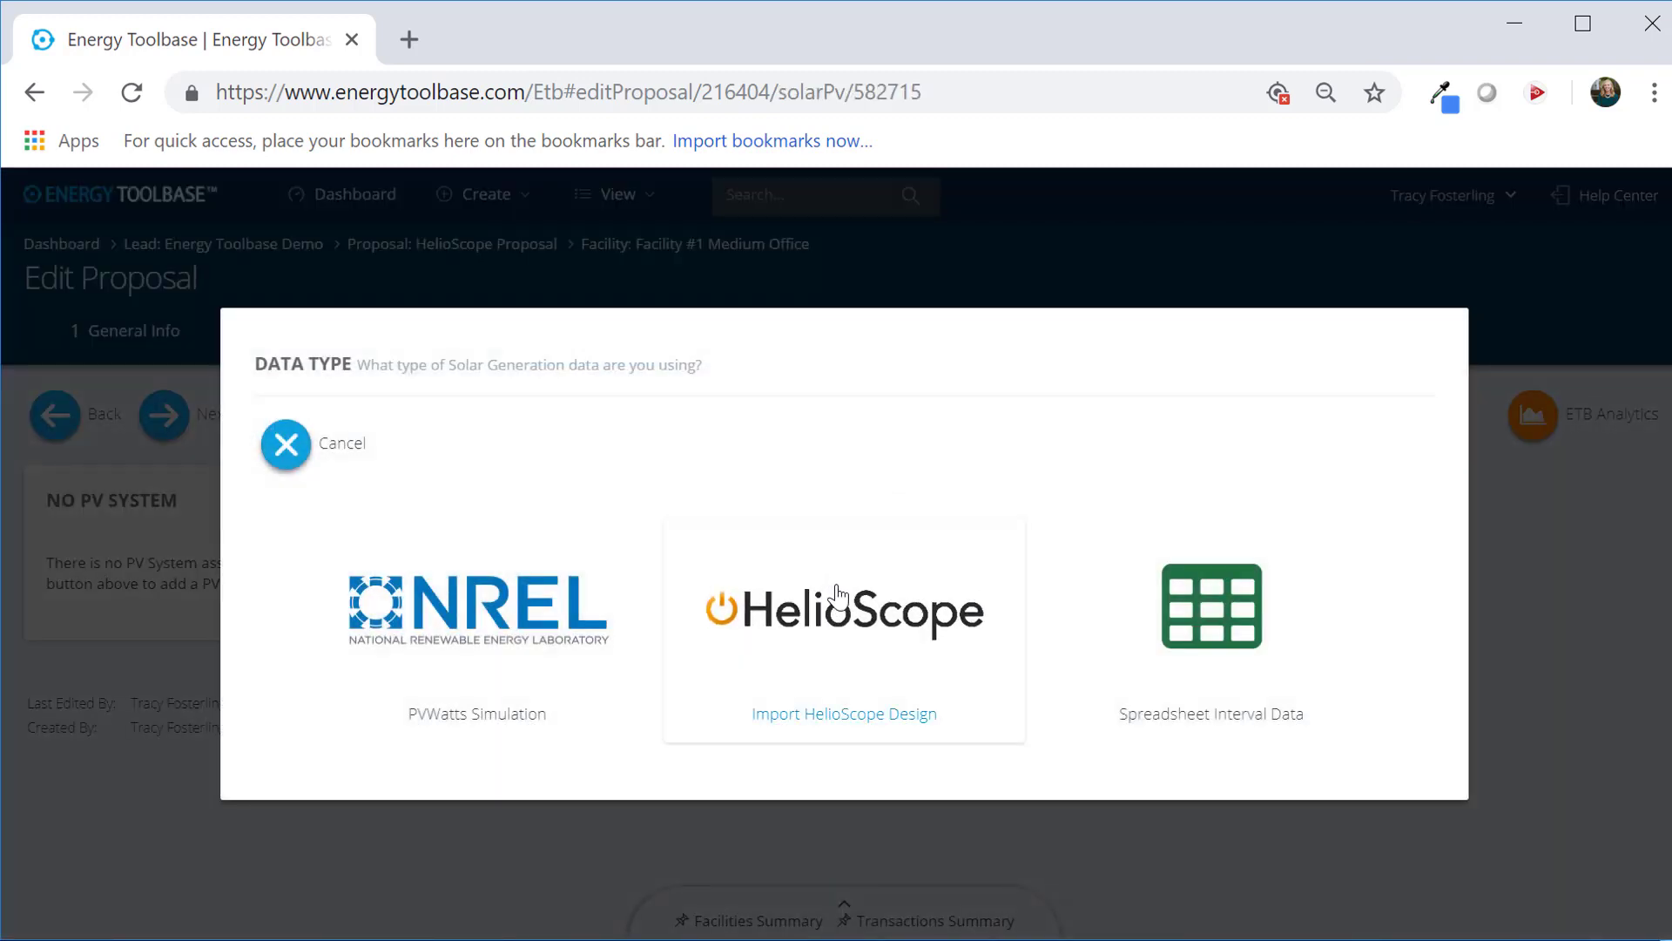
{"action": "left_click", "coordinate": [858, 615]}
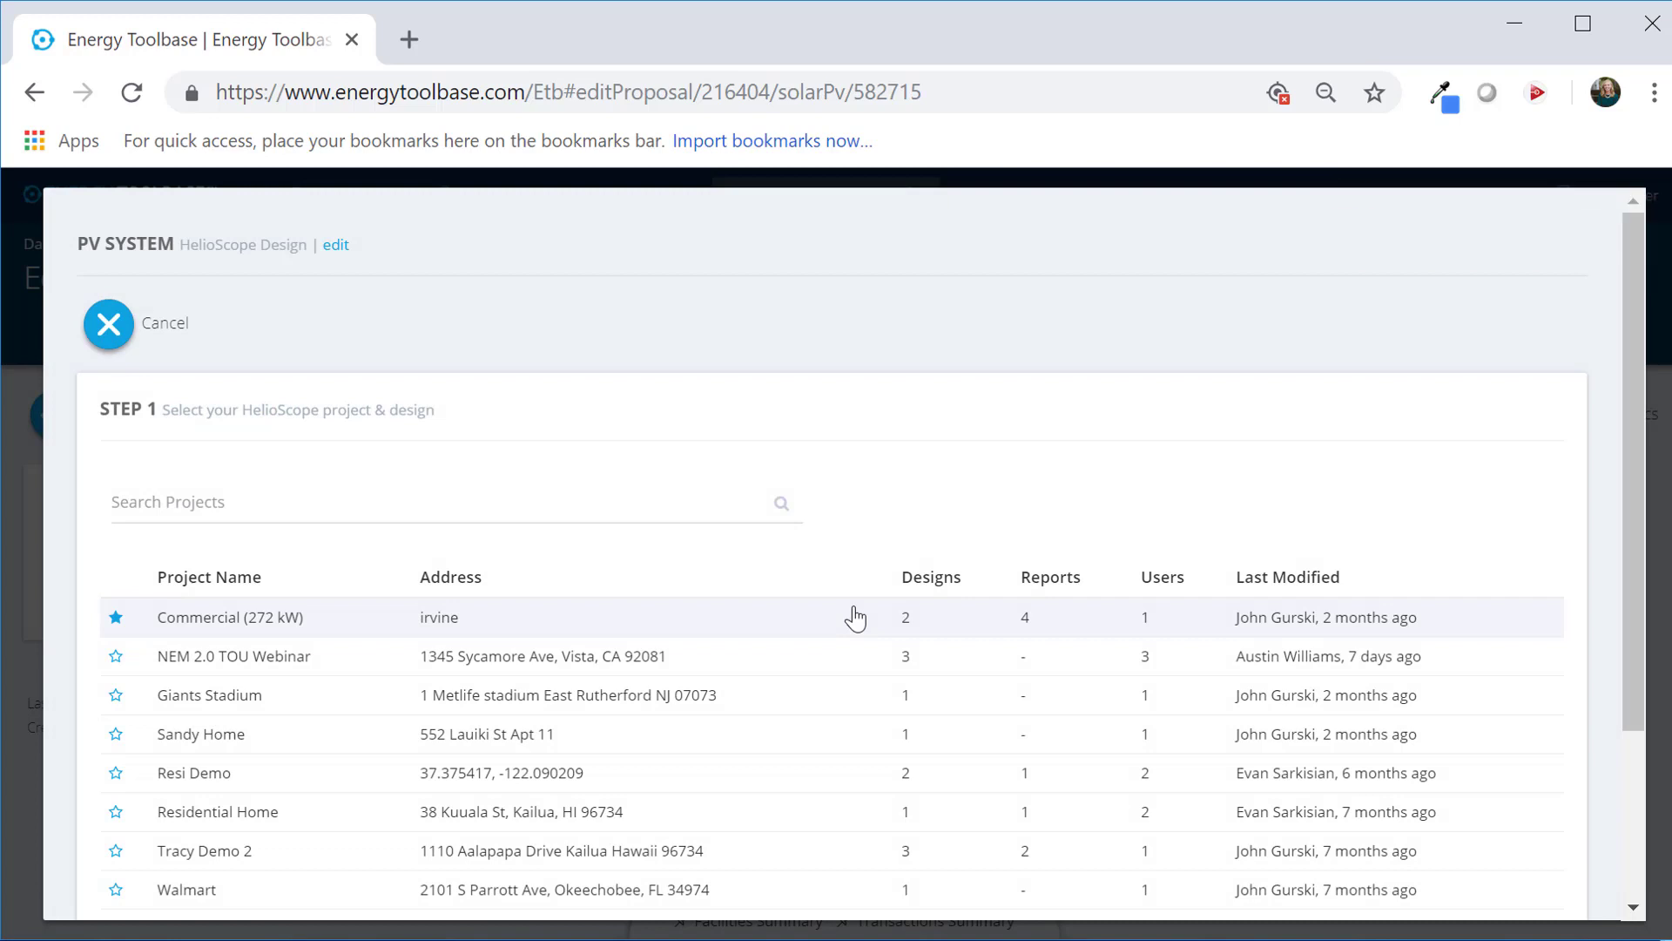
{"action": "left_click", "coordinate": [803, 634]}
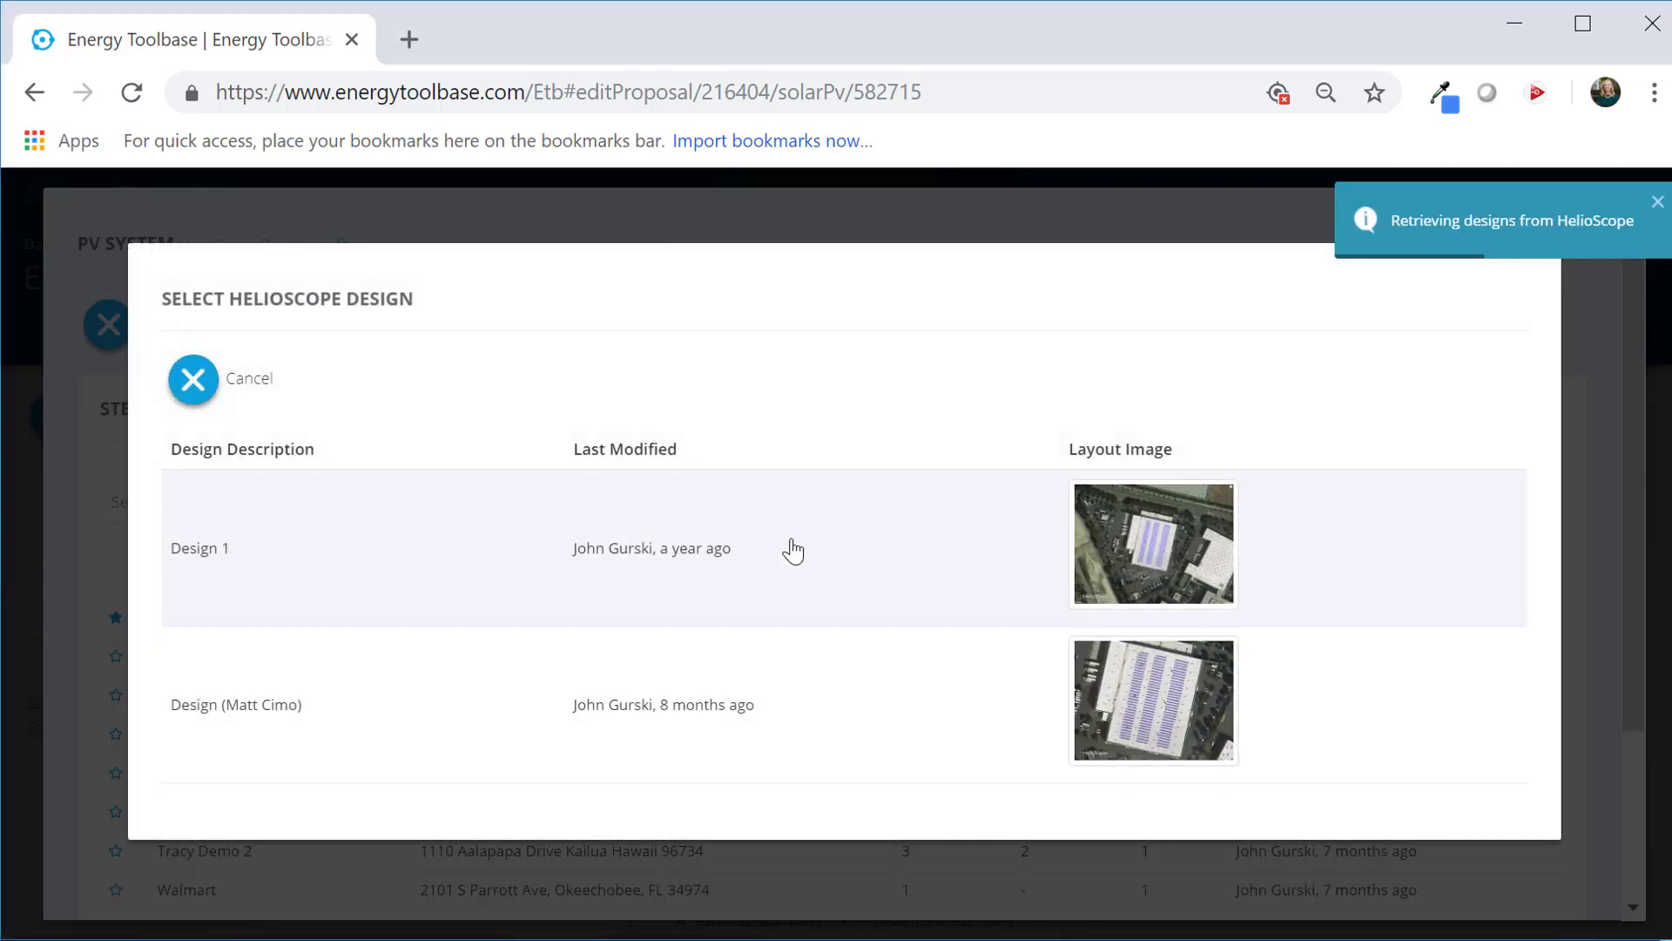
{"action": "left_click", "coordinate": [793, 541]}
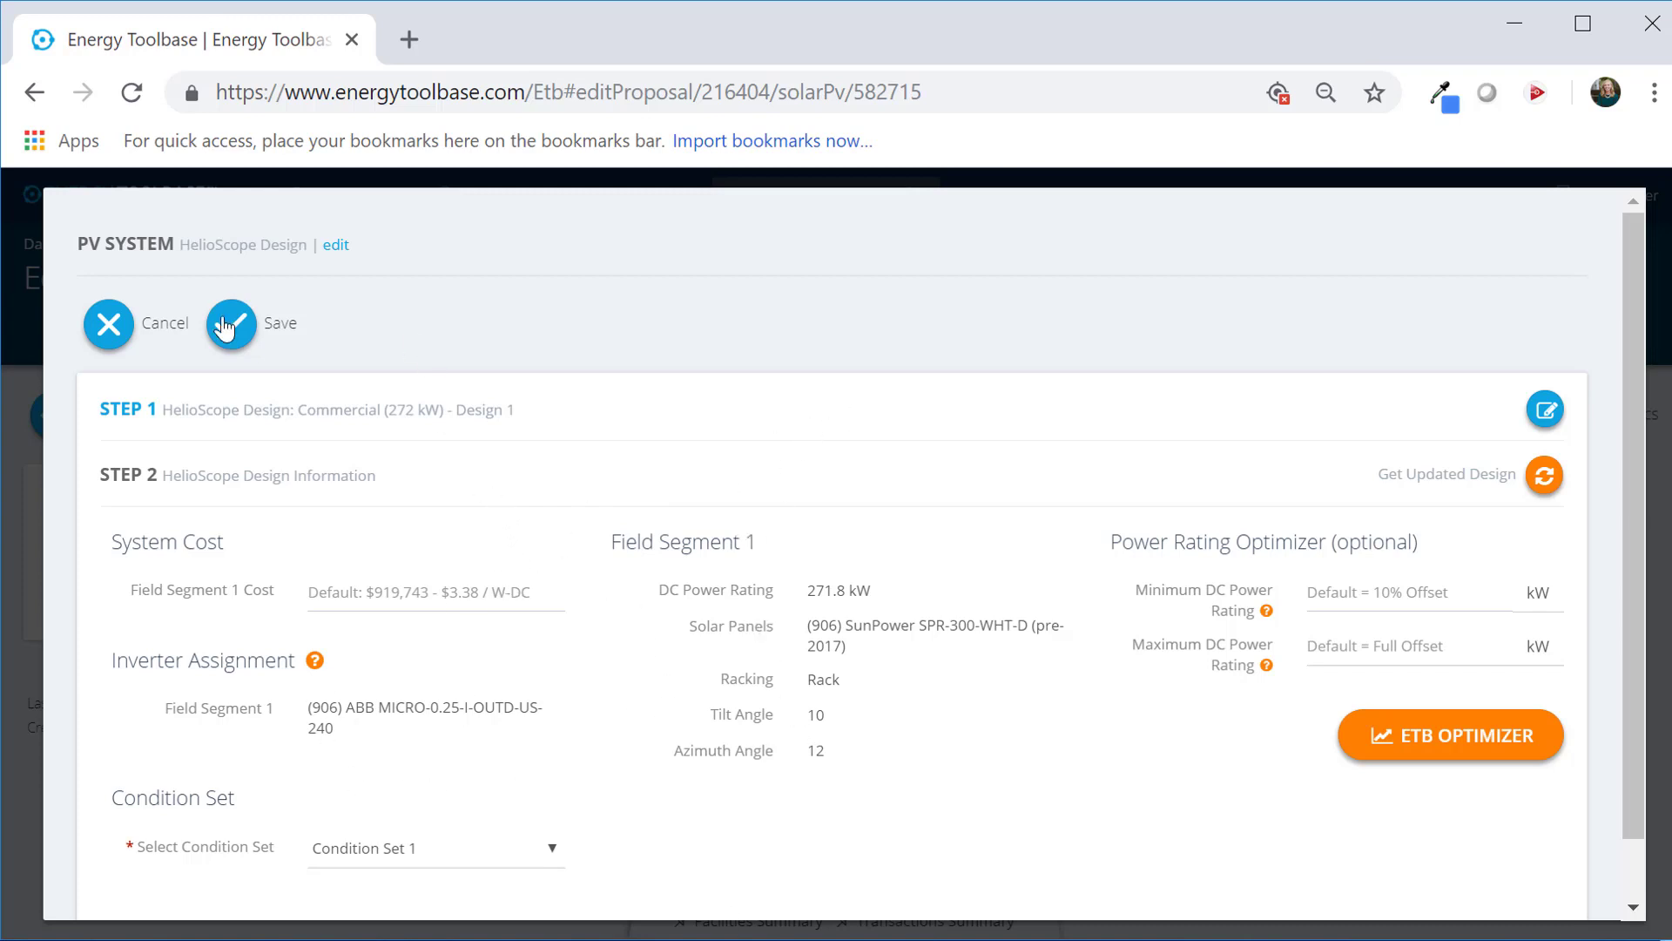
{"action": "left_click", "coordinate": [258, 321]}
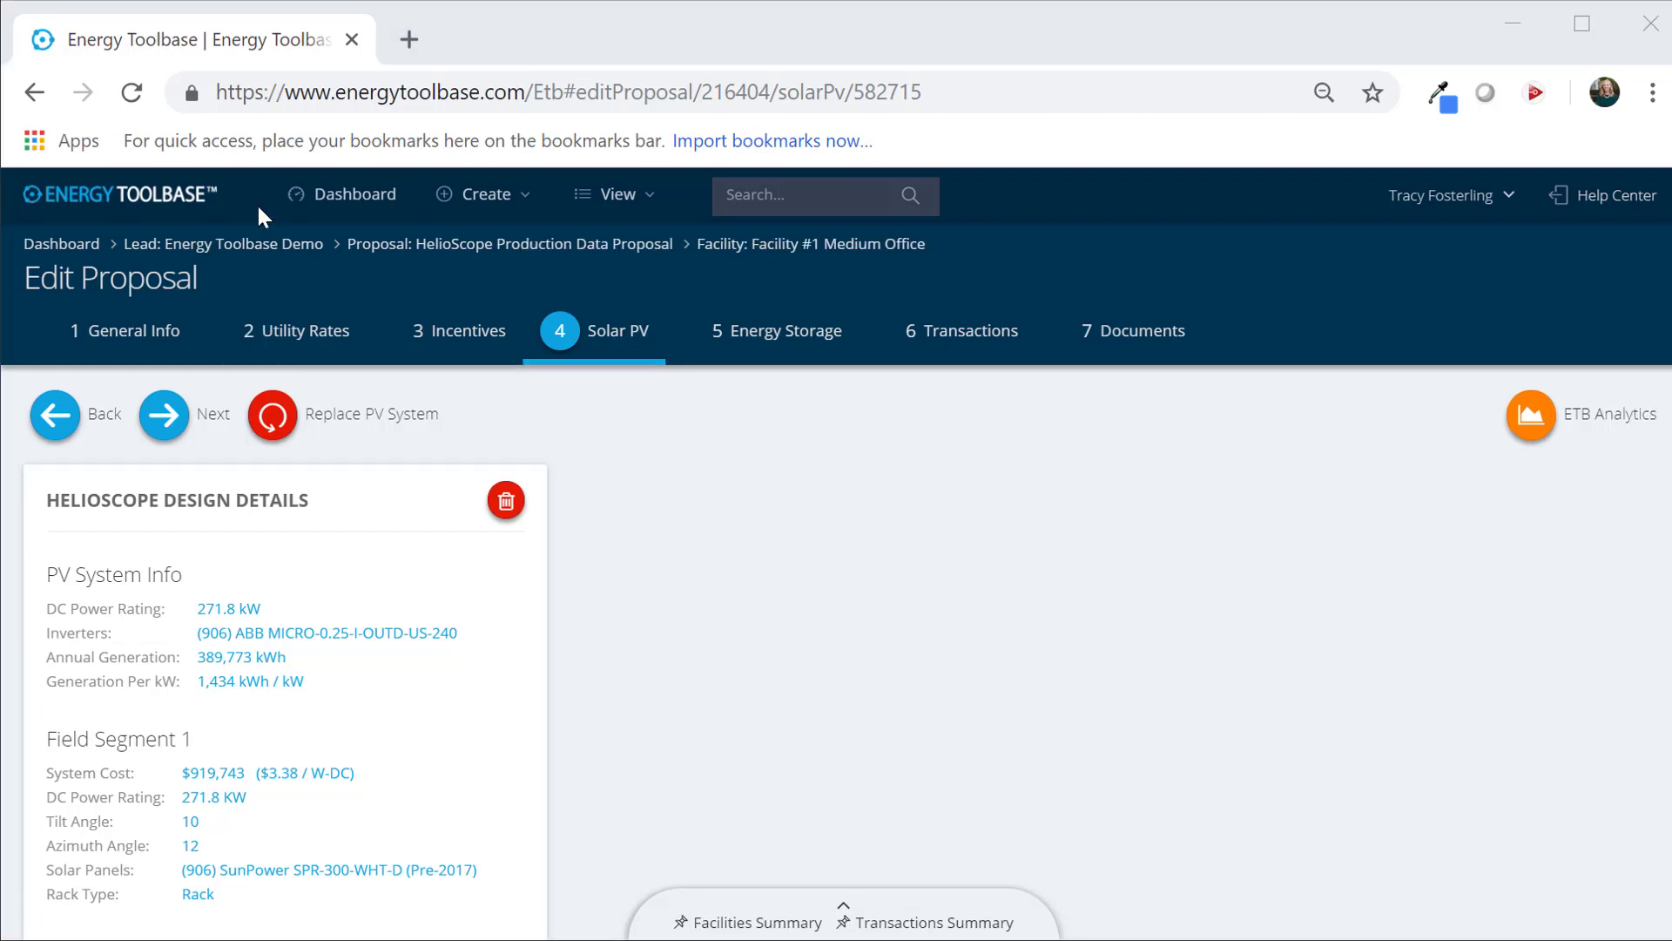
Step: Return to the Energy Toolbase Demo lead and create a proposal named "Spreadsheet Data Proposal"
{"action": "left_click", "coordinate": [262, 248]}
{"action": "scroll", "coordinate": [807, 619], "scroll_direction": "down", "scroll_amount": 4}
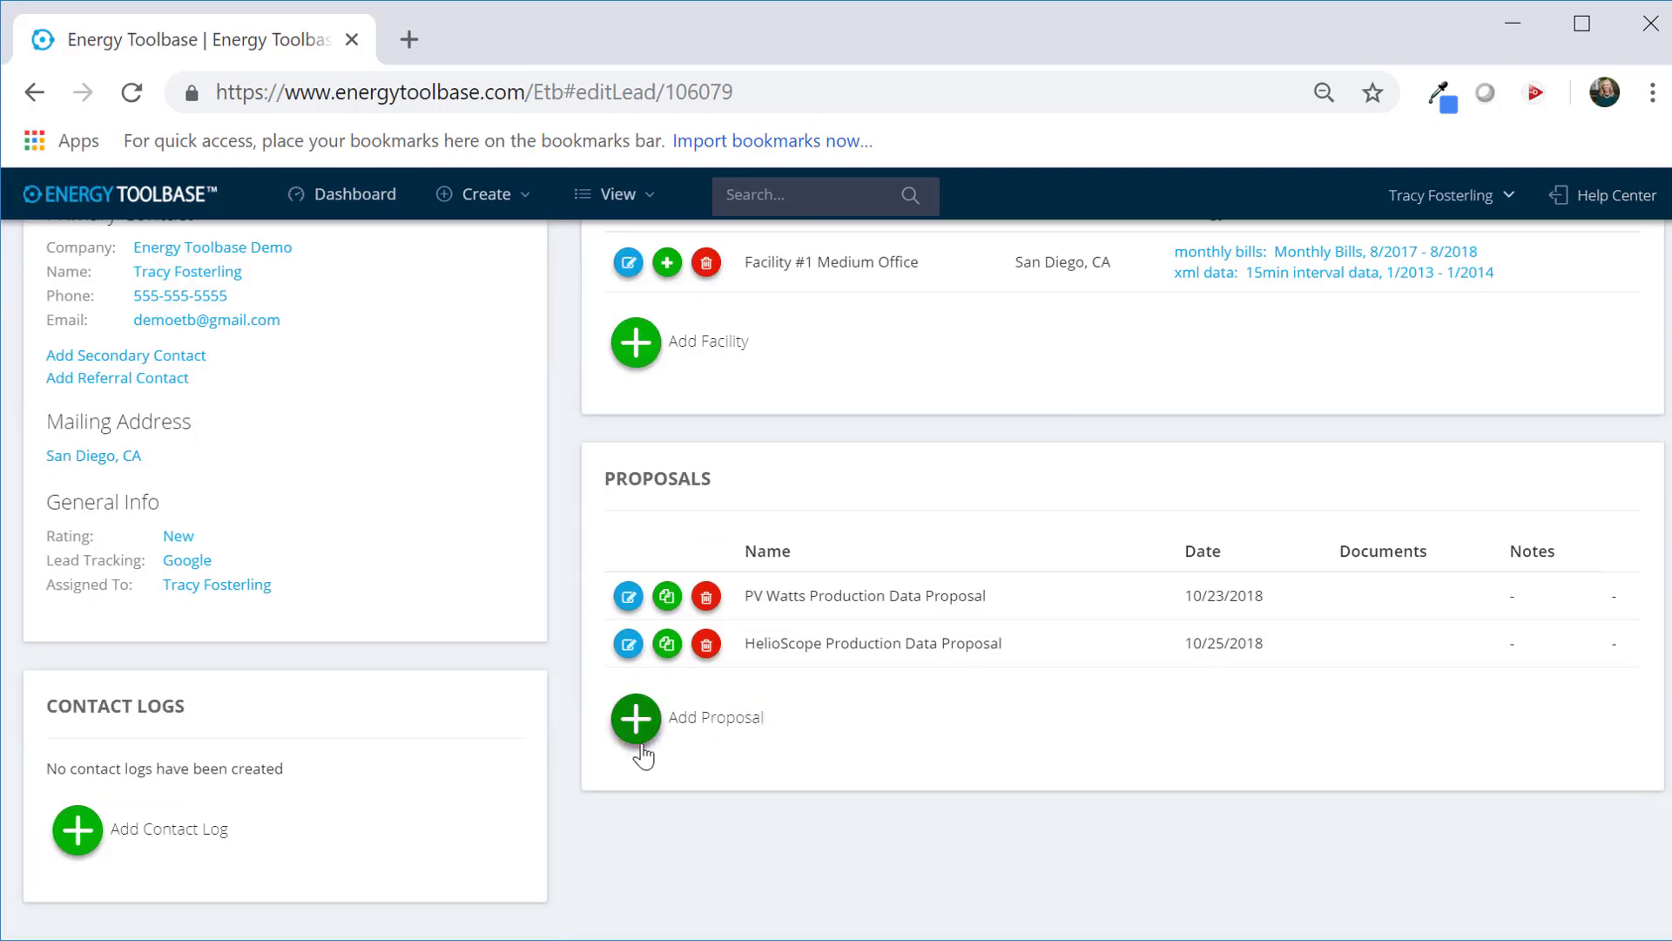
{"action": "left_click", "coordinate": [642, 756]}
{"action": "type", "text": "Spreadshe"}
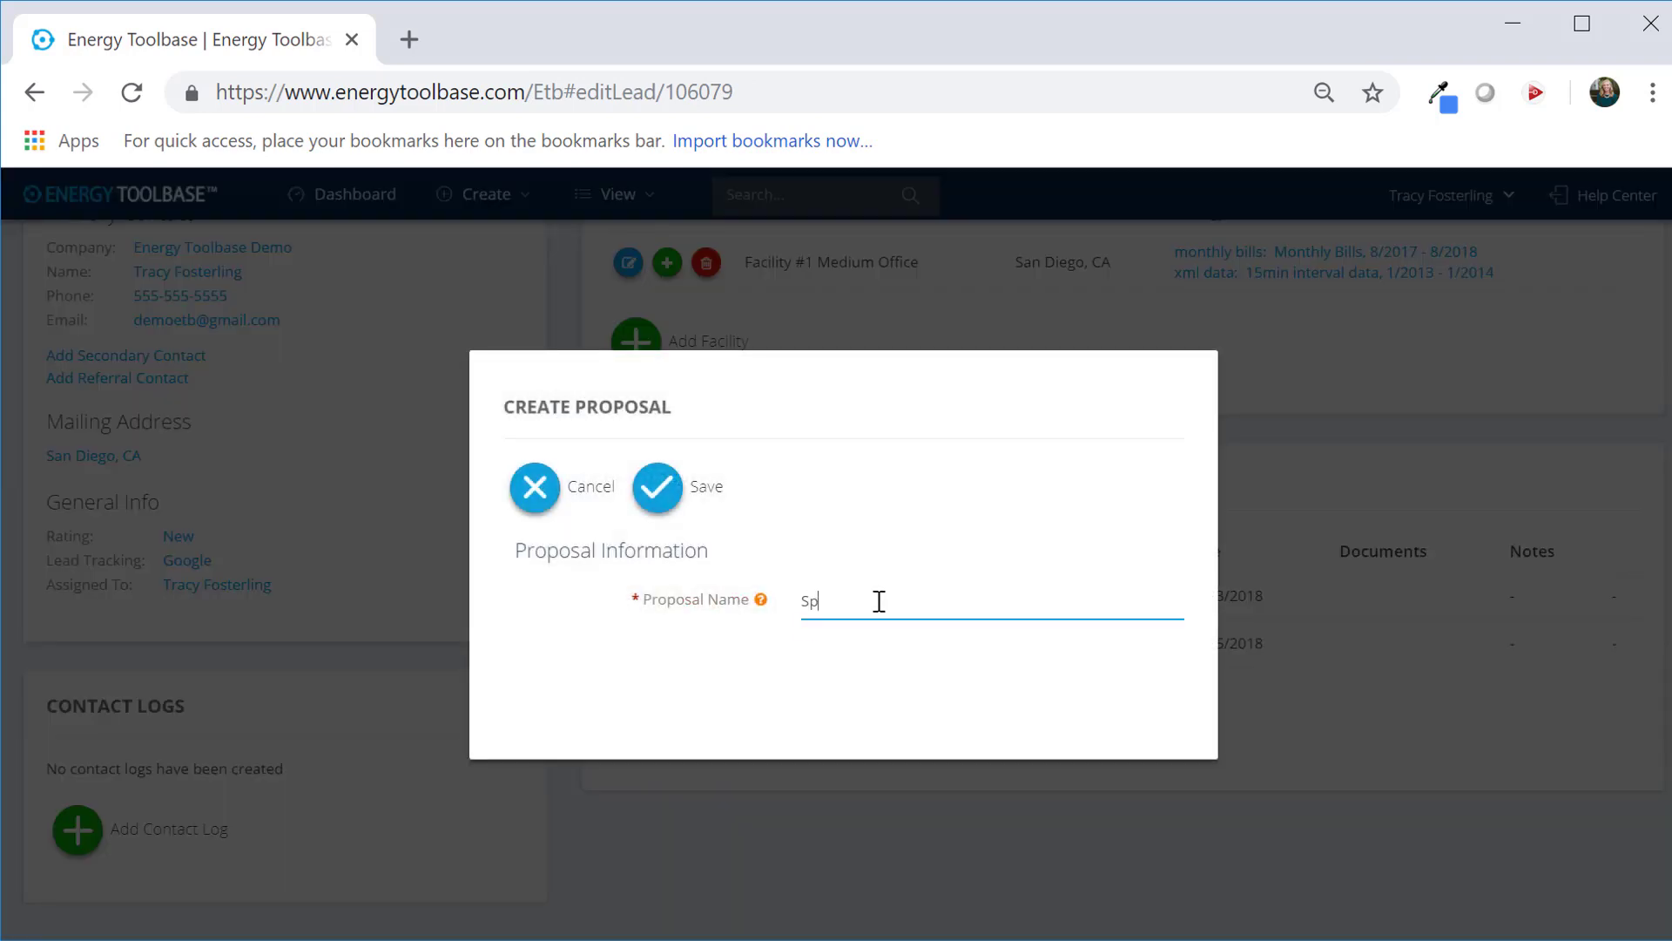
{"action": "type", "text": "et Data Proposal"}
{"action": "left_click", "coordinate": [705, 486]}
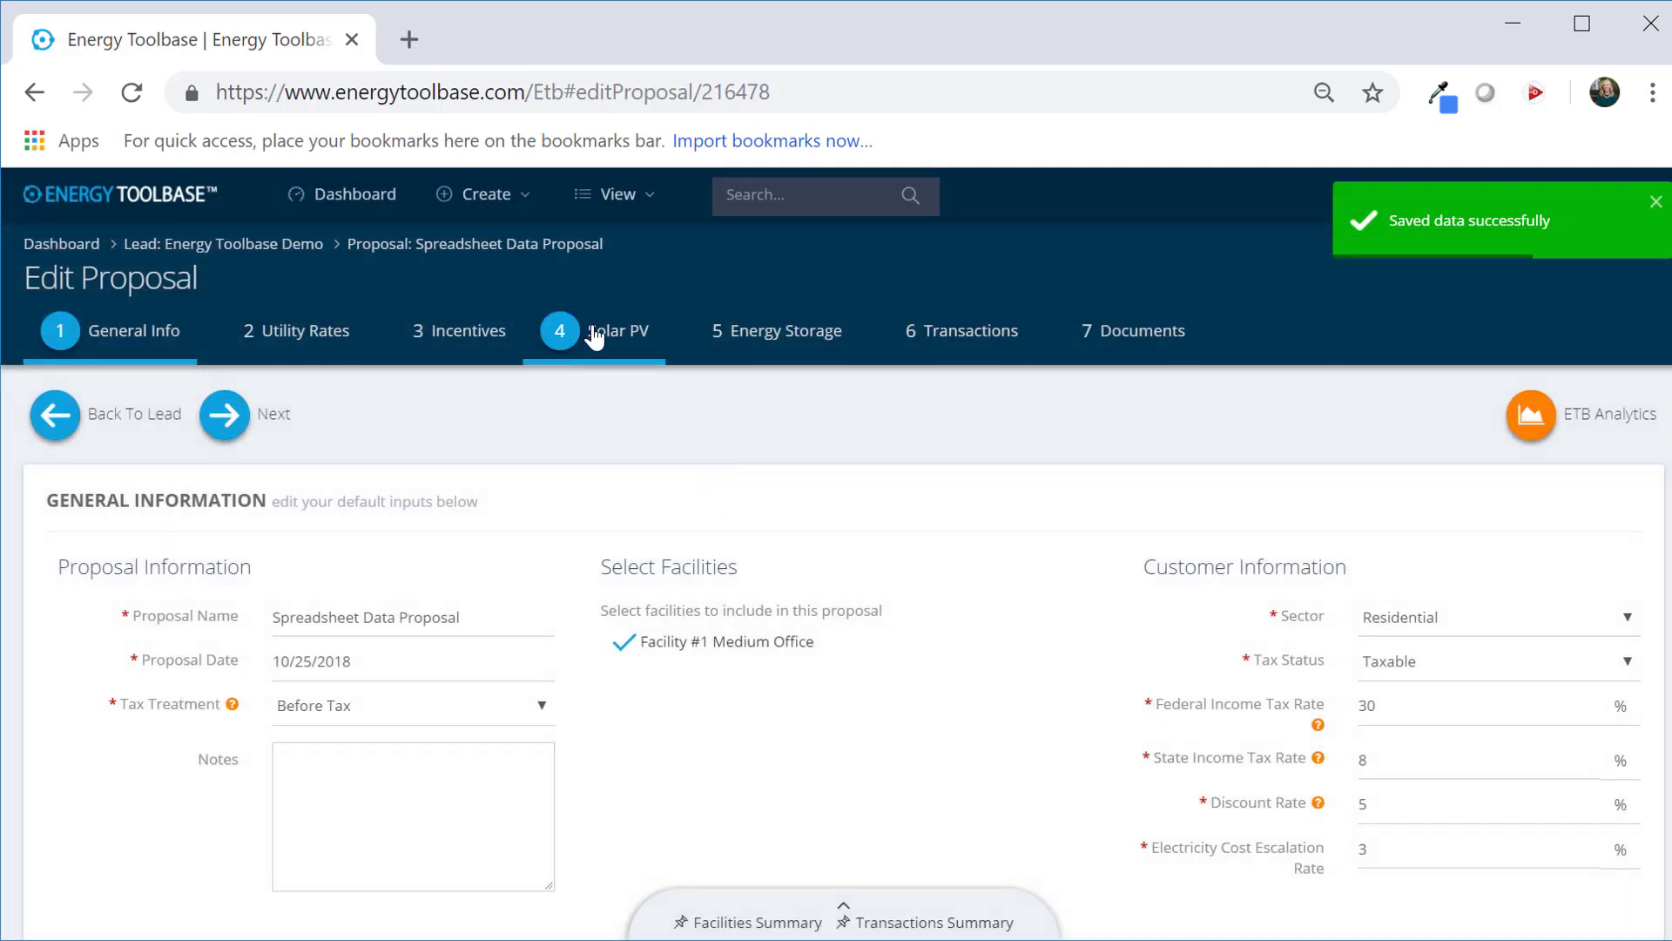
Step: Add a PV system from spreadsheet interval data to the Spreadsheet Data Proposal and review the 8760 LST table's import instructions
{"action": "left_click", "coordinate": [595, 336]}
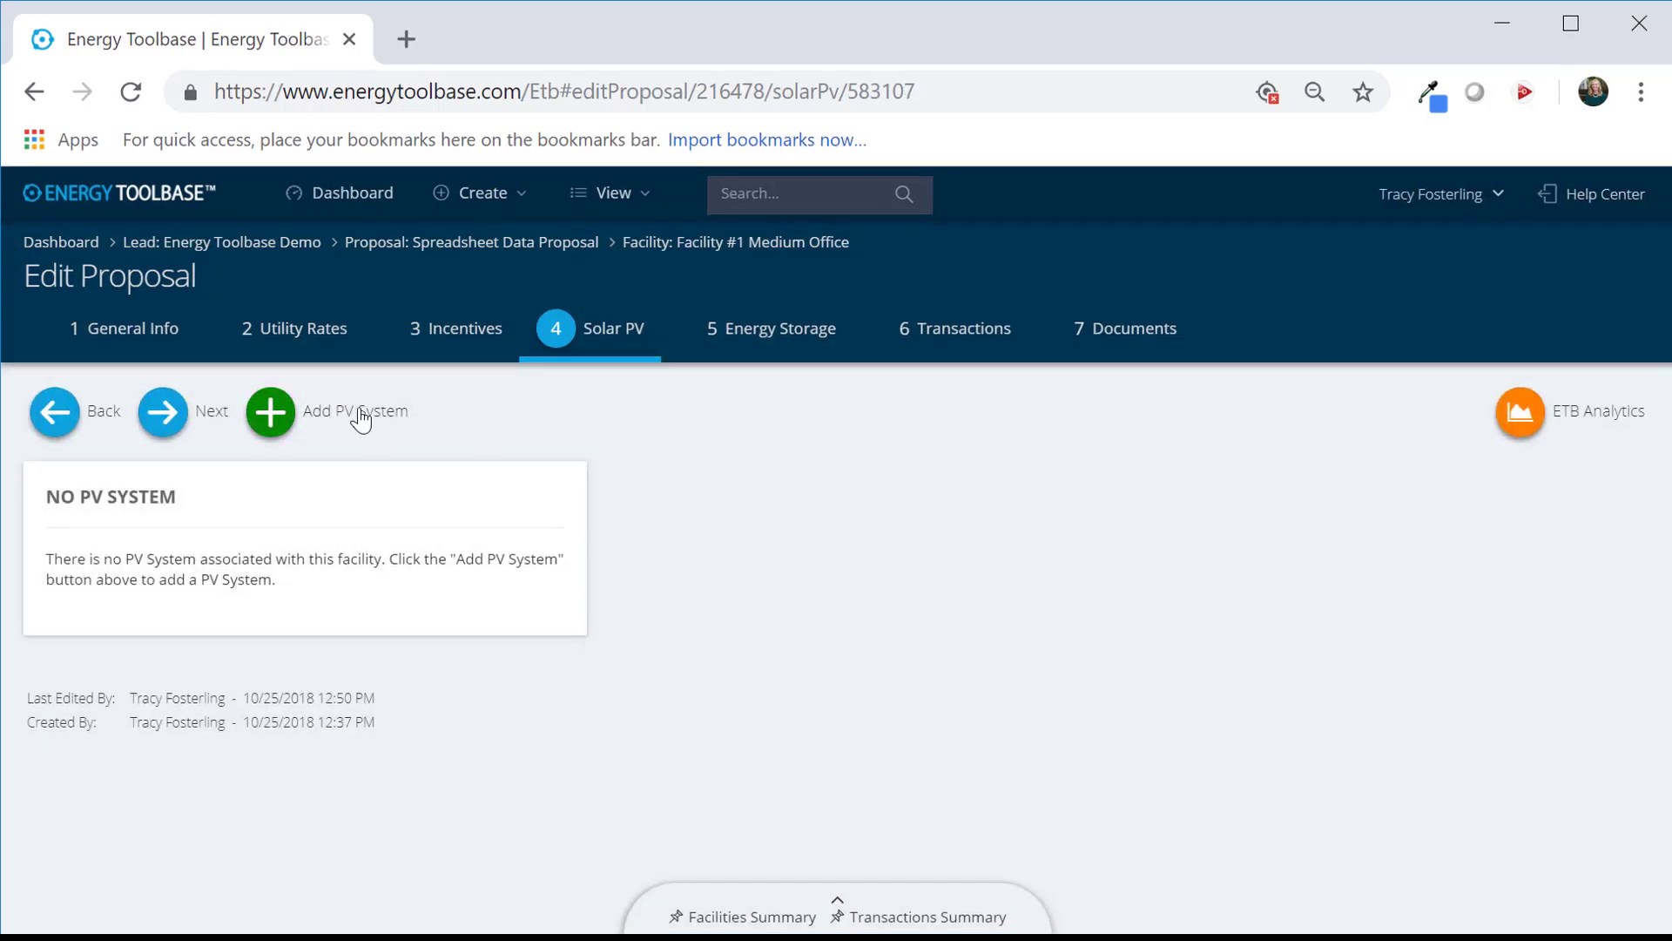
{"action": "left_click", "coordinate": [273, 433]}
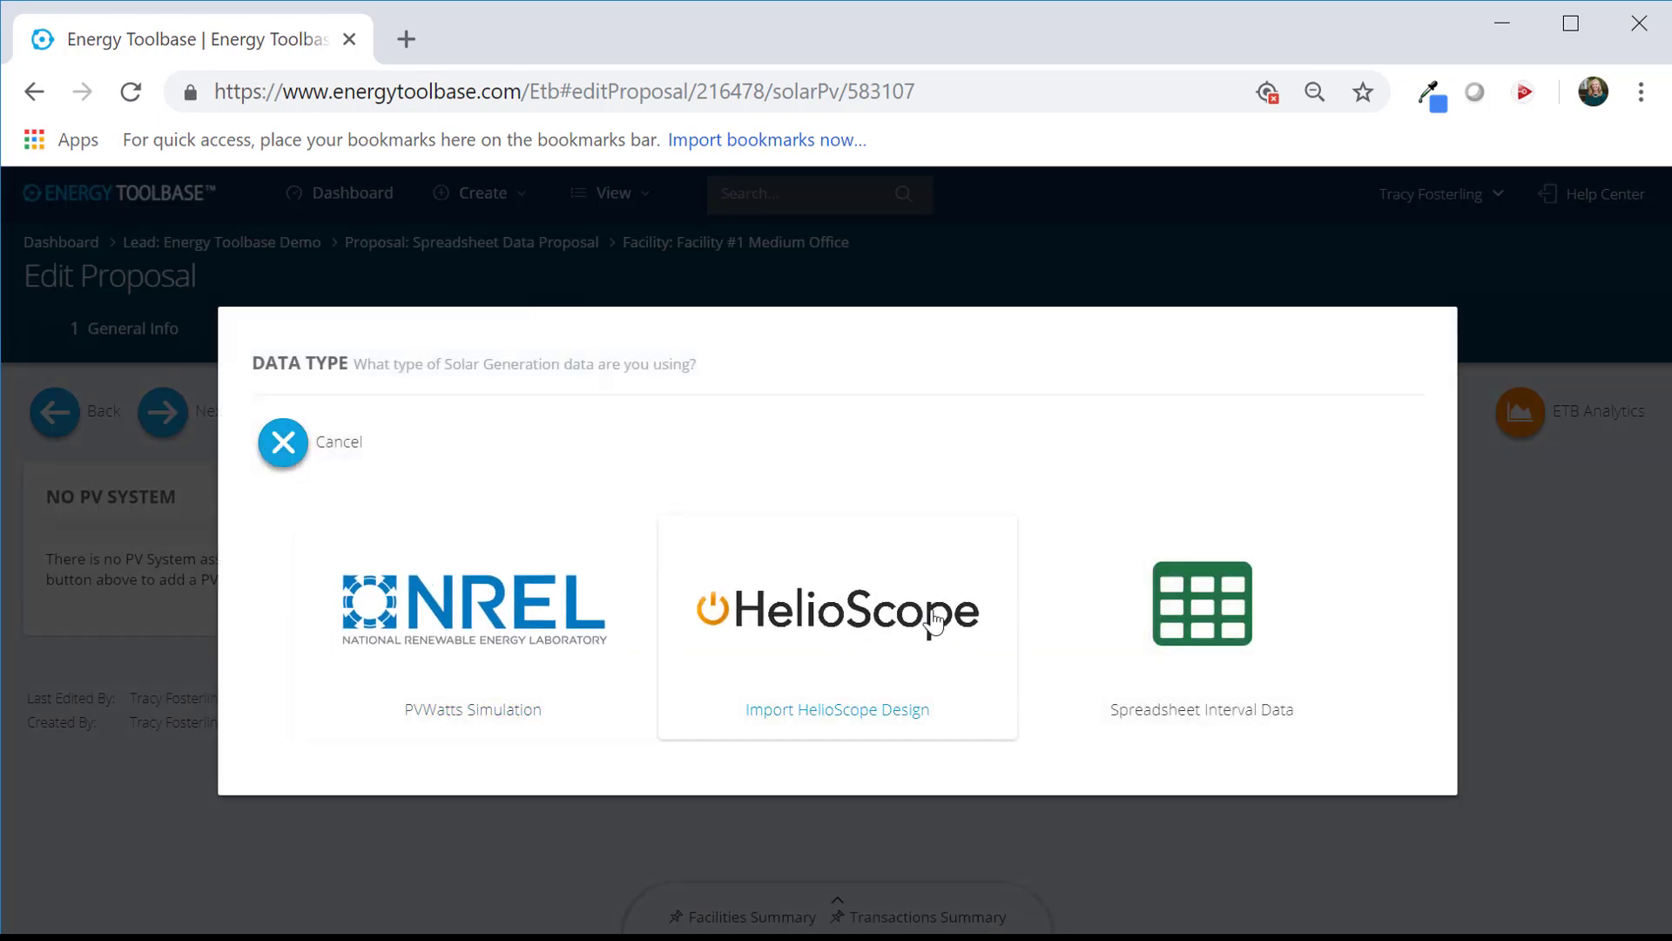
{"action": "left_click", "coordinate": [1171, 624]}
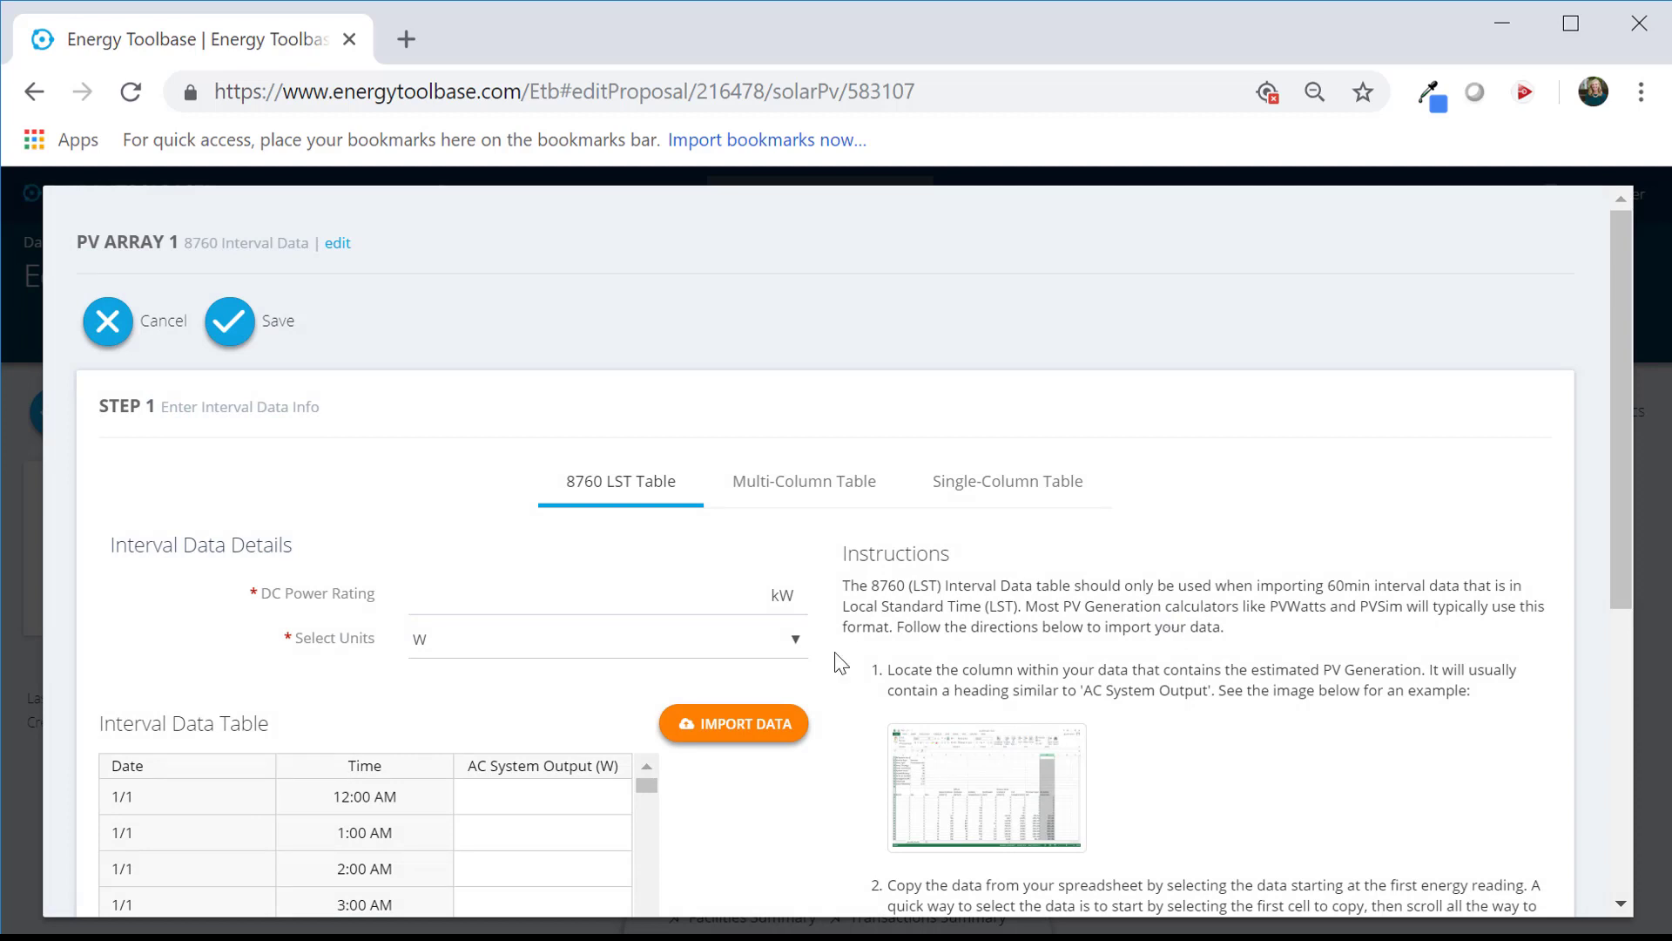
{"action": "scroll", "coordinate": [665, 523], "scroll_direction": "down", "scroll_amount": 6}
{"action": "left_click_drag", "start_coordinate": [647, 277], "coordinate": [563, 362]}
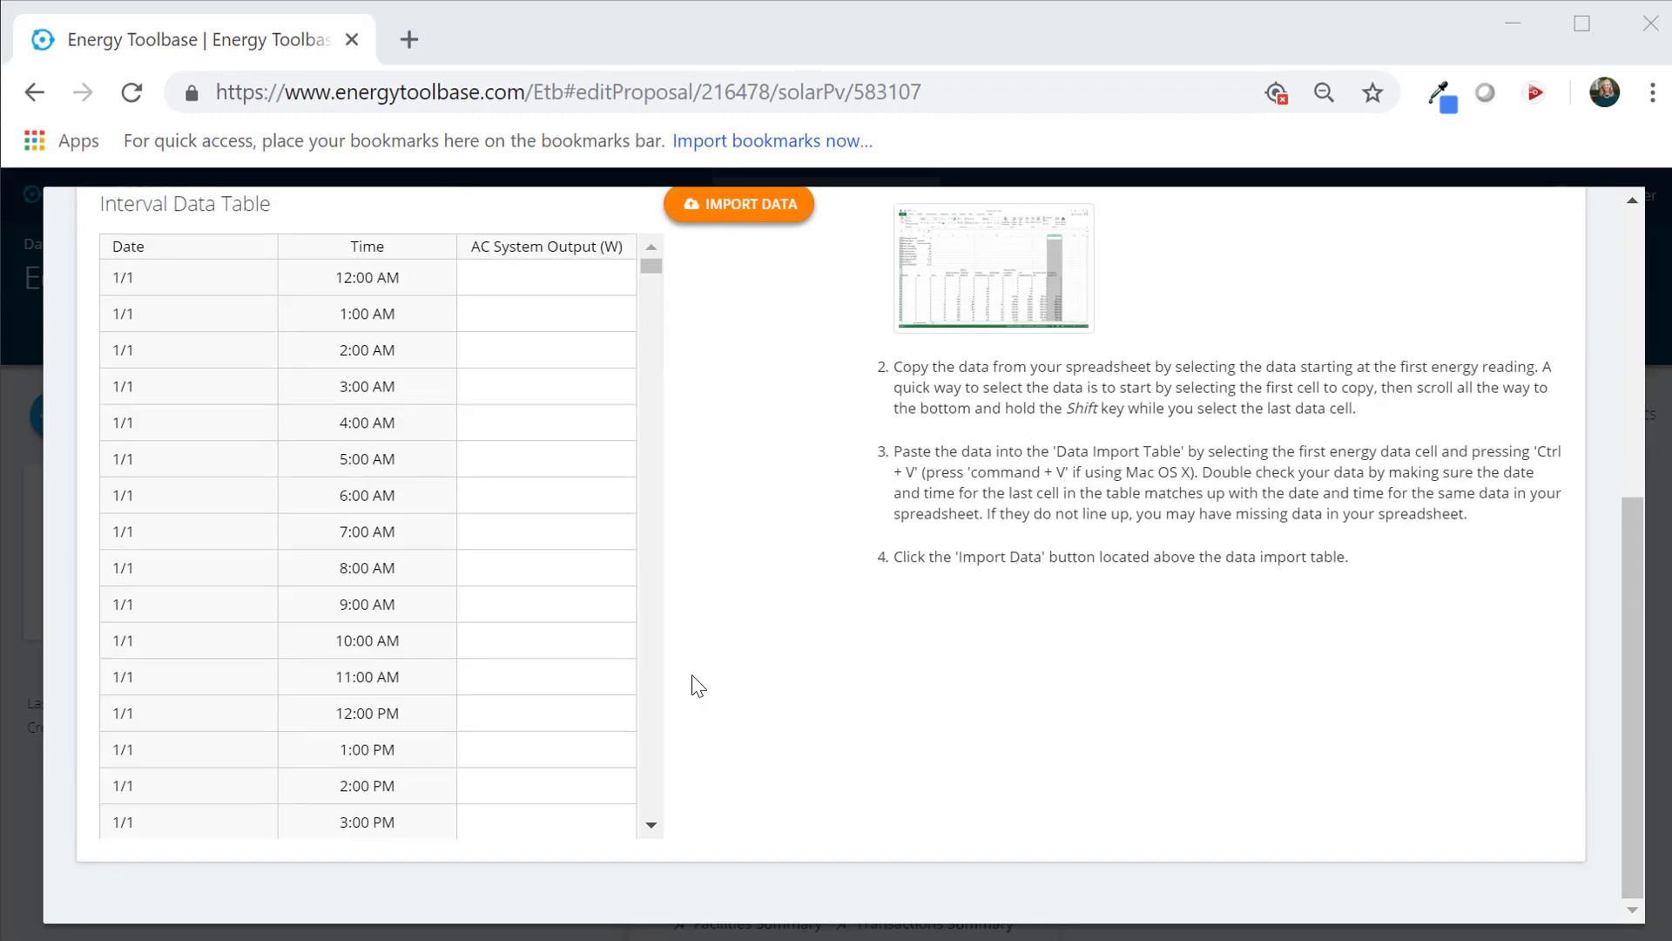
{"action": "scroll", "coordinate": [694, 683], "scroll_direction": "up", "scroll_amount": 6}
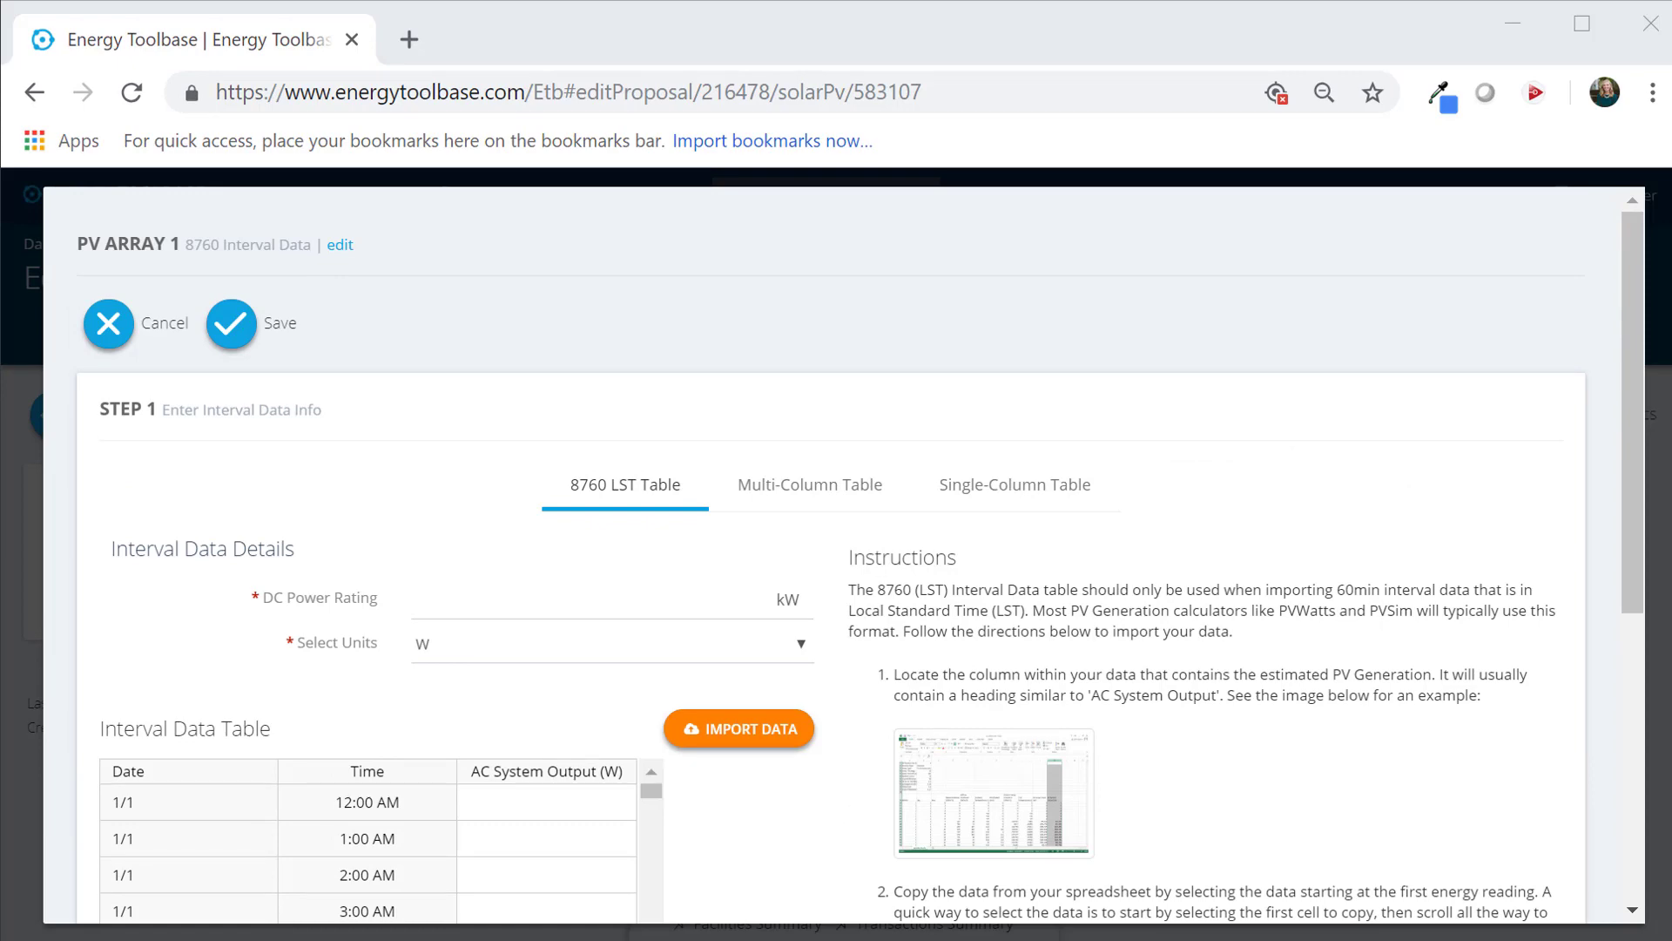
Step: Copy the overall DC System Size from the PVSim results workbook in Excel into PV Array 1's DC Power Rating as 115.2 kW
{"action": "key", "text": "alt+Tab"}
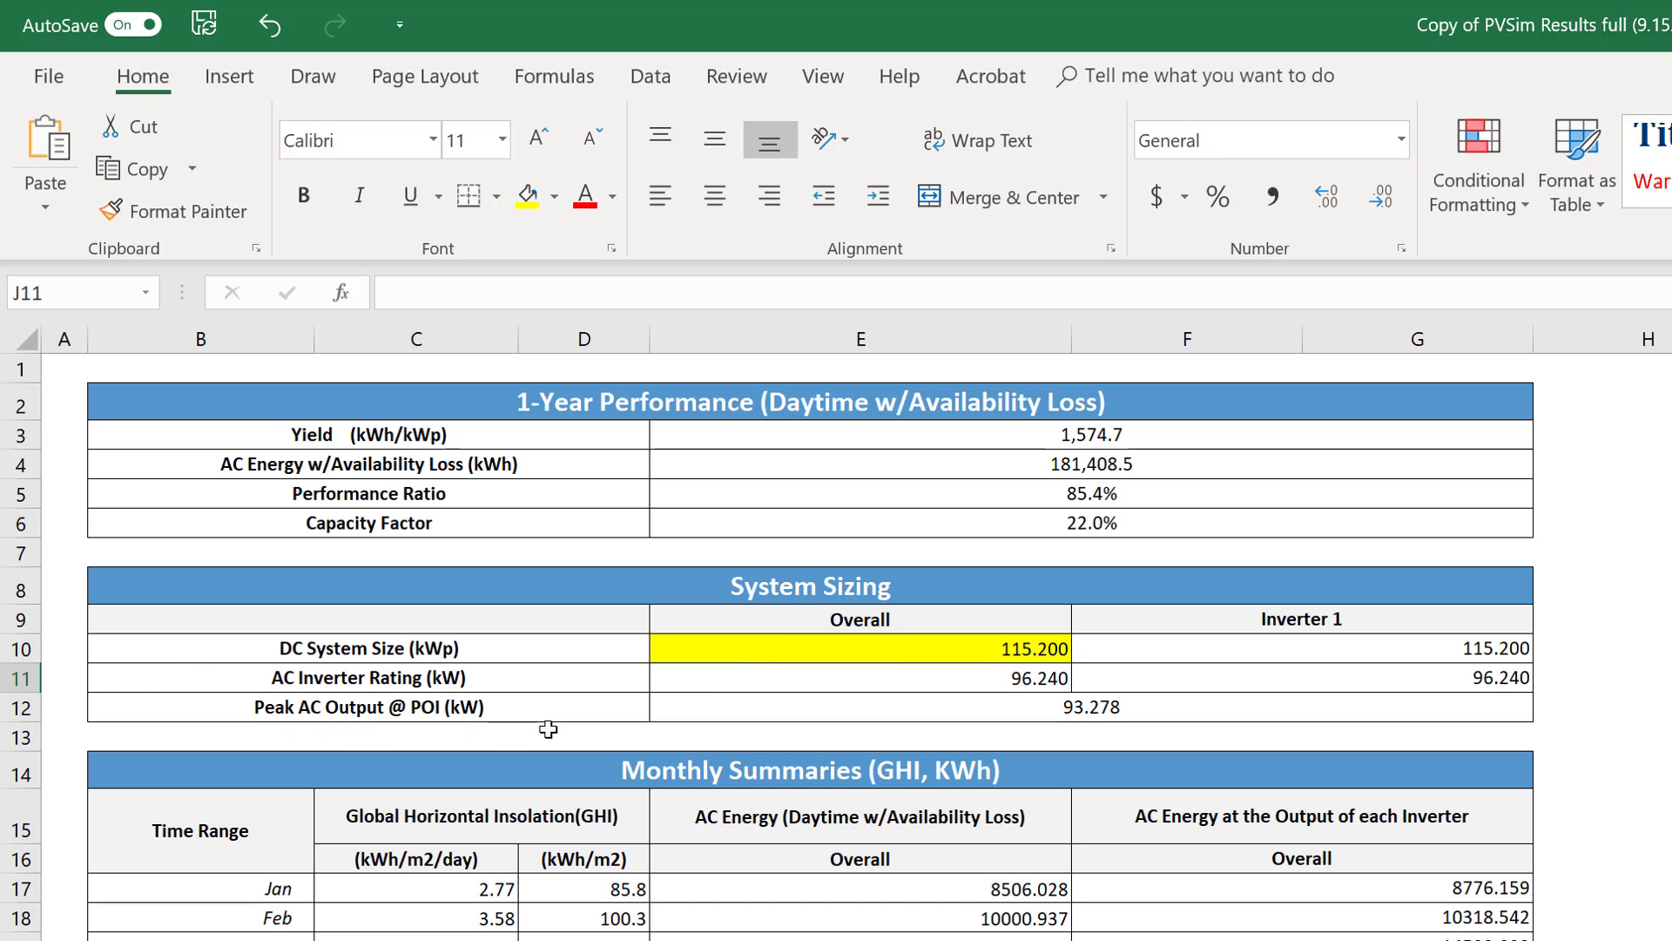
{"action": "left_click", "coordinate": [769, 662]}
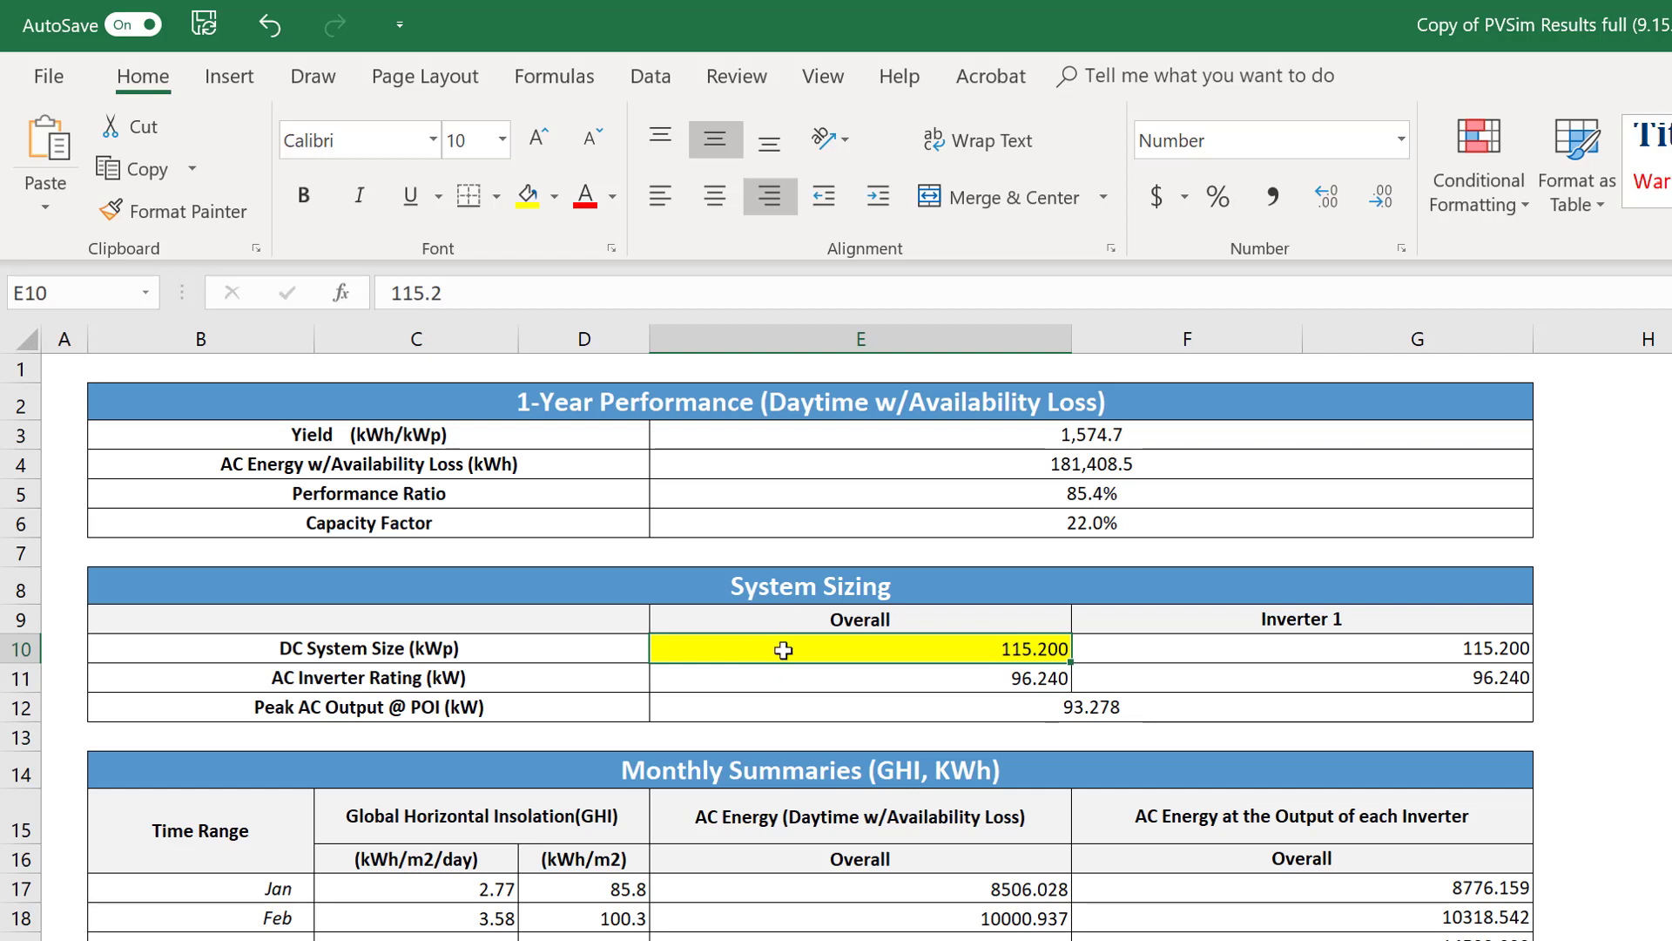
{"action": "key", "text": "ctrl+c"}
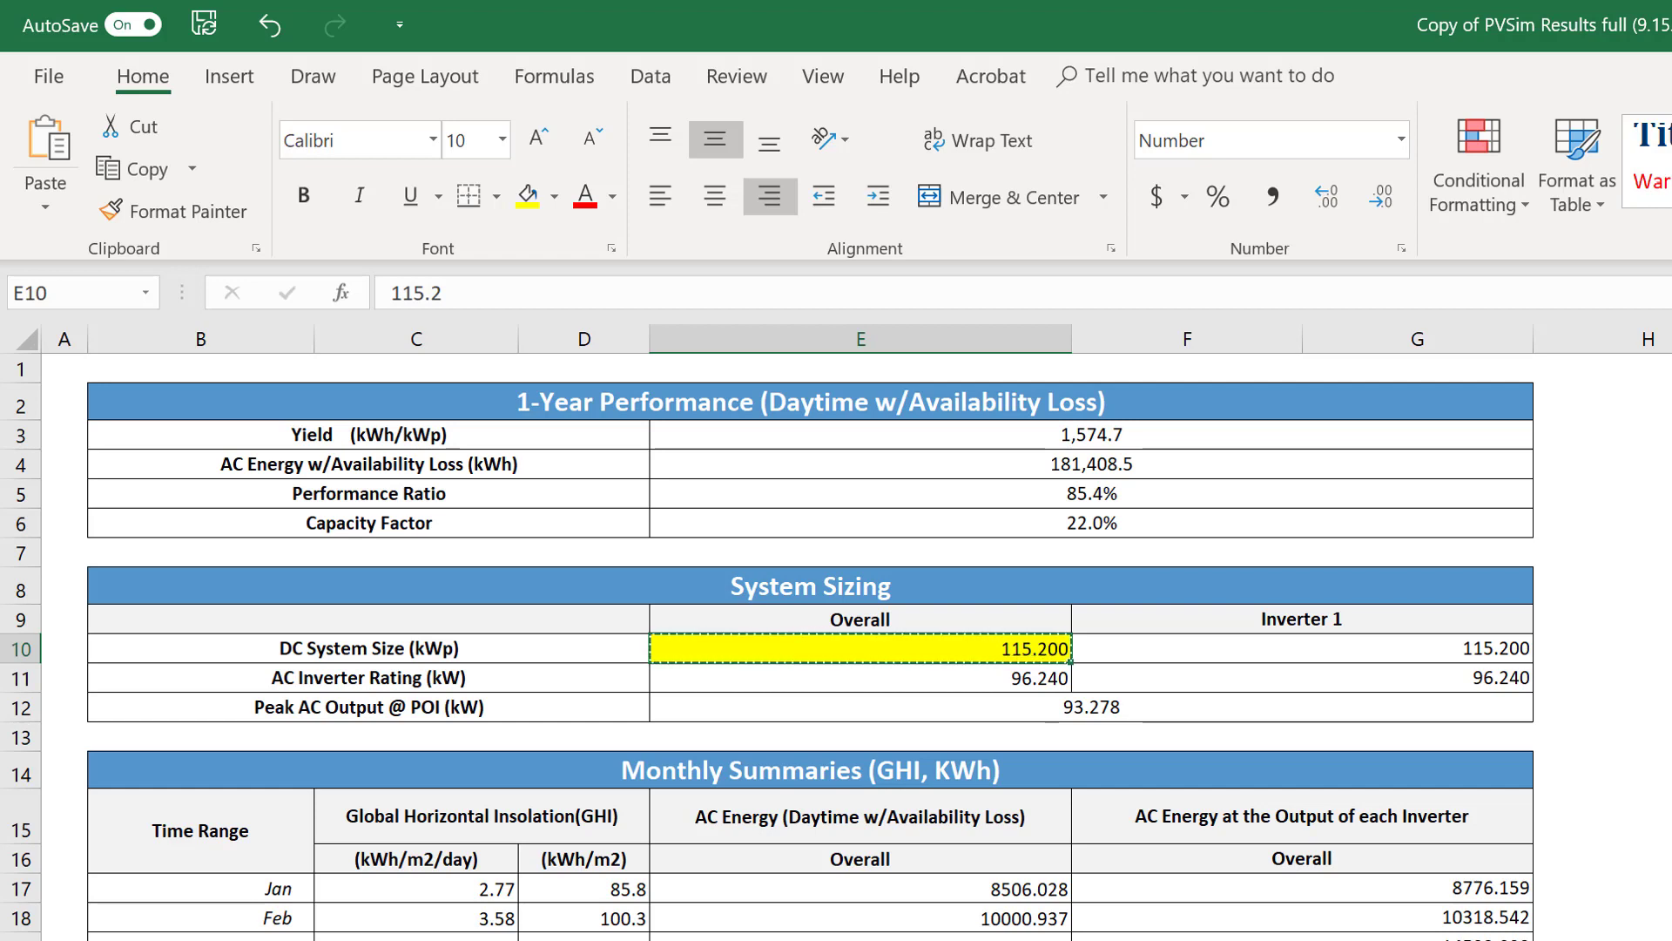
{"action": "key", "text": "alt+Tab"}
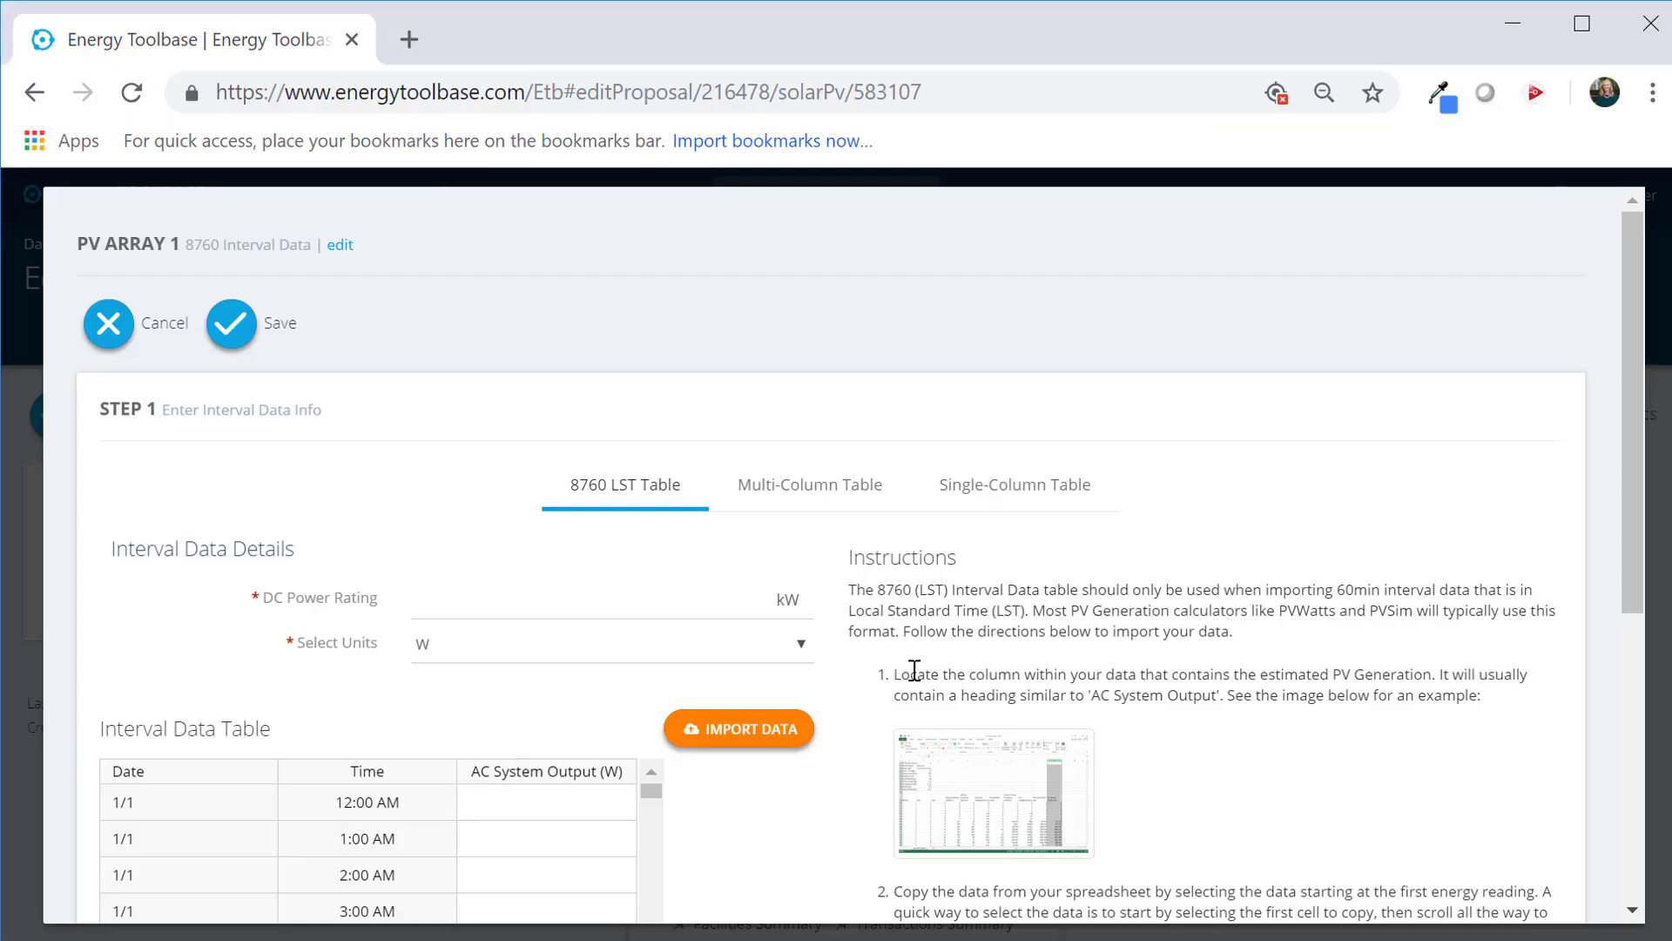
{"action": "left_click", "coordinate": [509, 601]}
{"action": "key", "text": "ctrl+v"}
Step: Check the Average Daytime AC Power table's units in the PVSim workbook and set PV Array 1's interval data units to kW
{"action": "key", "text": "alt+Tab"}
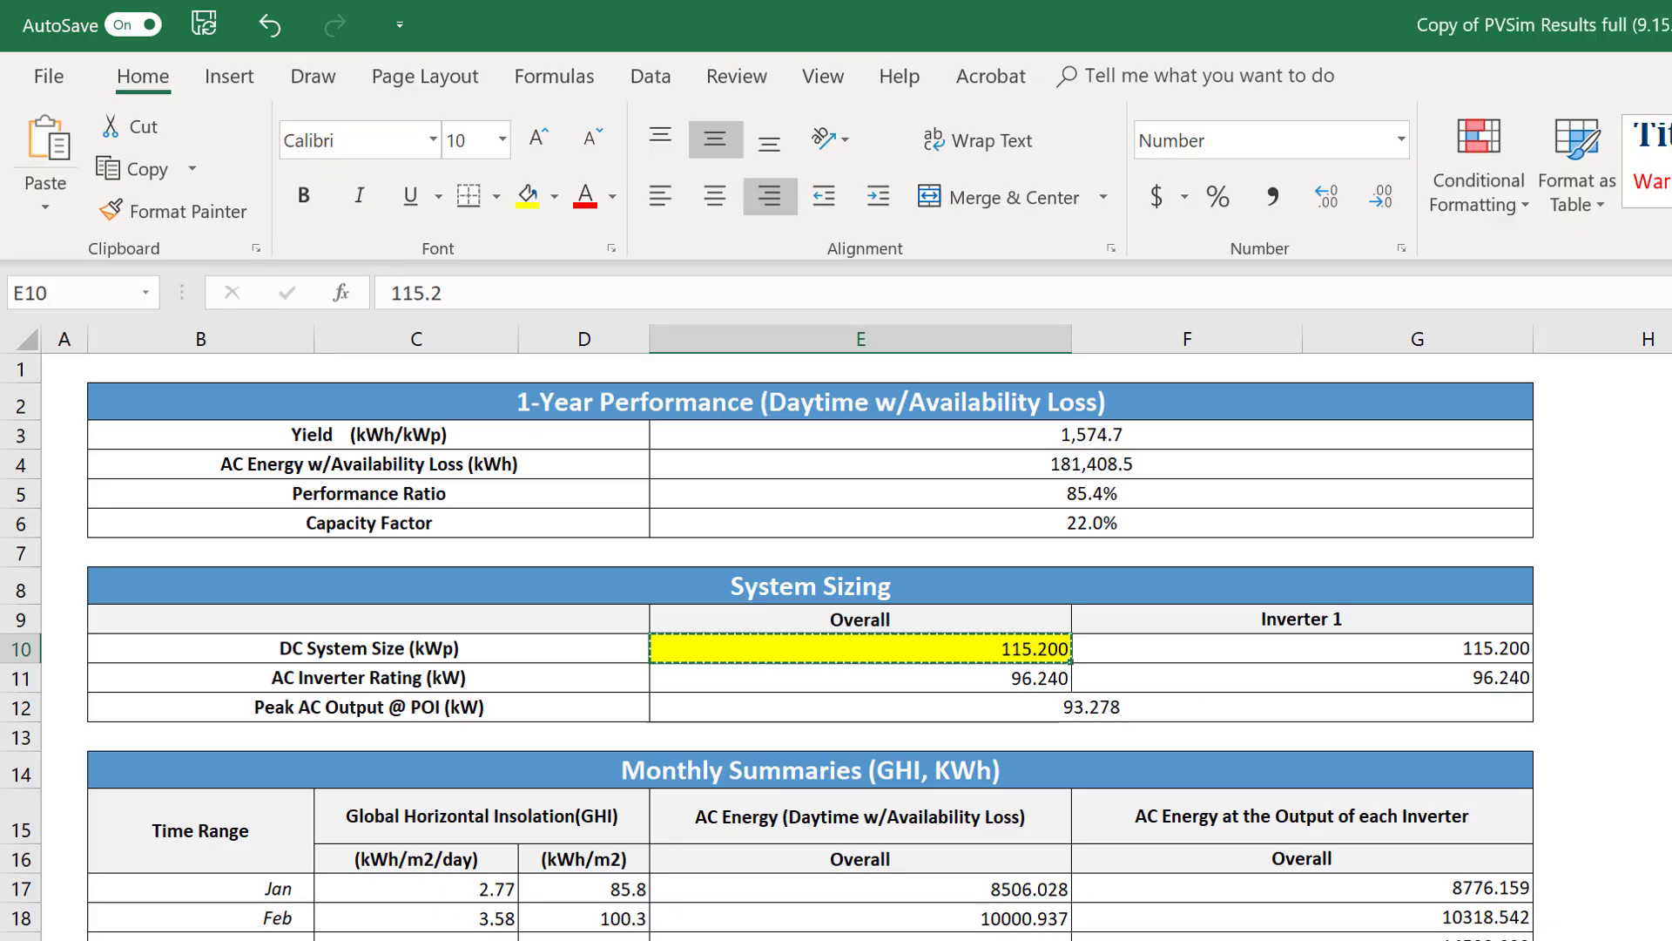
{"action": "scroll", "coordinate": [810, 645], "scroll_direction": "down", "scroll_amount": 14}
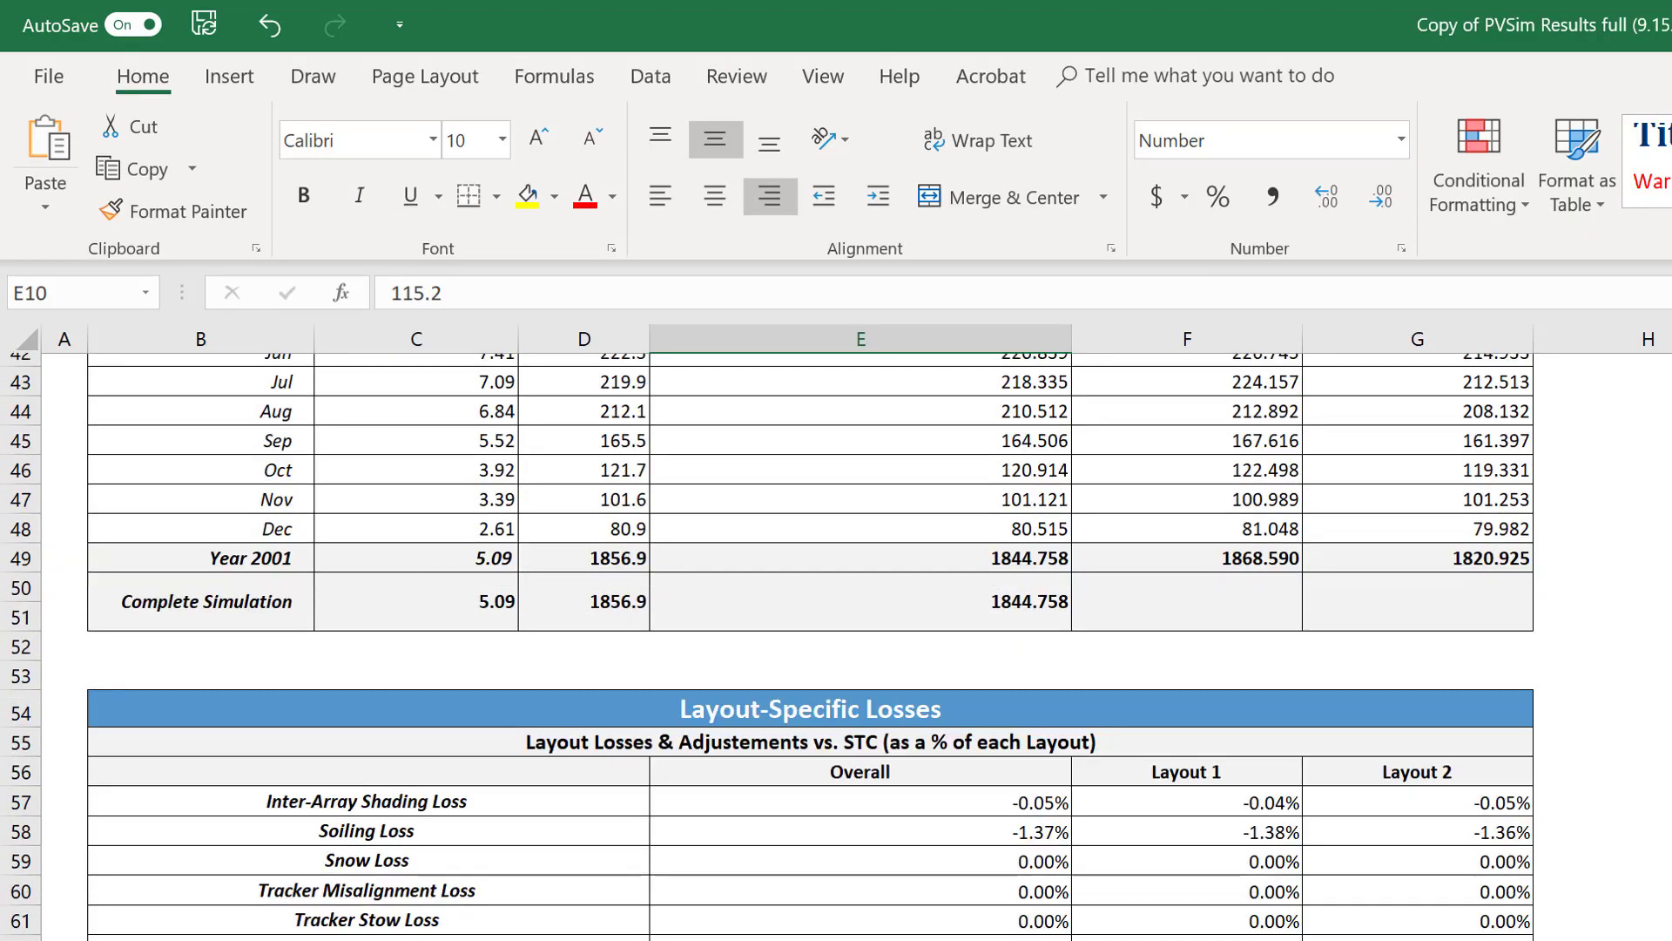
{"action": "scroll", "coordinate": [130, 853], "scroll_direction": "down", "scroll_amount": 16}
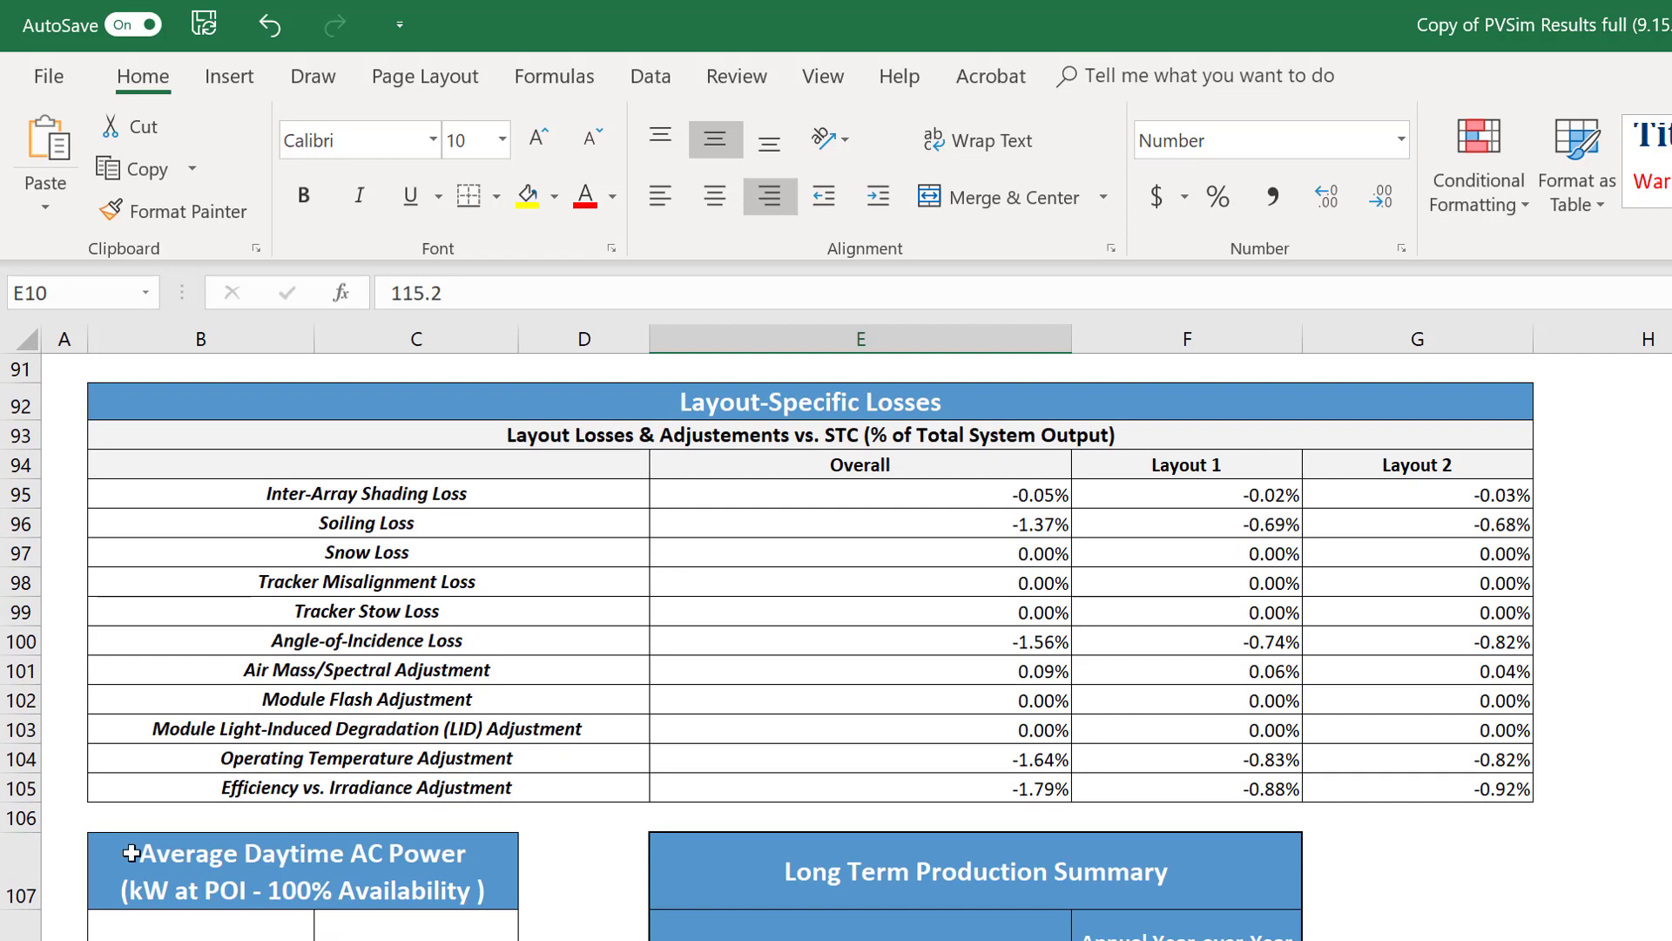
{"action": "left_click", "coordinate": [130, 853]}
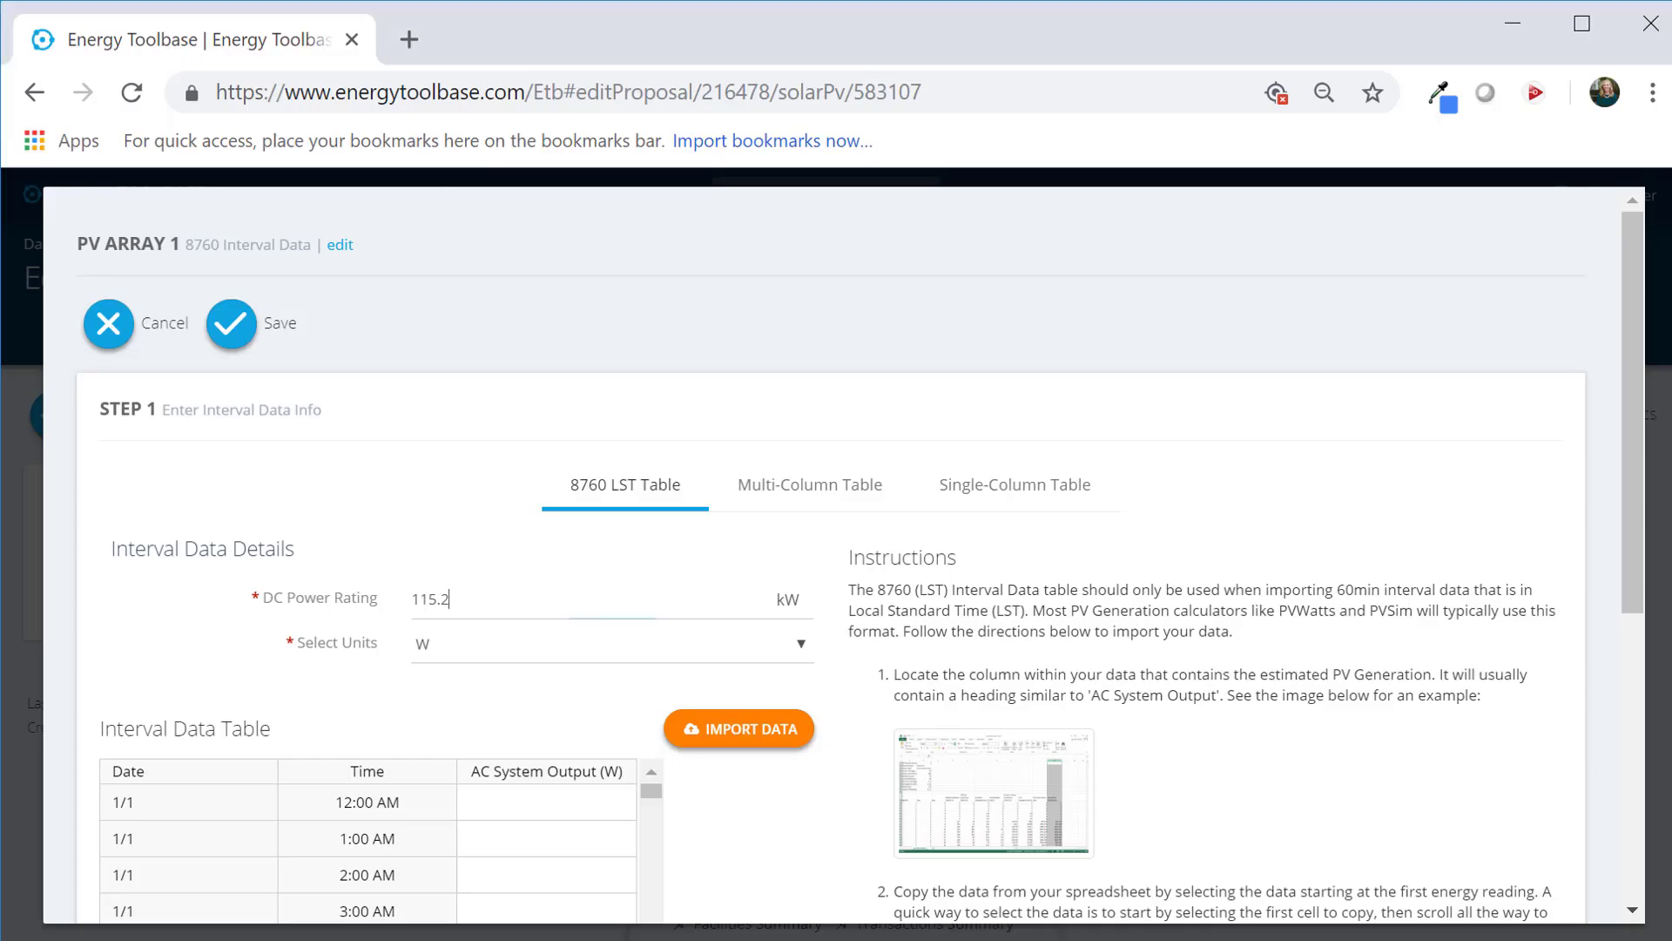
{"action": "left_click", "coordinate": [533, 655]}
{"action": "left_click", "coordinate": [499, 686]}
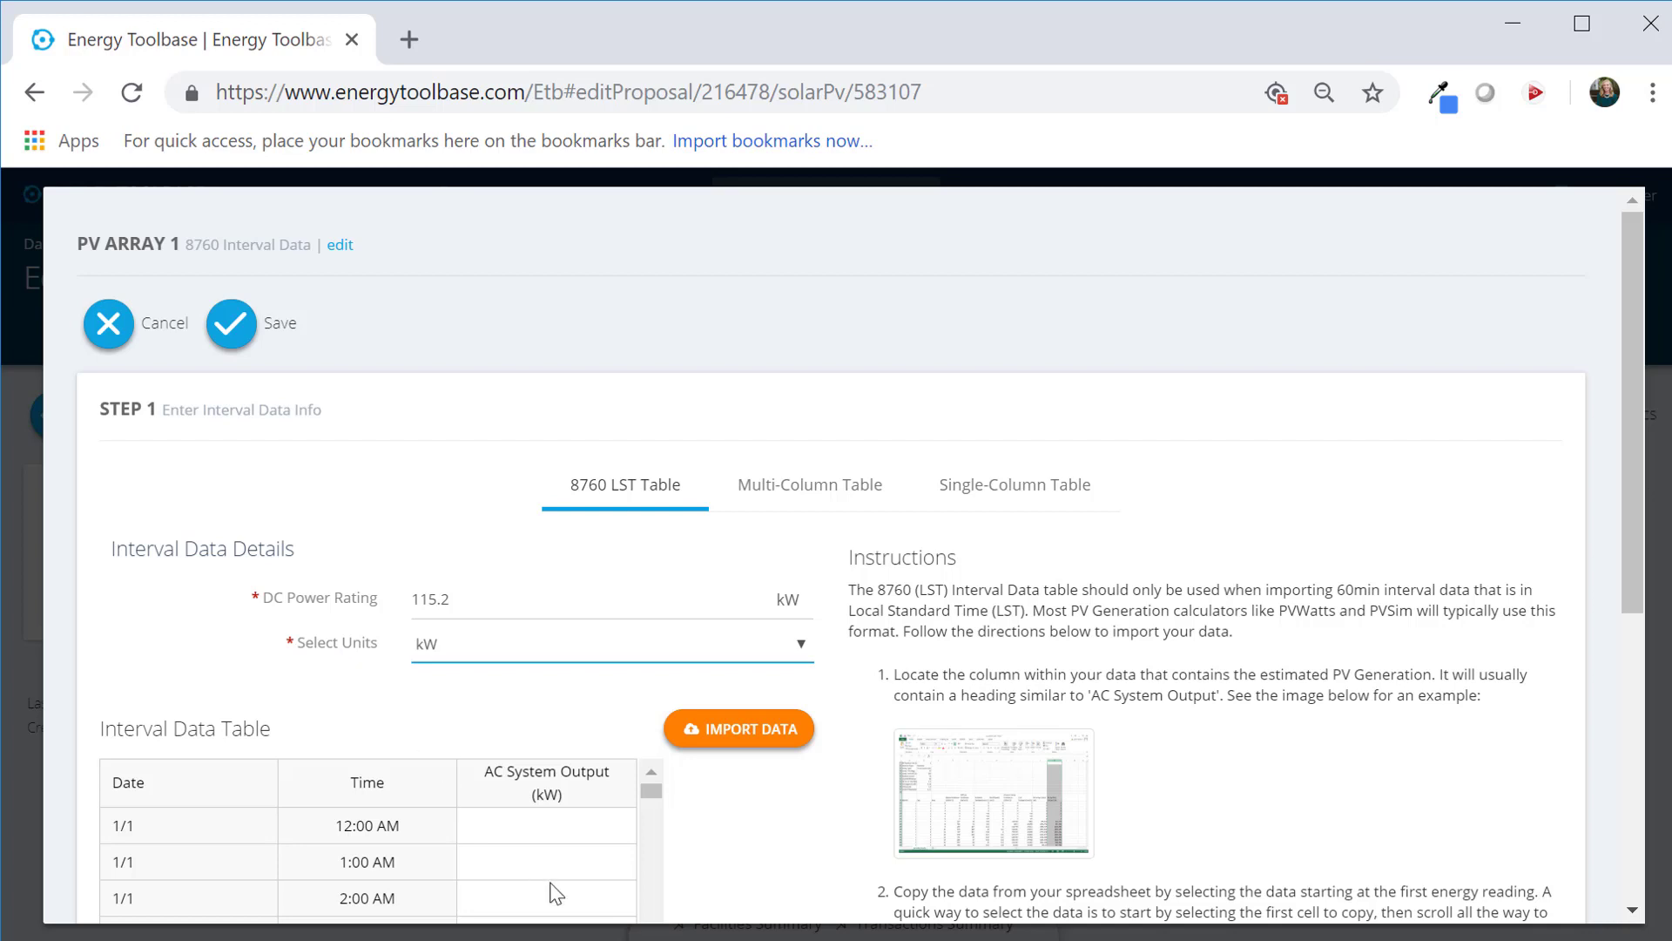
Step: In the PVSim workbook, copy all hourly Average Daytime AC Power values in column C, starting at C108
{"action": "key", "text": "alt+Tab"}
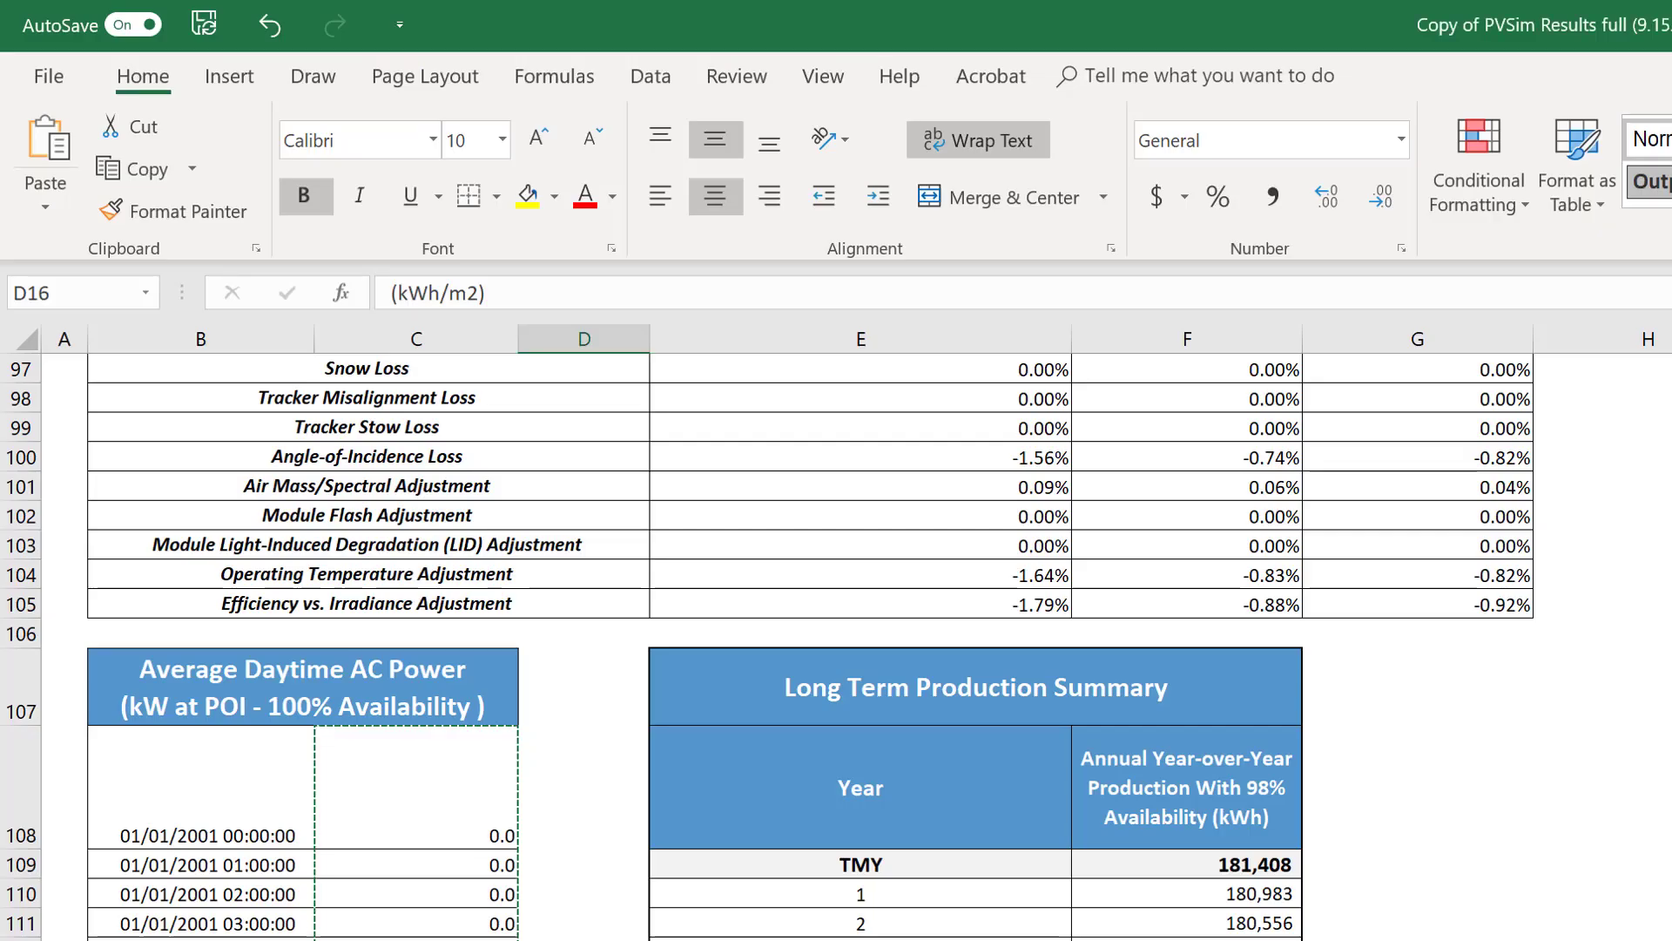
{"action": "left_click", "coordinate": [419, 790]}
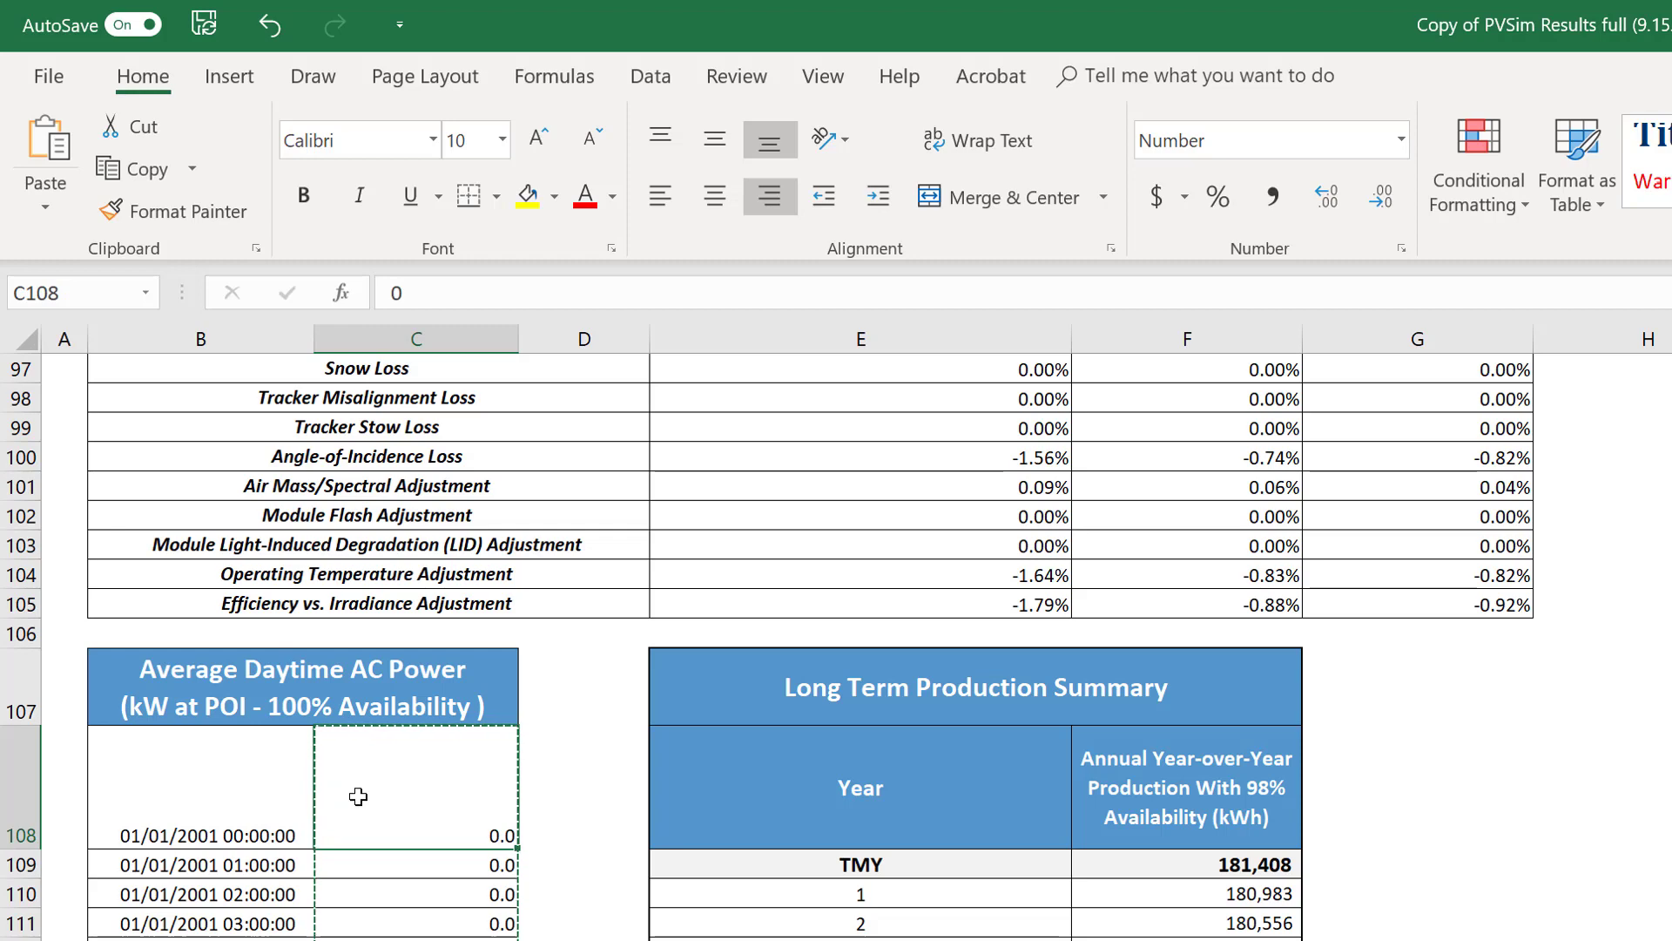
{"action": "key", "text": "ctrl+shift+Down"}
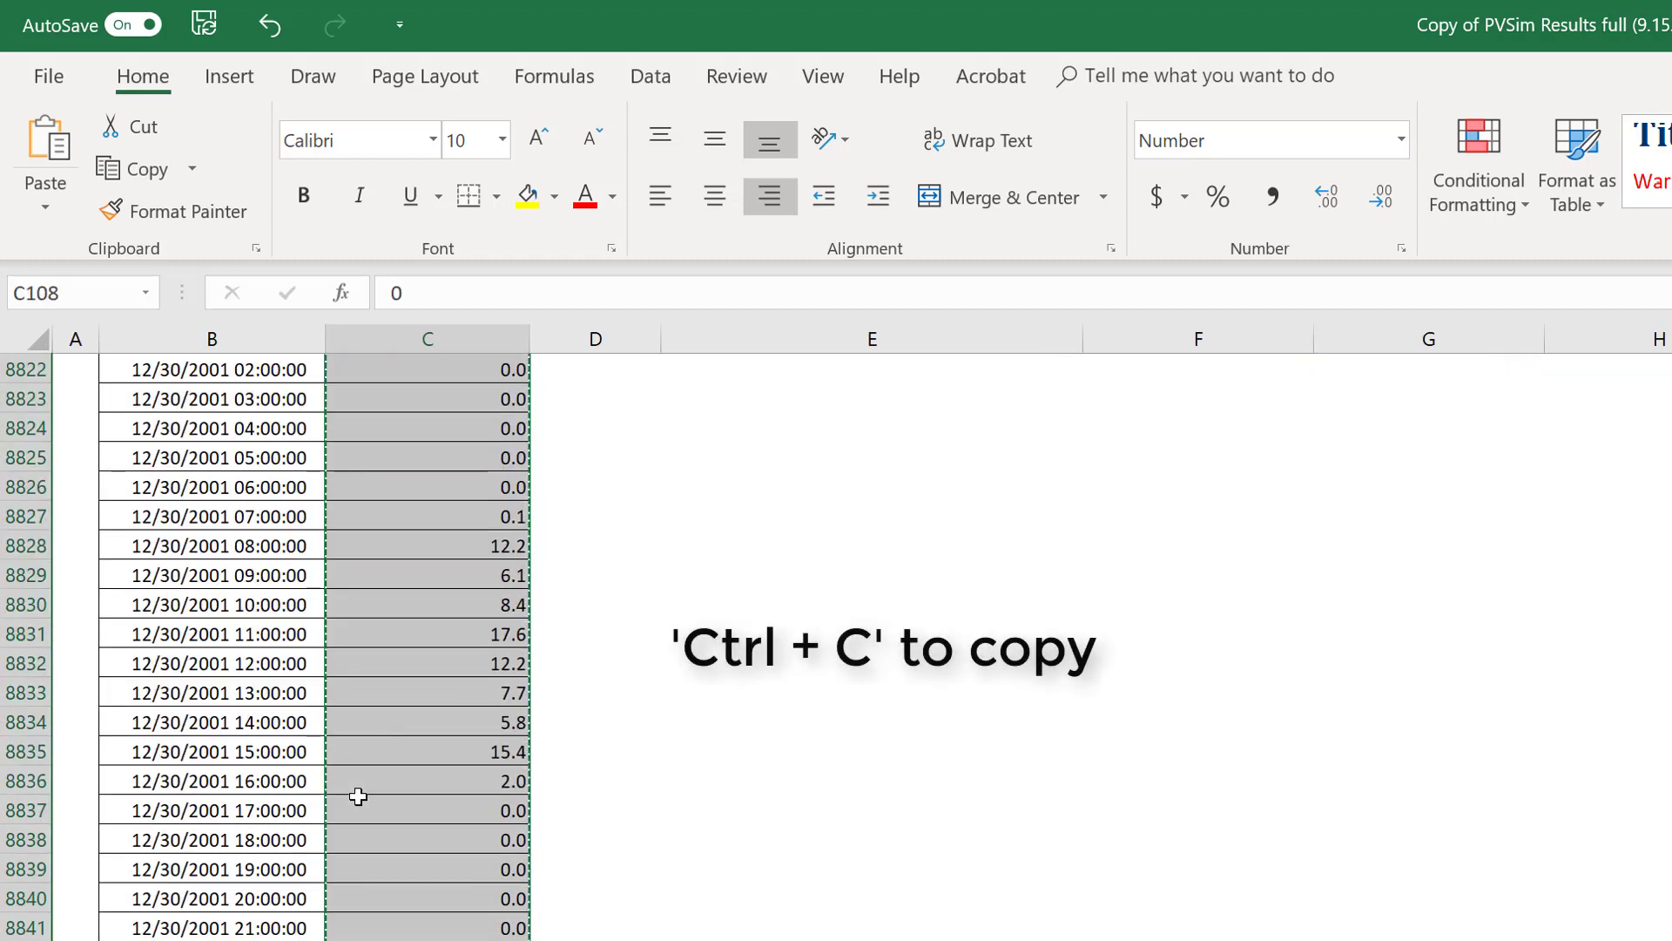
{"action": "key", "text": "ctrl+c"}
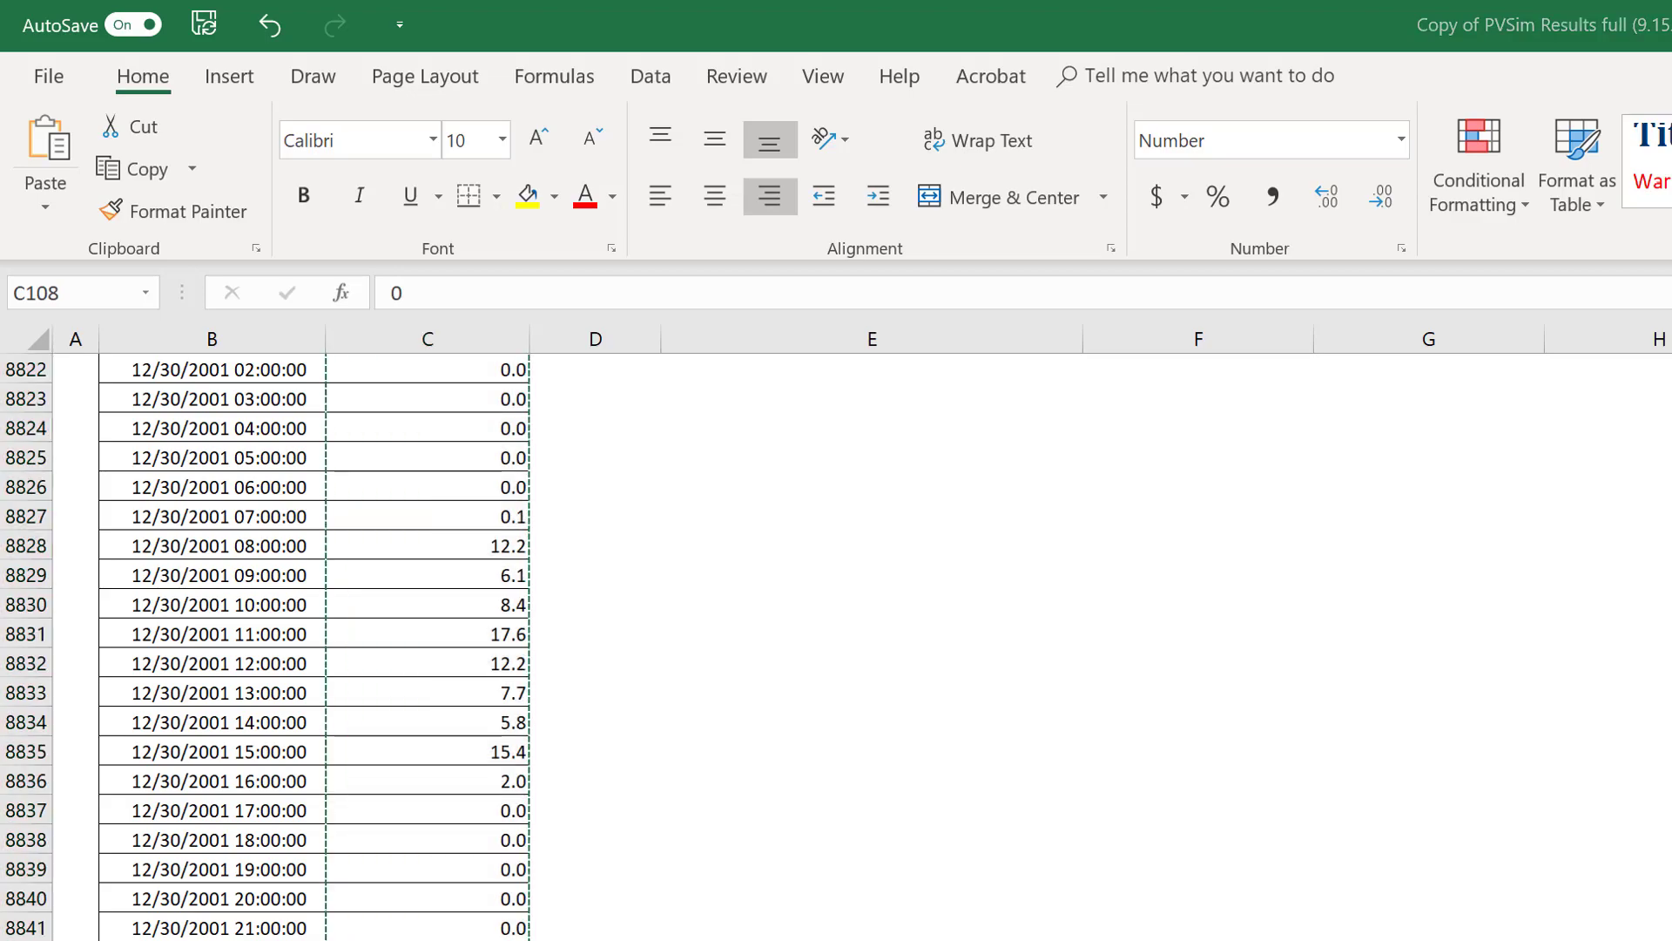
Step: Paste the hourly values into the AC System Output column from 1/1 12:00 AM, import the data, and save PV Array 1
{"action": "key", "text": "alt+Tab"}
{"action": "left_click", "coordinate": [511, 842]}
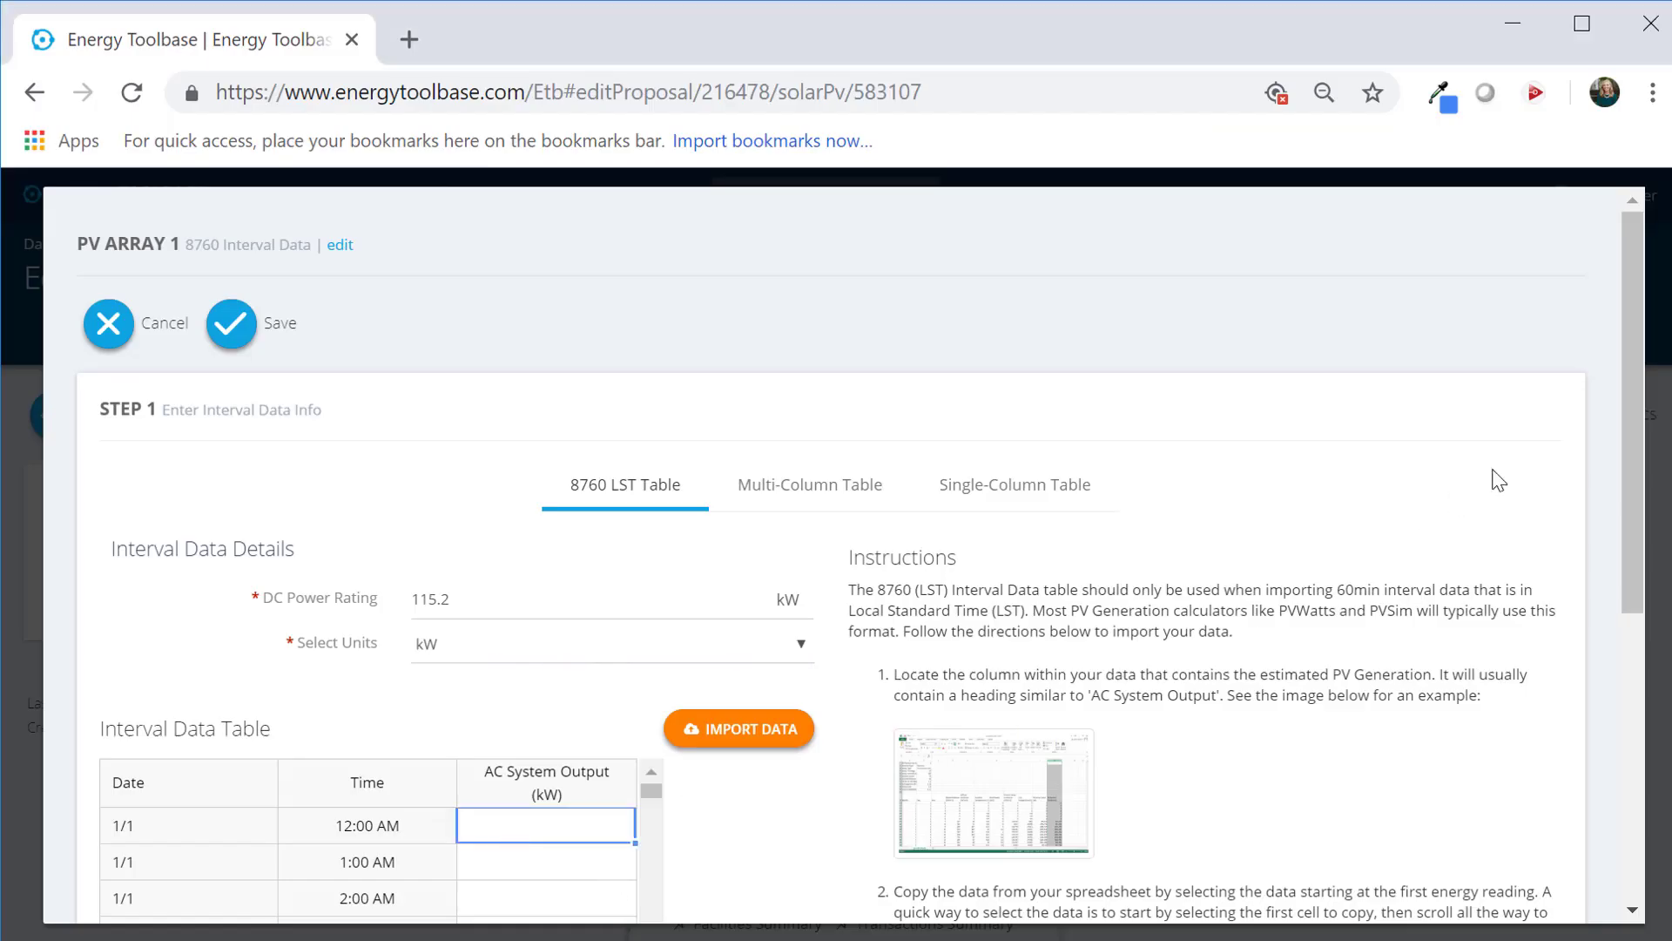
{"action": "left_click_drag", "start_coordinate": [1632, 493], "coordinate": [1636, 566]}
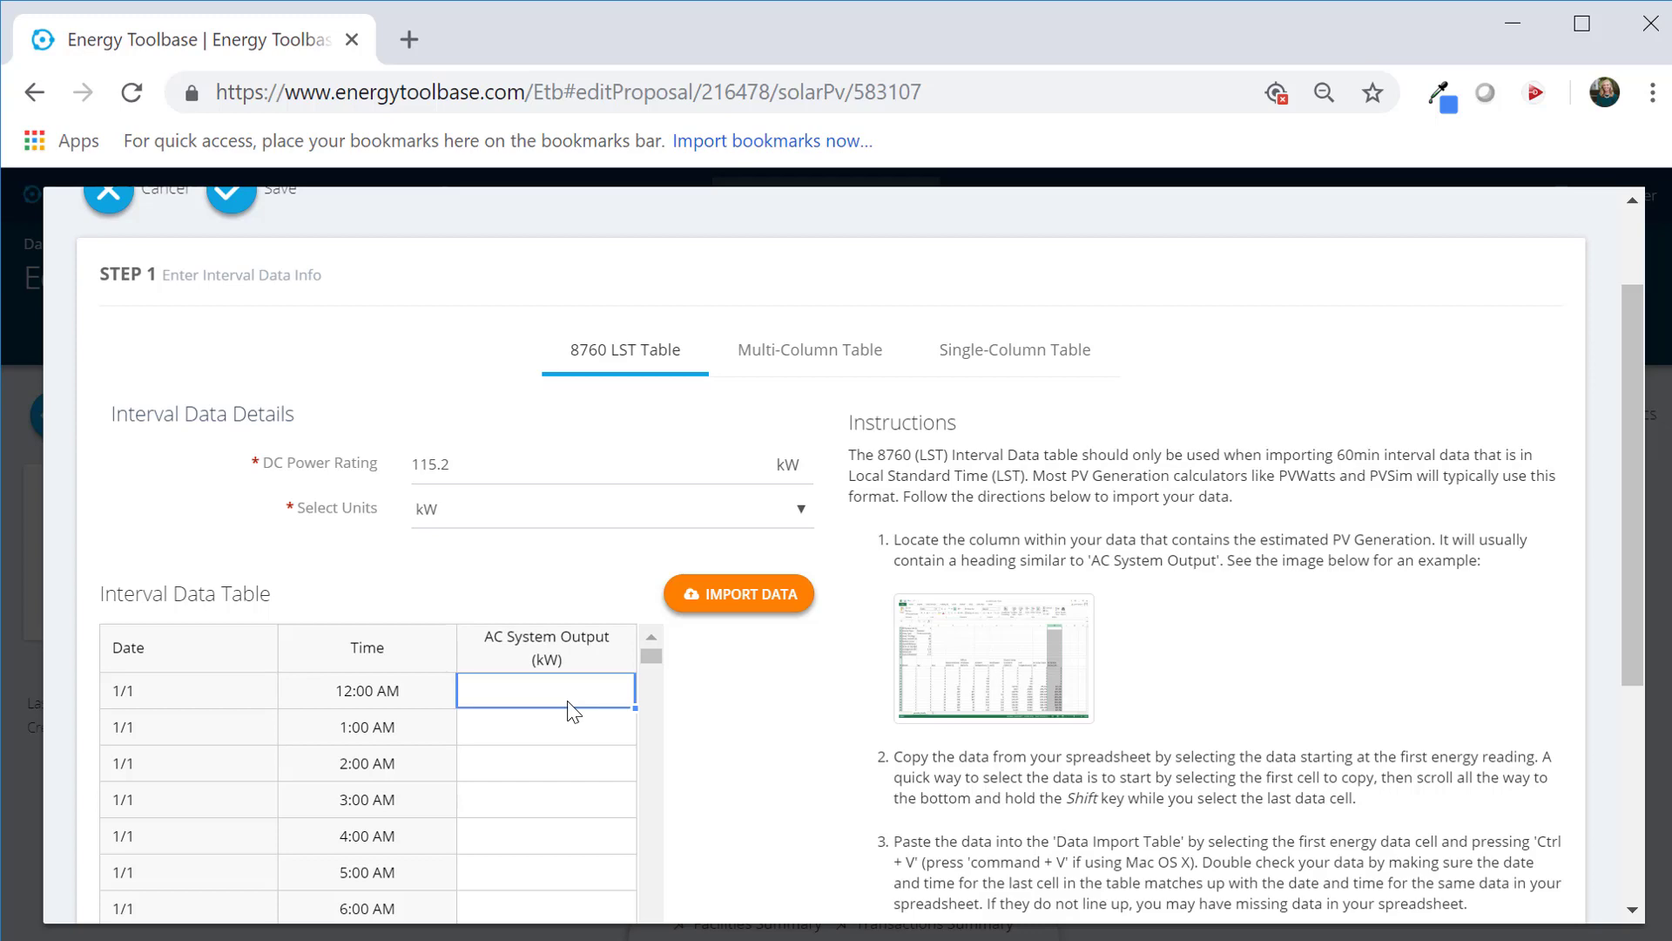
{"action": "key", "text": "ctrl+v"}
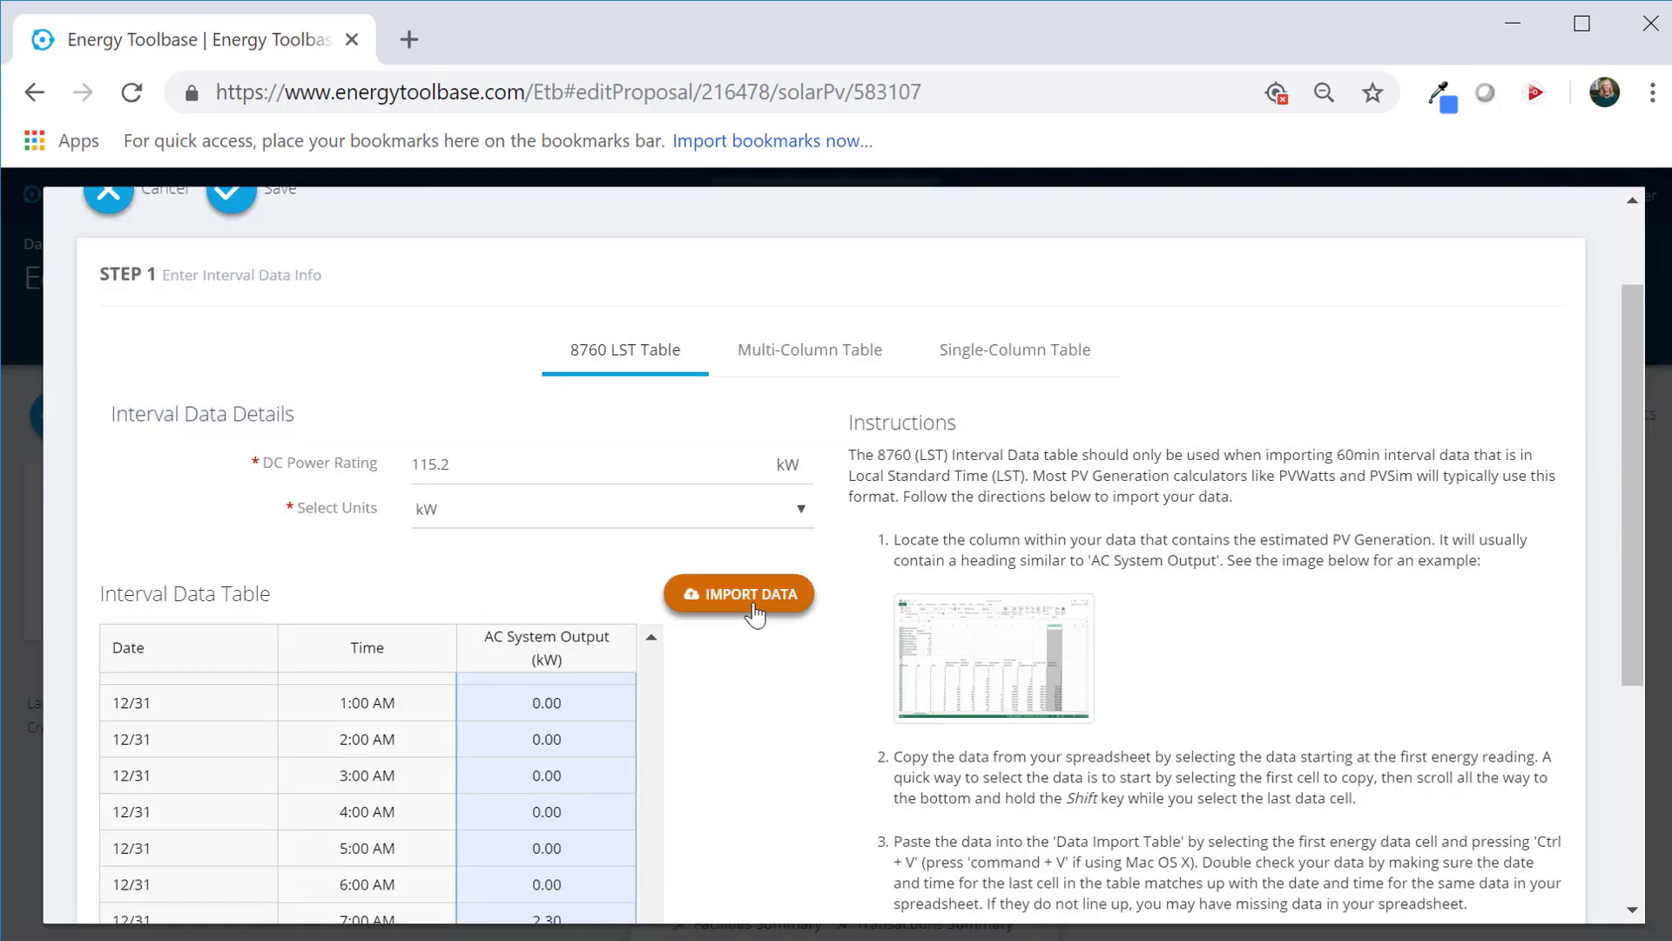
{"action": "left_click", "coordinate": [751, 596]}
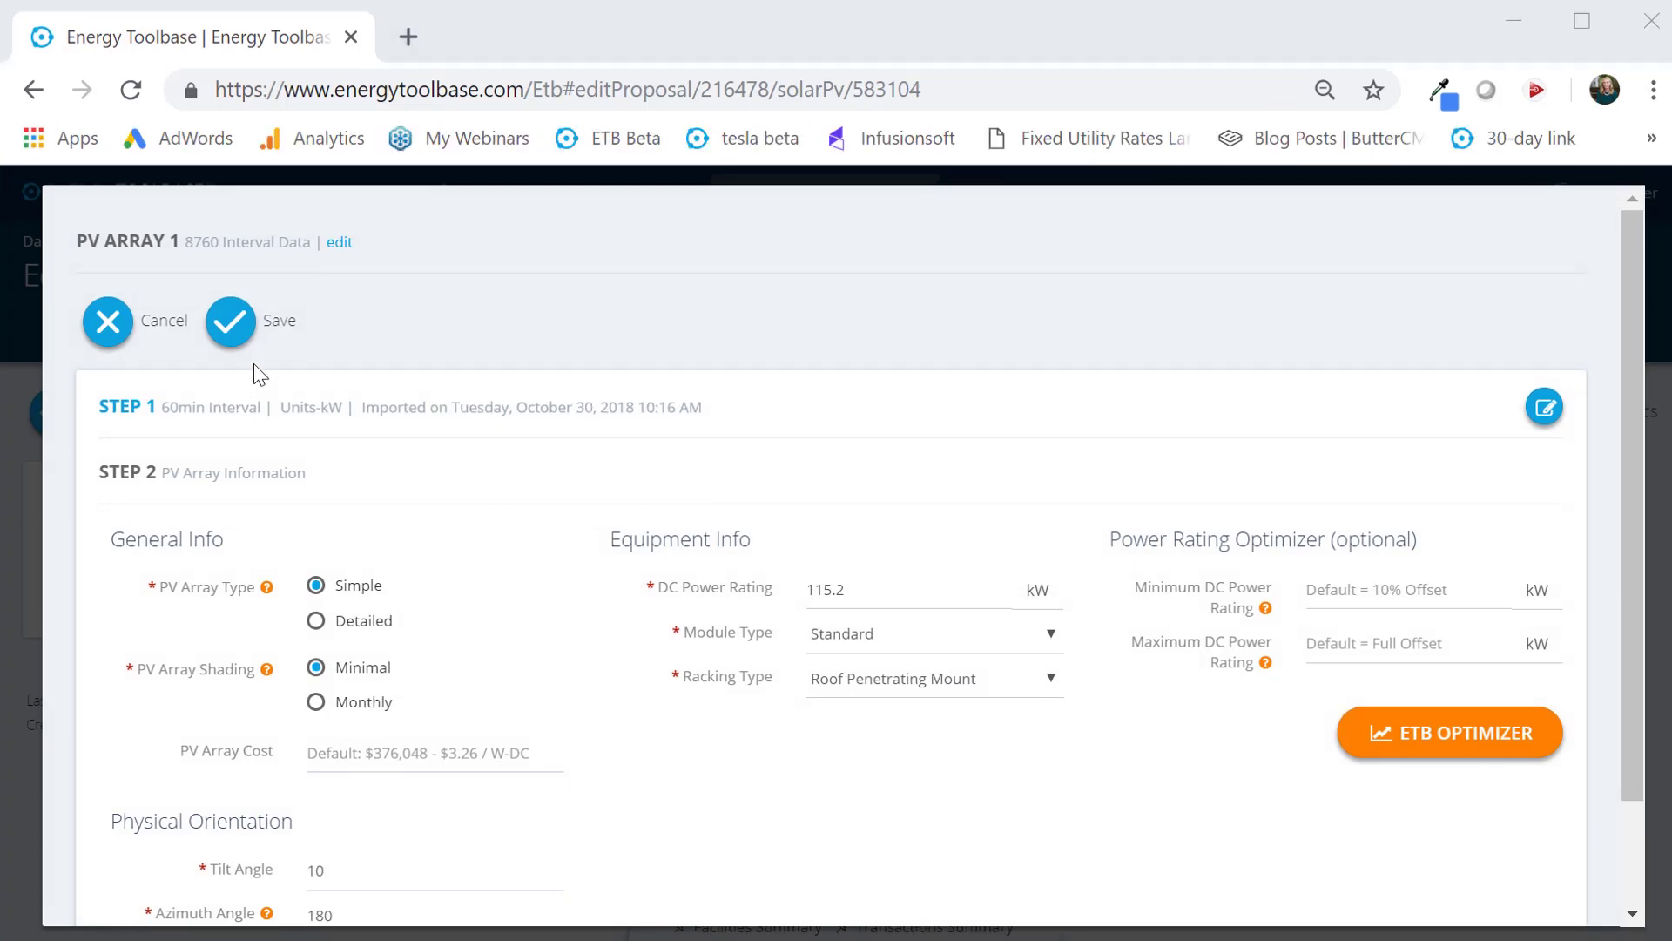
{"action": "left_click", "coordinate": [262, 320]}
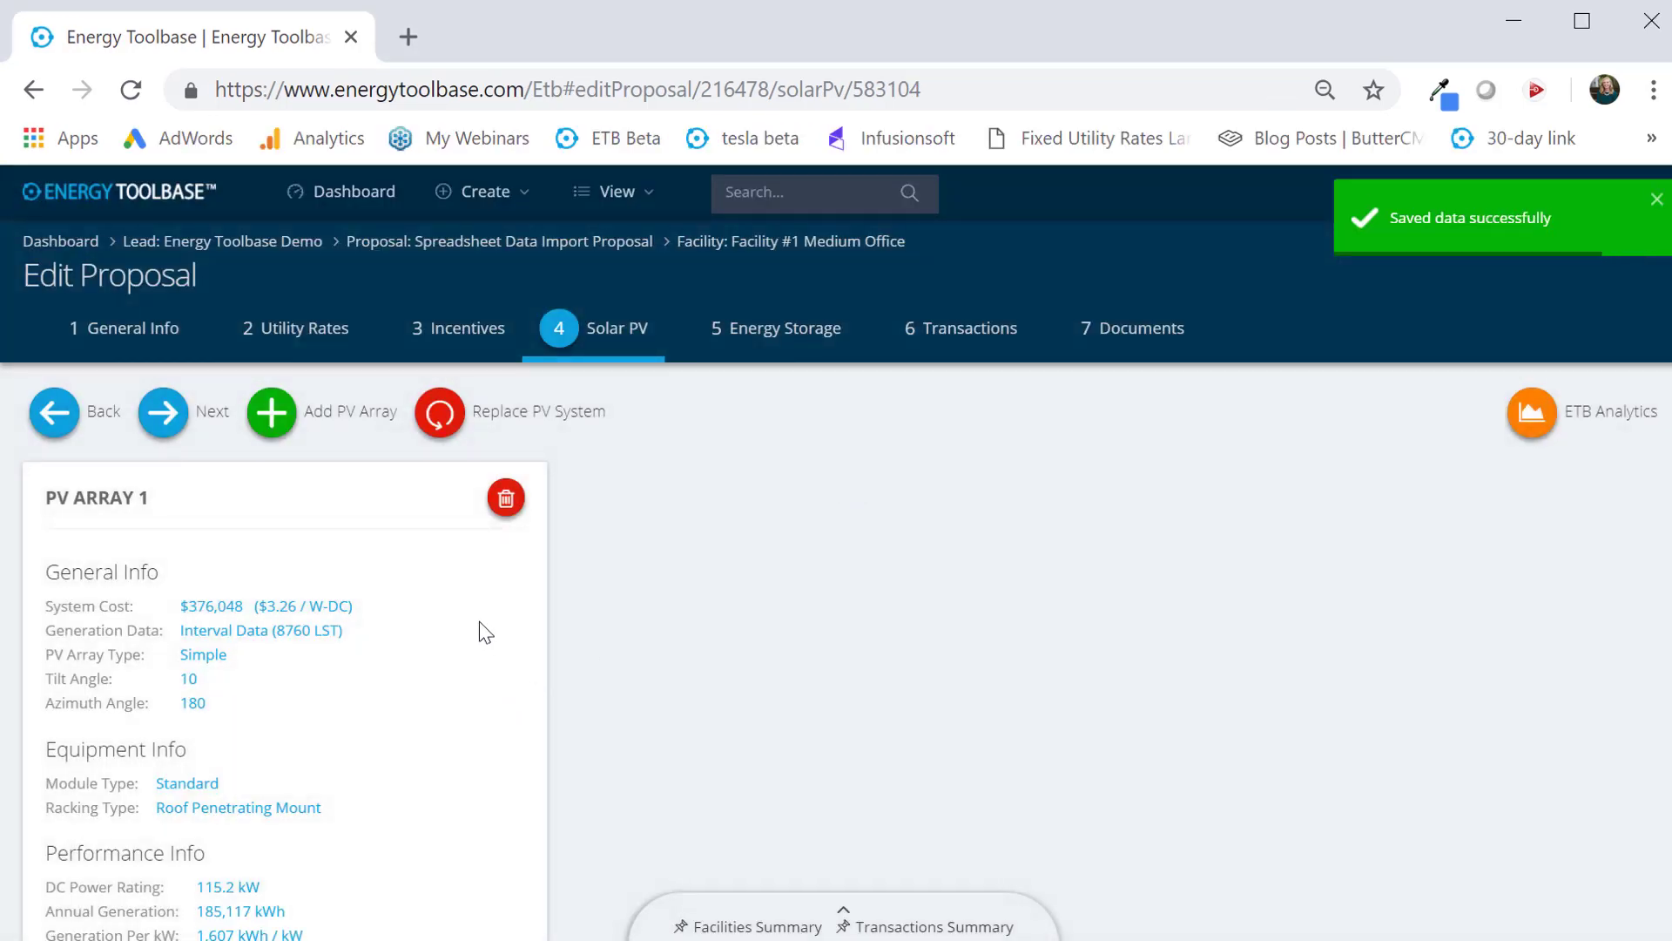
Step: Reopen PV Array 1's settings and try setting its DC Power Rating to 100 kW
{"action": "scroll", "coordinate": [420, 672], "scroll_direction": "down", "scroll_amount": 2}
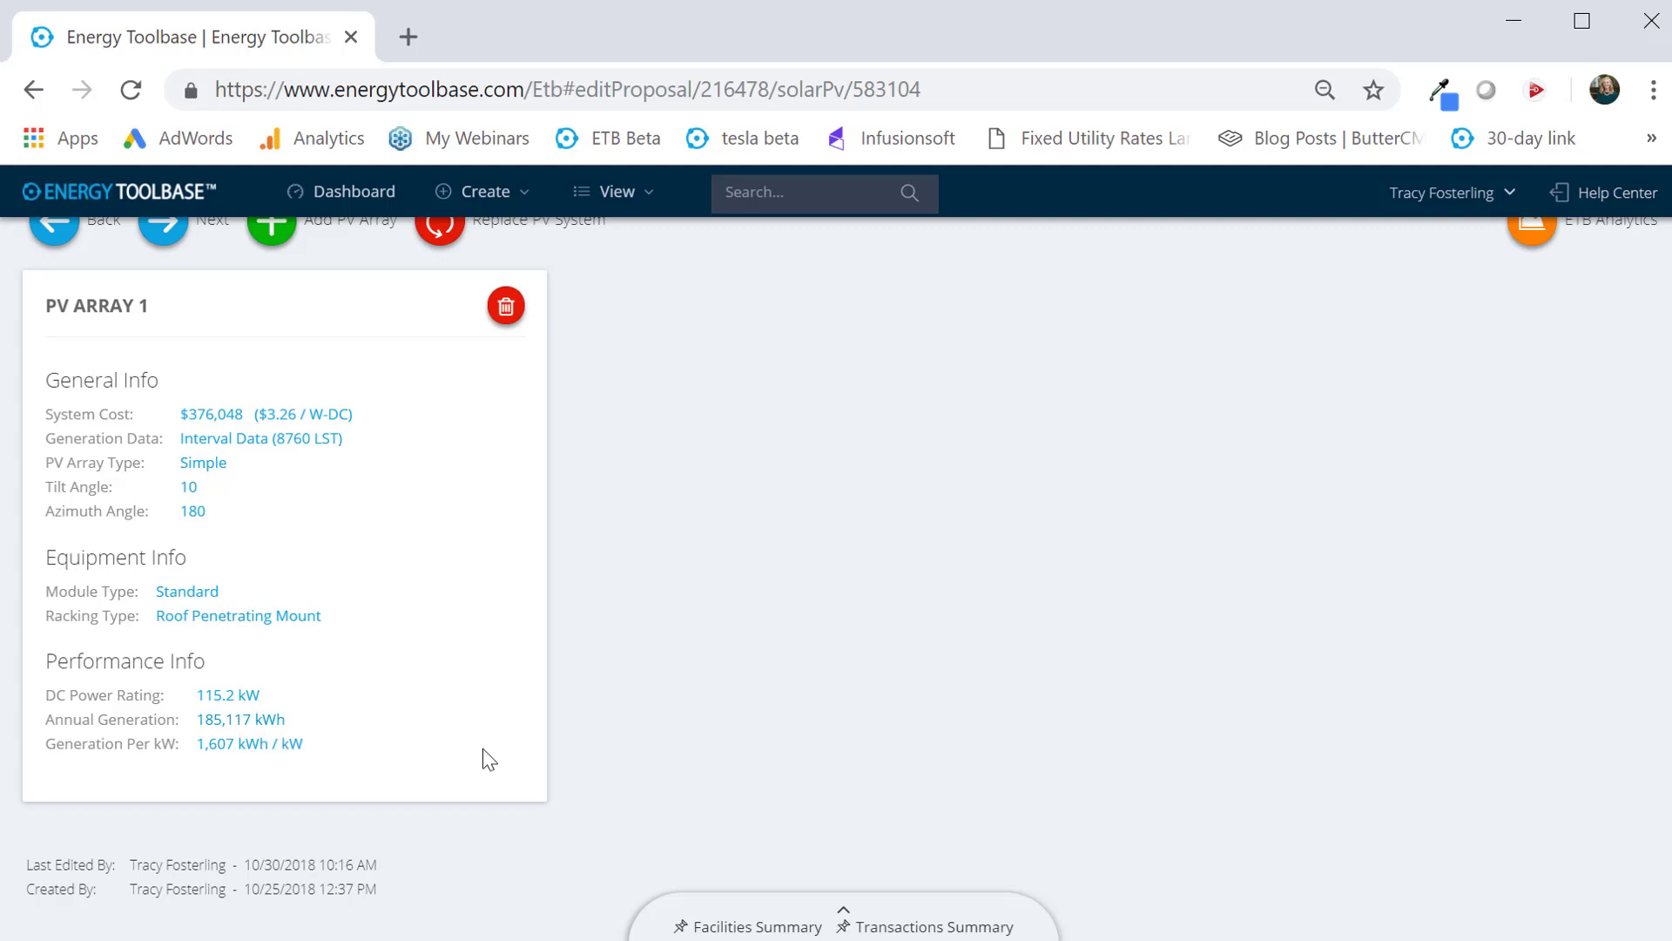
{"action": "left_click", "coordinate": [211, 415]}
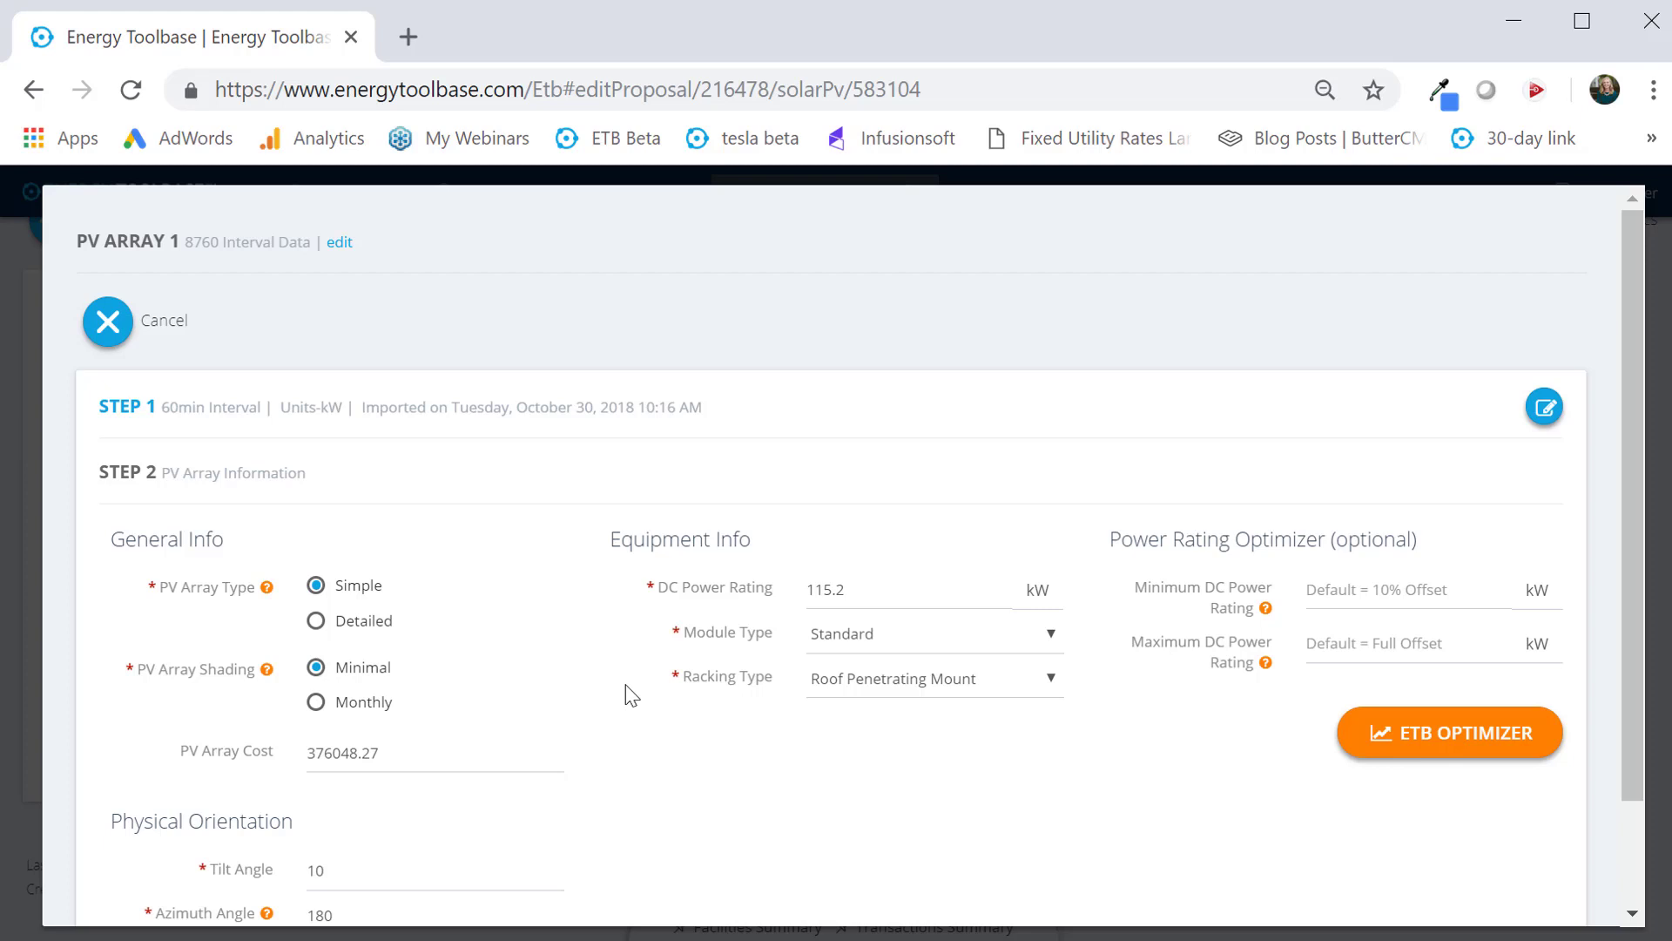
{"action": "left_click", "coordinate": [880, 592]}
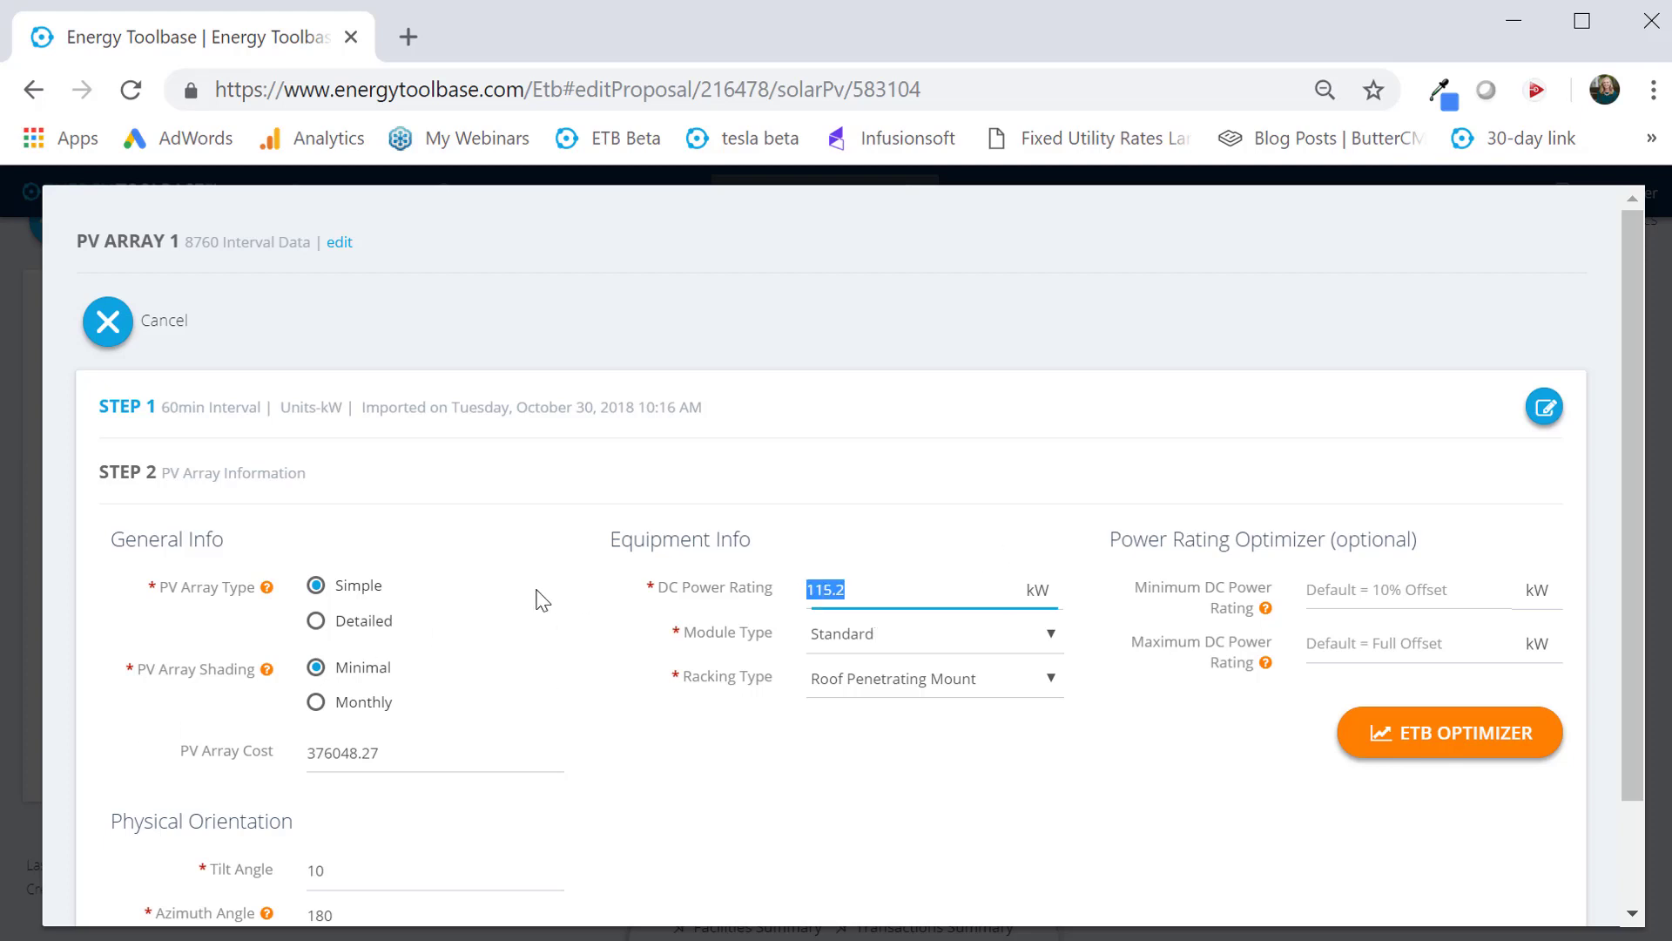
{"action": "type", "text": "100"}
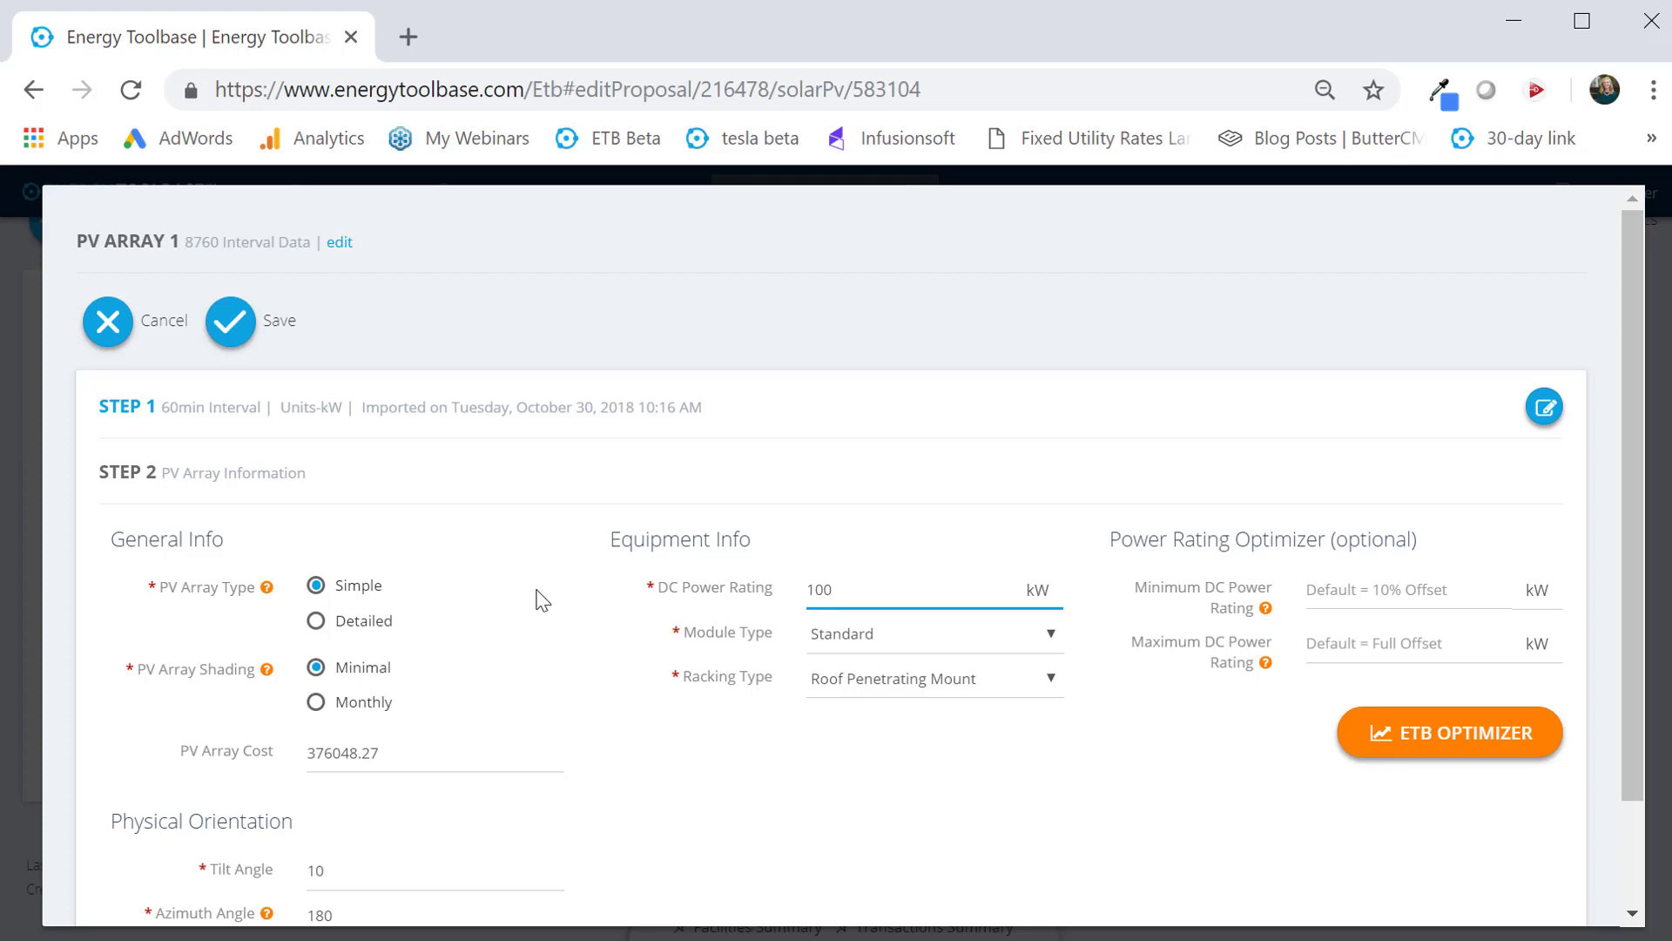
{"action": "left_click", "coordinate": [230, 322]}
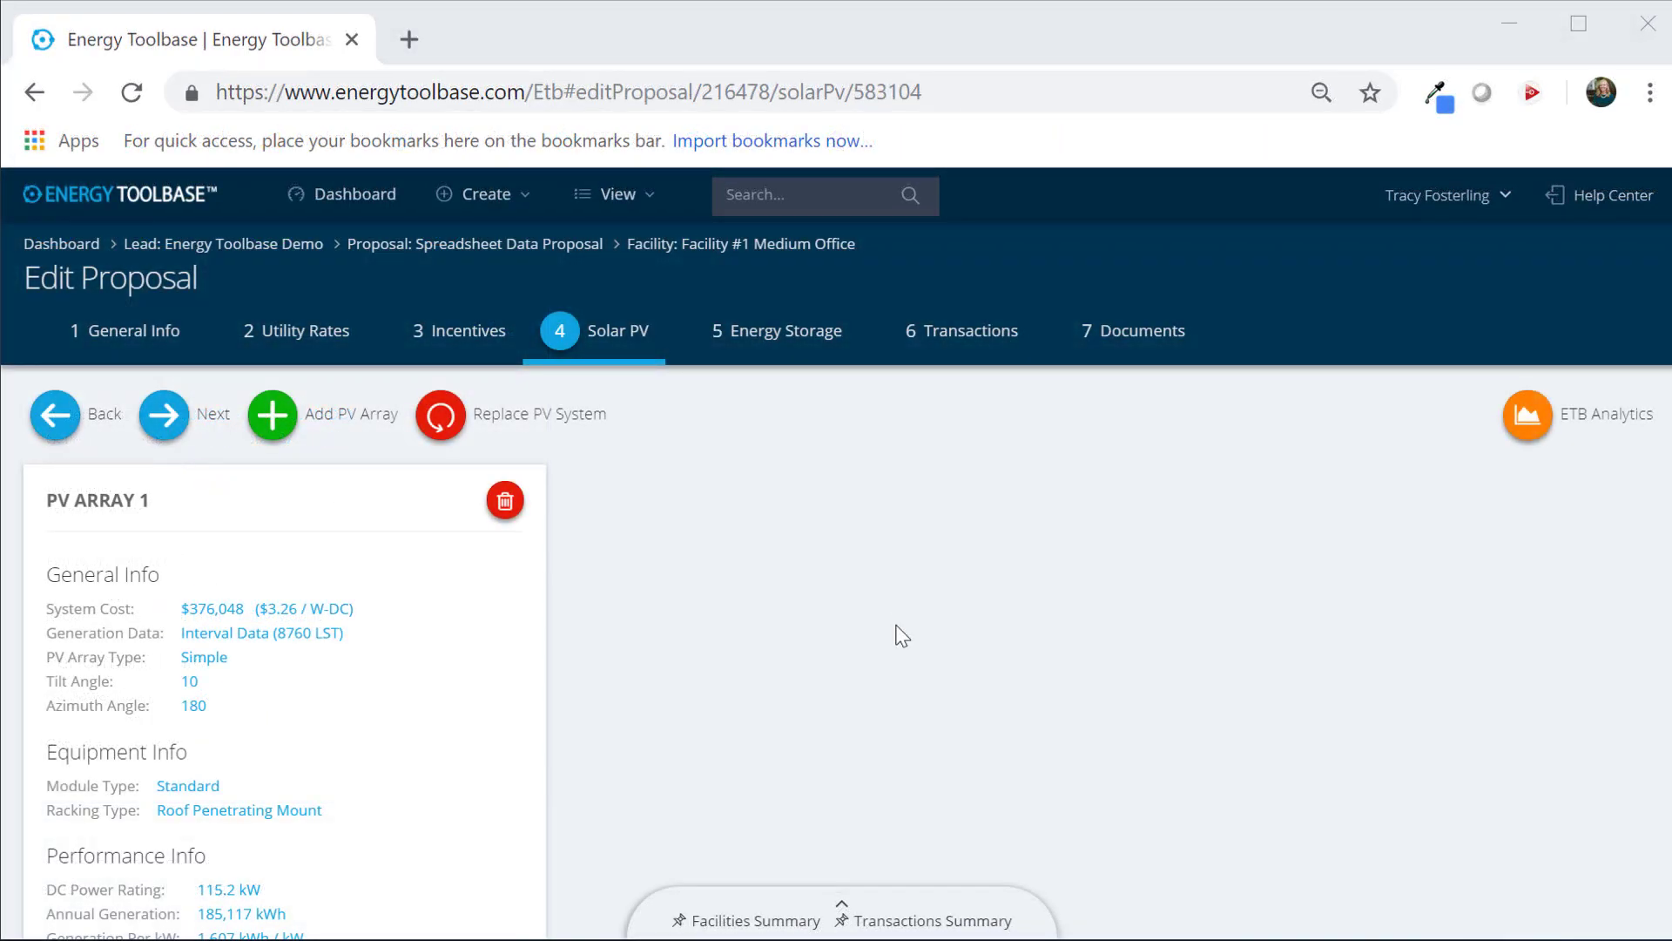
Step: Start a second PV array to examine the Multi-Column and Single-Column interval data formats, and cancel without adding it
{"action": "left_click", "coordinate": [272, 438]}
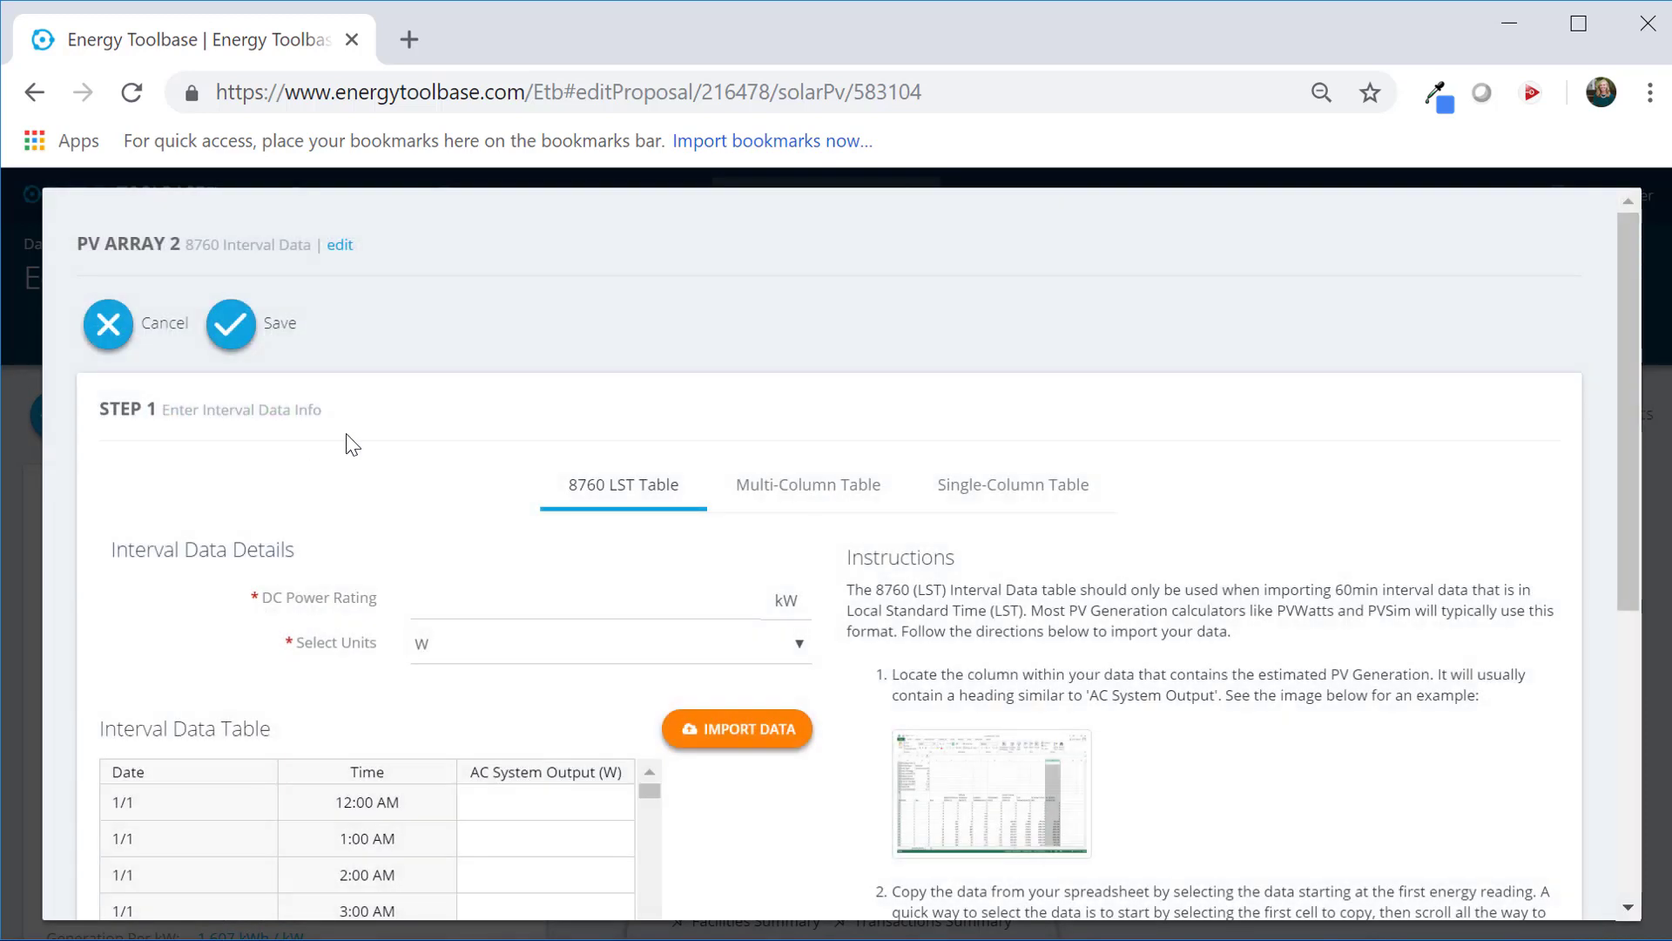
{"action": "left_click", "coordinate": [780, 504]}
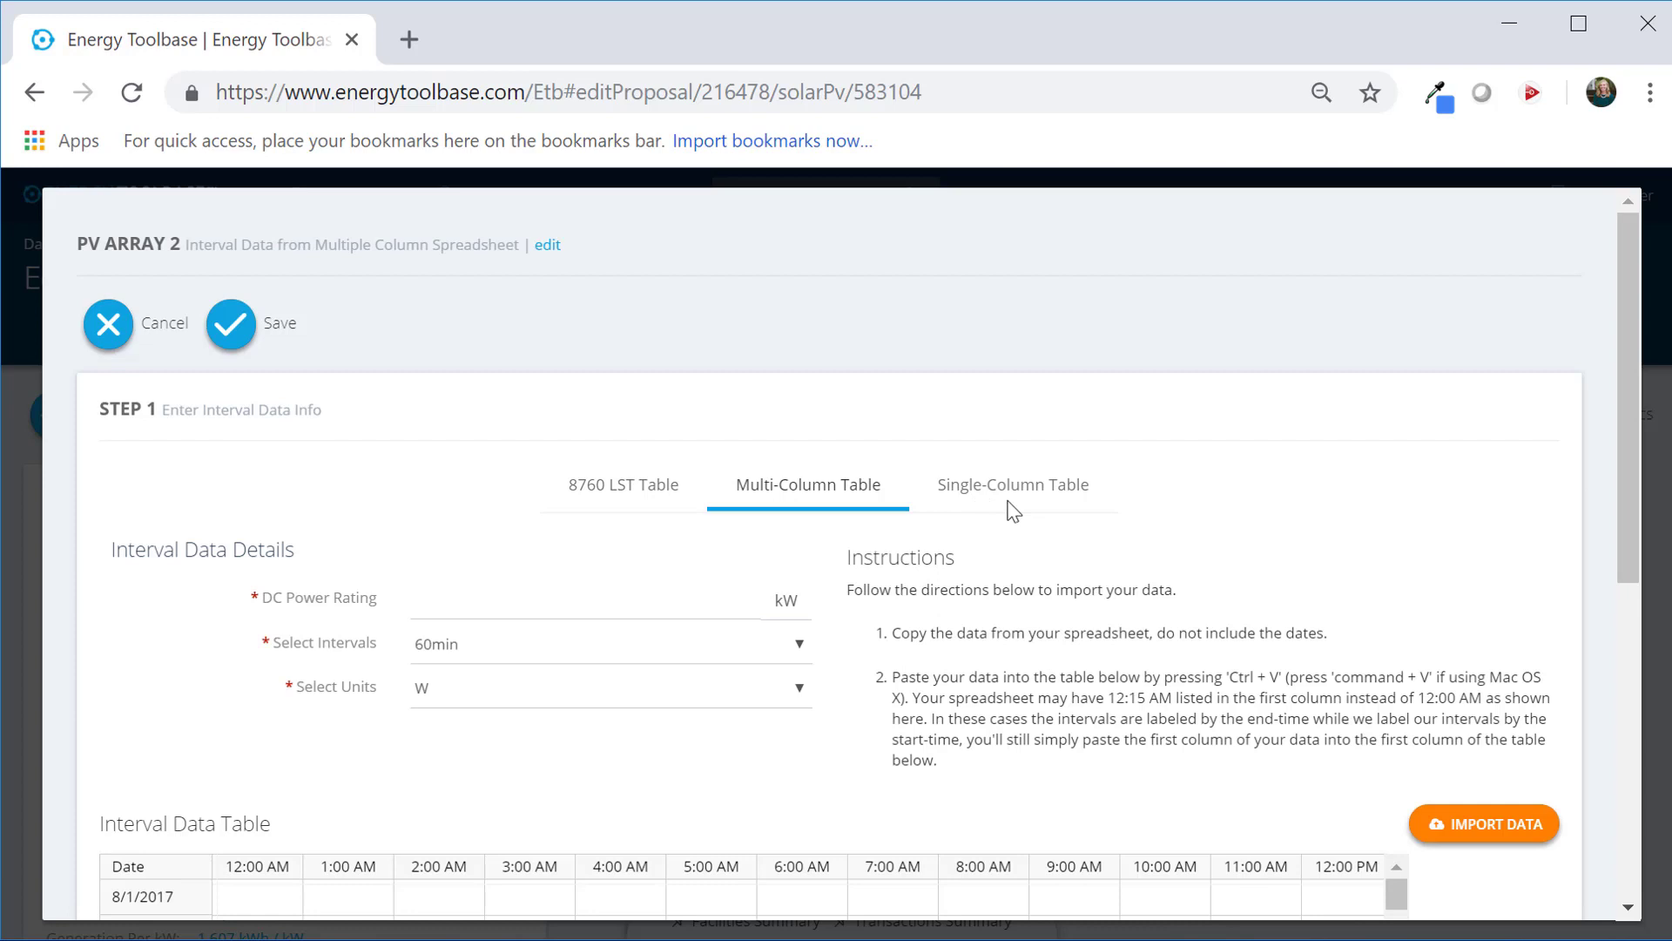
{"action": "scroll", "coordinate": [481, 670], "scroll_direction": "down", "scroll_amount": 3}
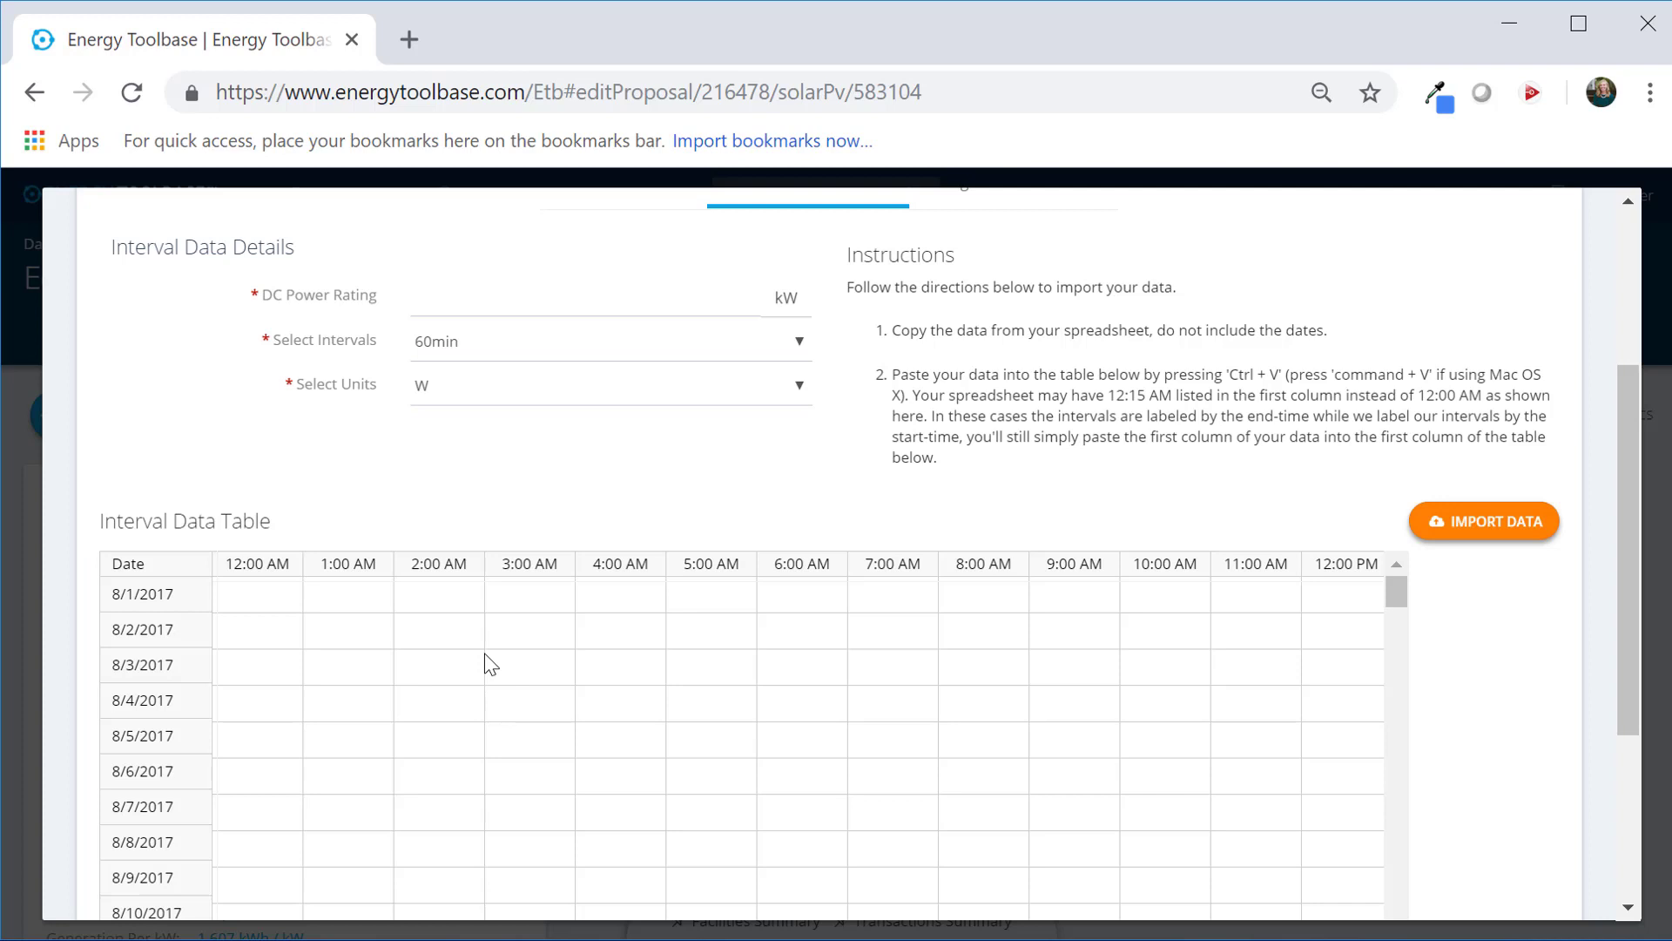
{"action": "scroll", "coordinate": [490, 664], "scroll_direction": "up", "scroll_amount": 3}
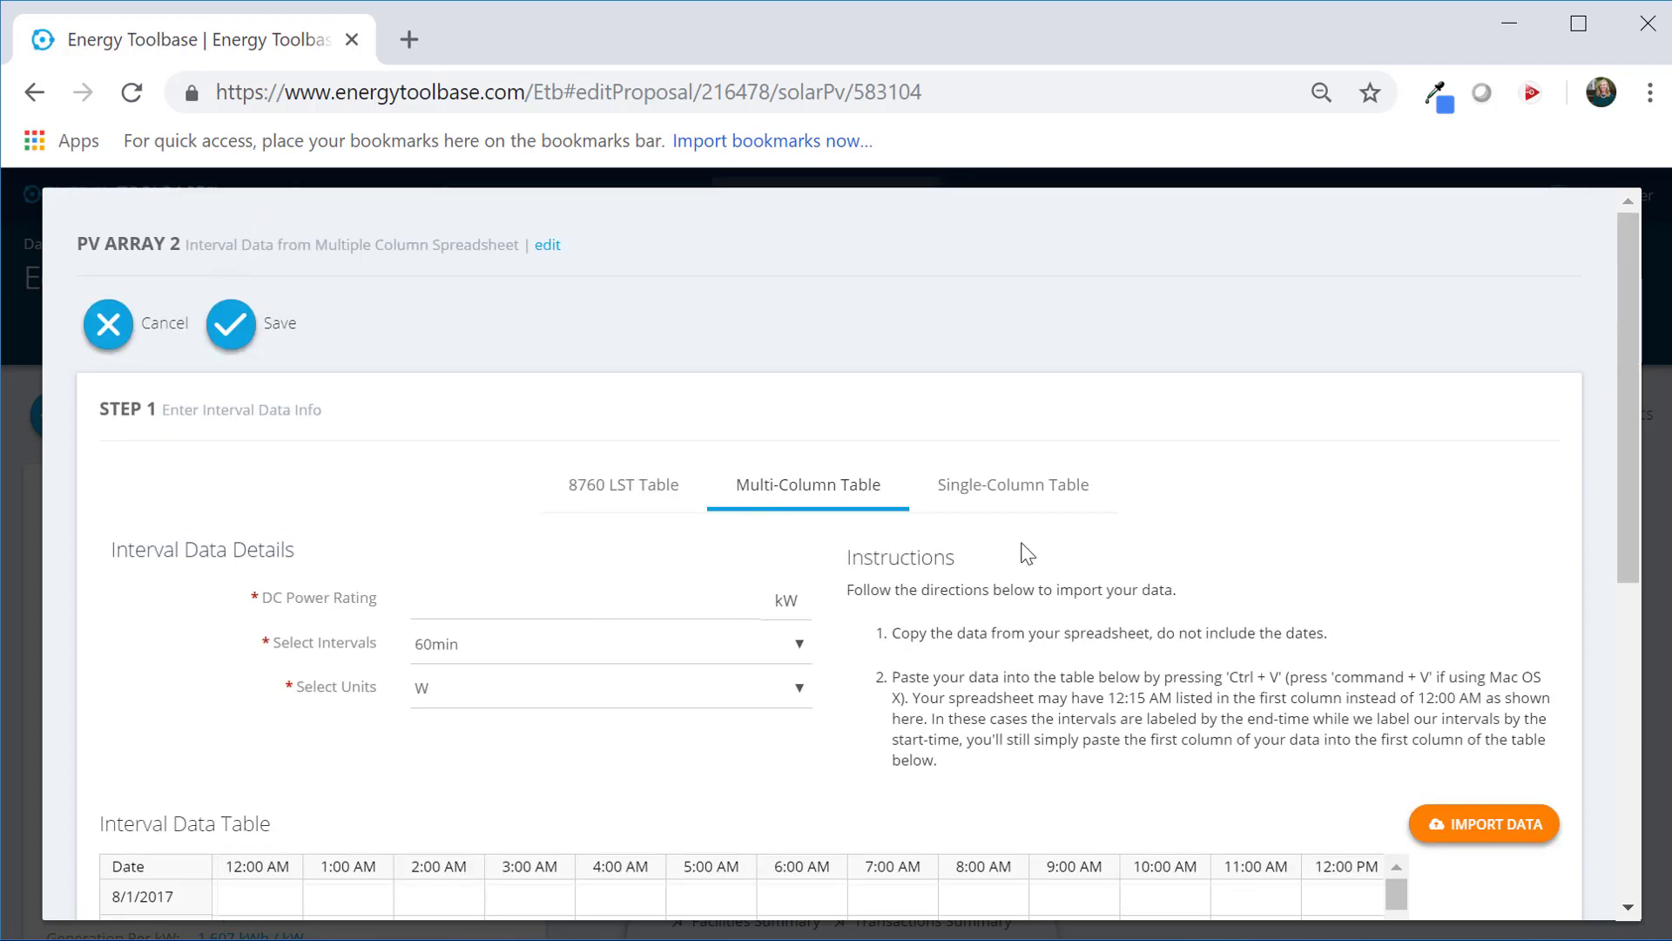
{"action": "left_click", "coordinate": [1035, 511]}
{"action": "scroll", "coordinate": [723, 730], "scroll_direction": "down", "scroll_amount": 3}
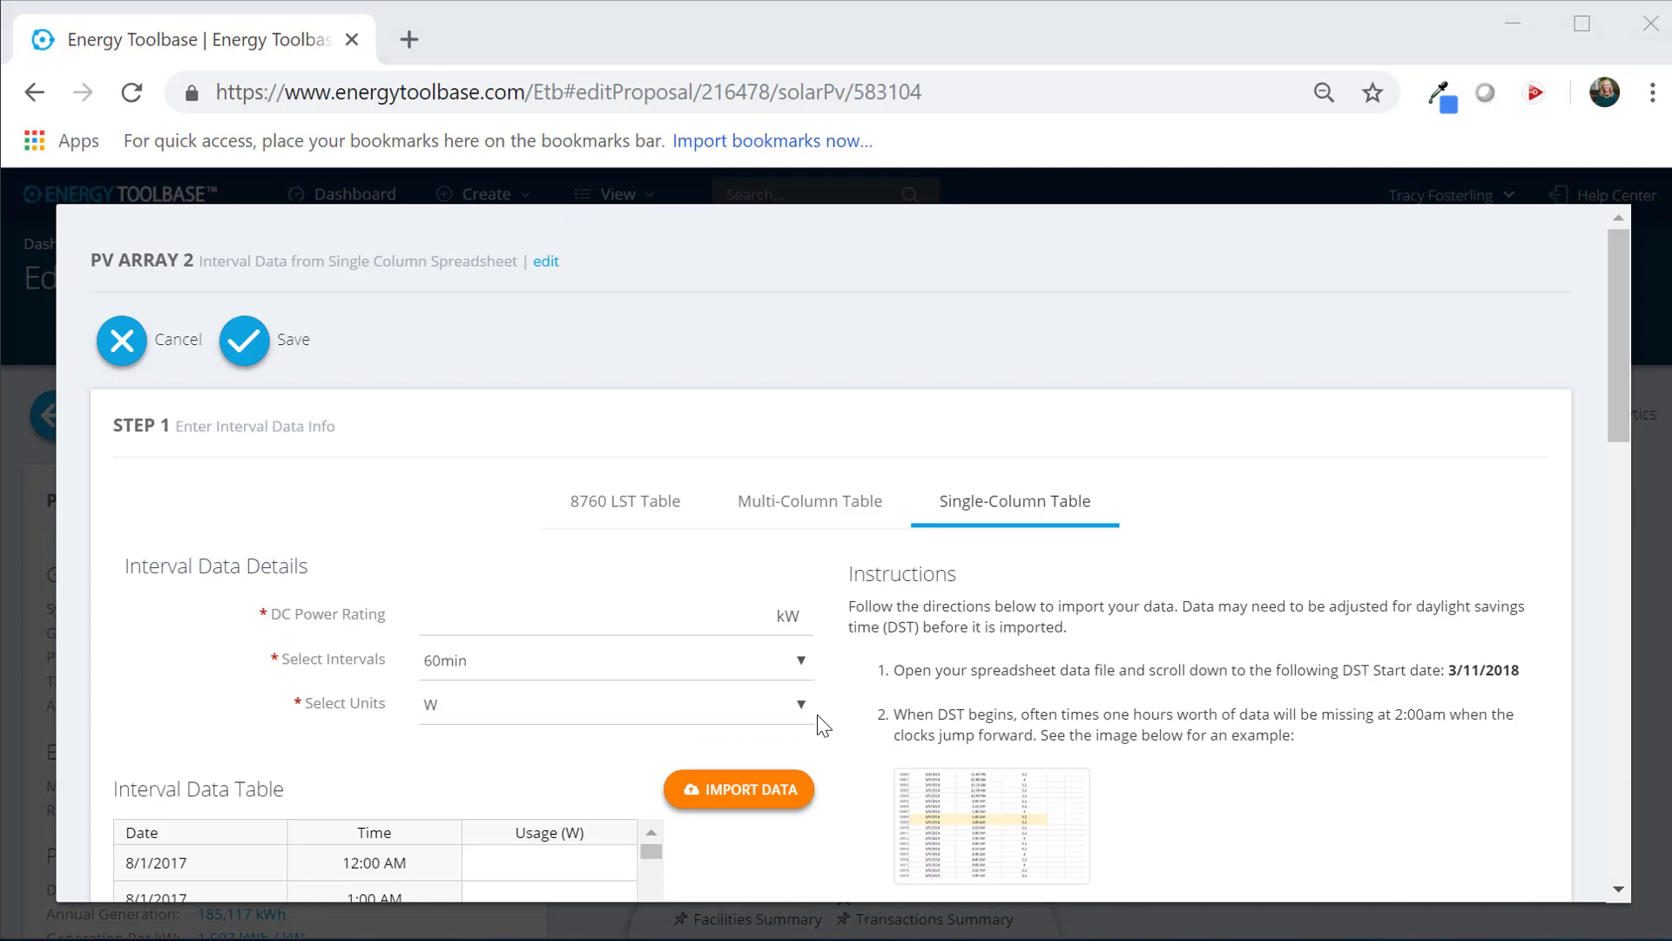
{"action": "left_click", "coordinate": [126, 345]}
Step: Return to the Energy Toolbase Demo lead and view its list of proposals
{"action": "left_click", "coordinate": [126, 246]}
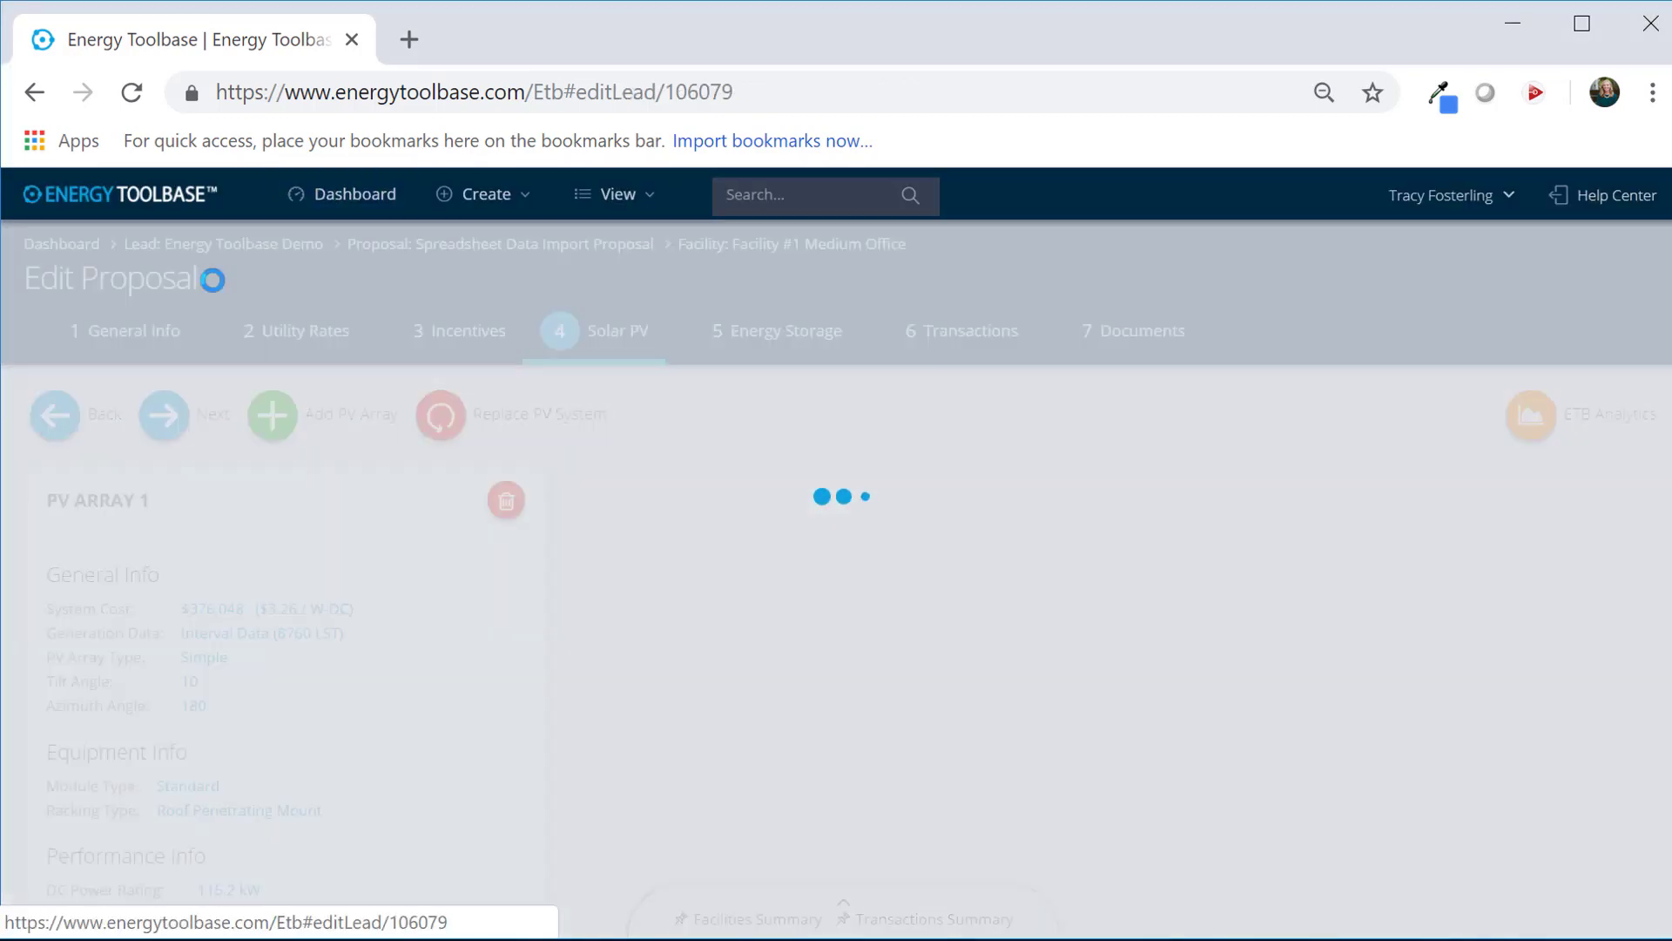
{"action": "scroll", "coordinate": [768, 538], "scroll_direction": "down", "scroll_amount": 5}
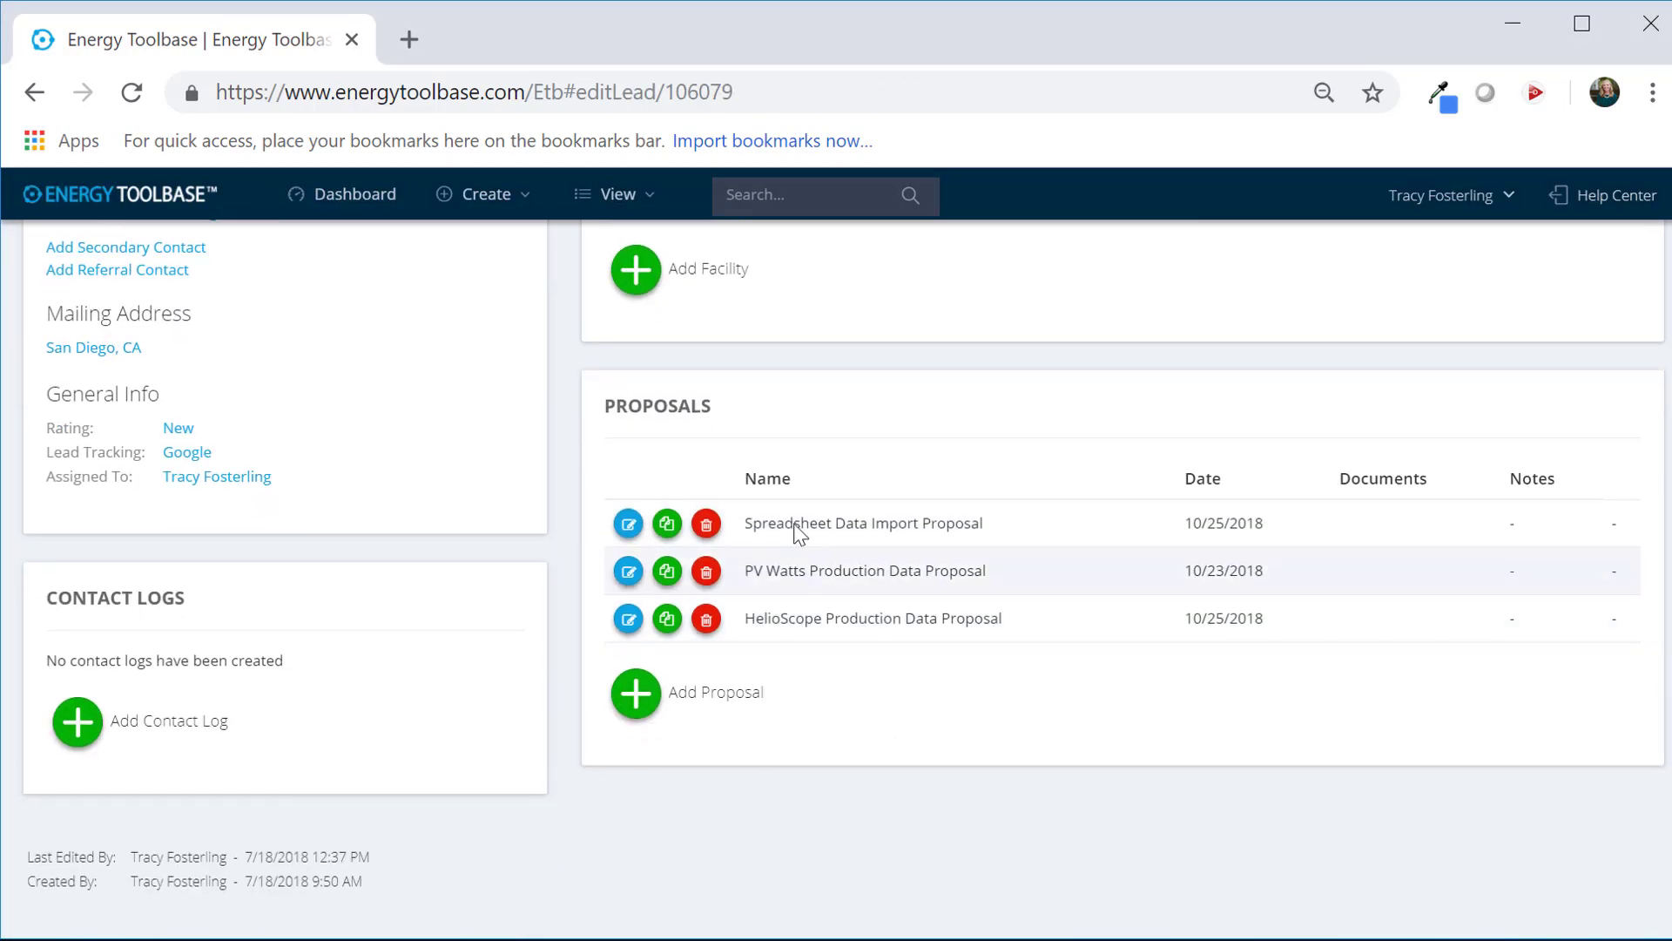